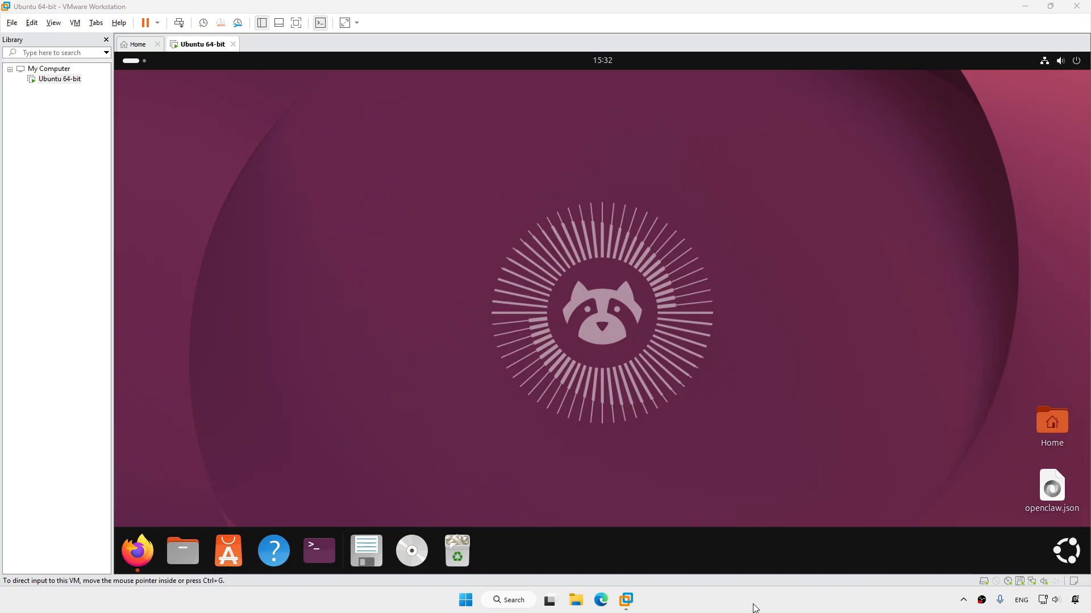
Restore Firefox from the Ubuntu dock to show the Hermes Agent desktop screenshot tab
left_click(137, 551)
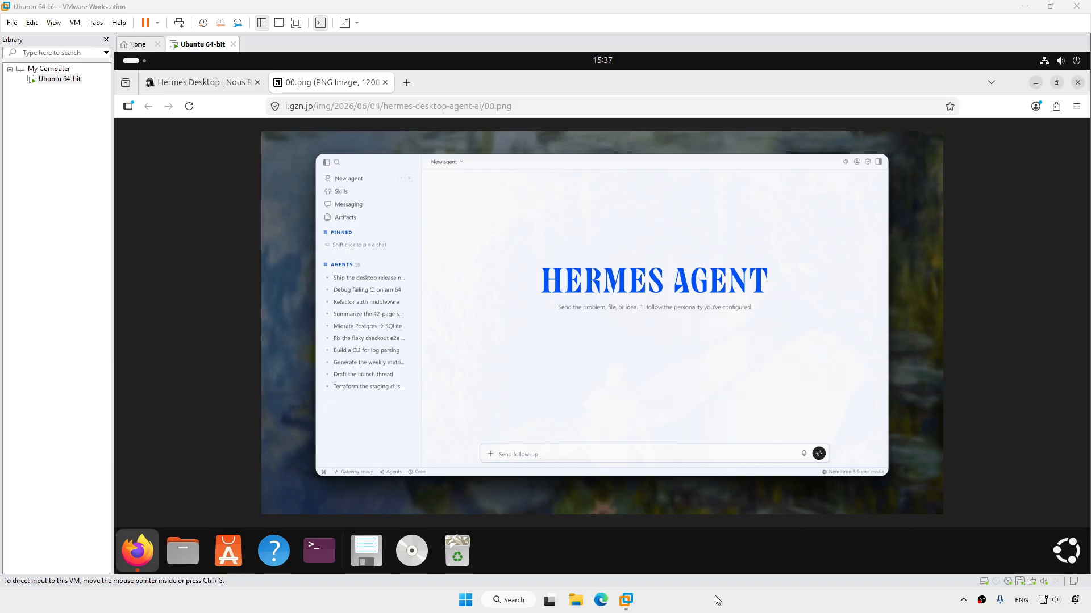
On the Hermes Desktop tab, open the 'Install via terminal' page with the install commands
left_click(213, 84)
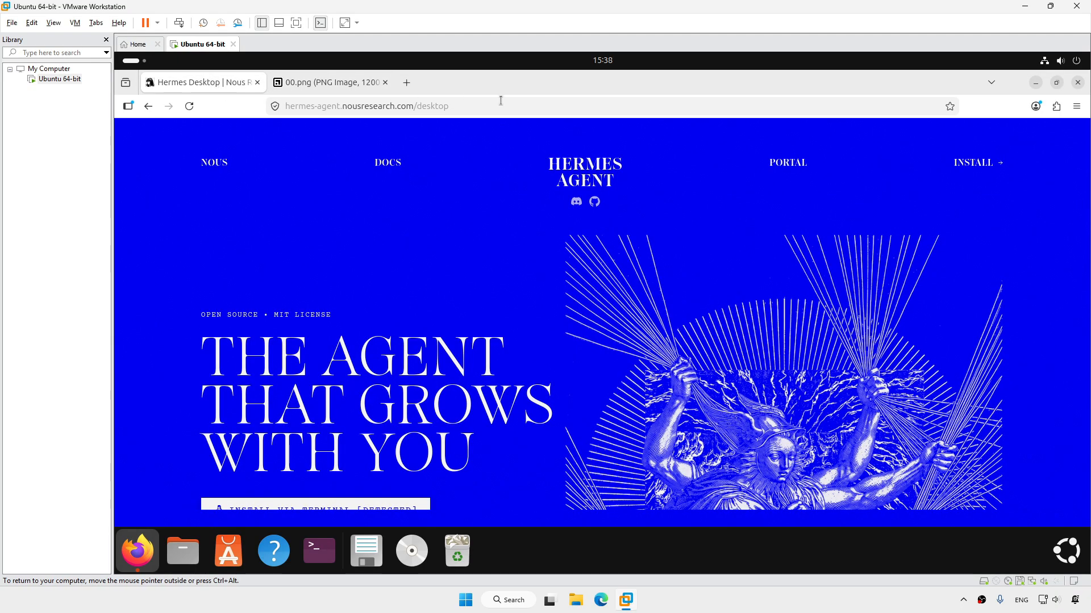
left_click(477, 106)
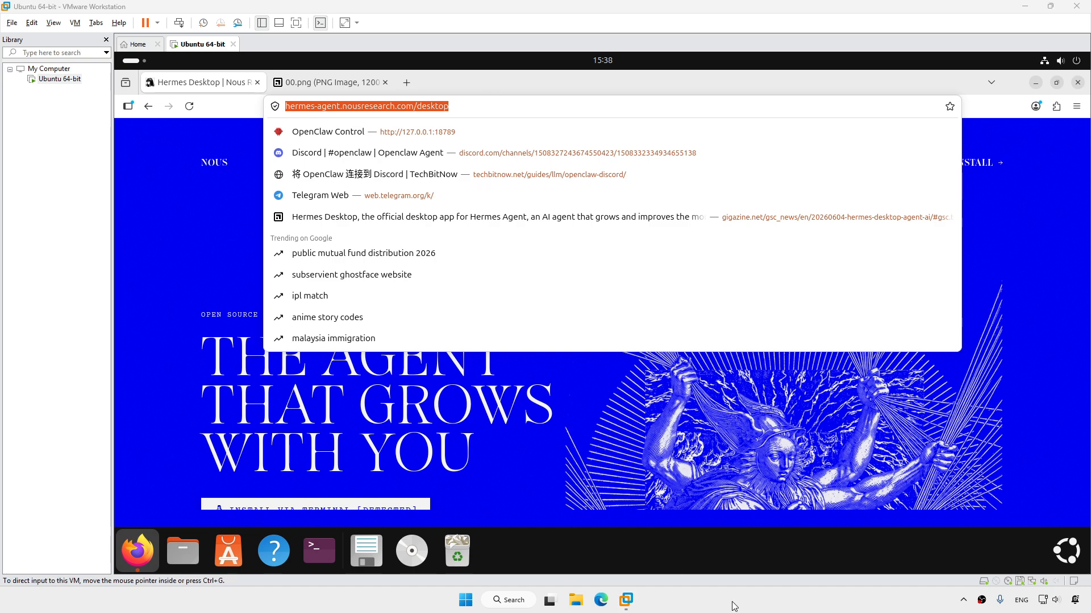
left_click(527, 455)
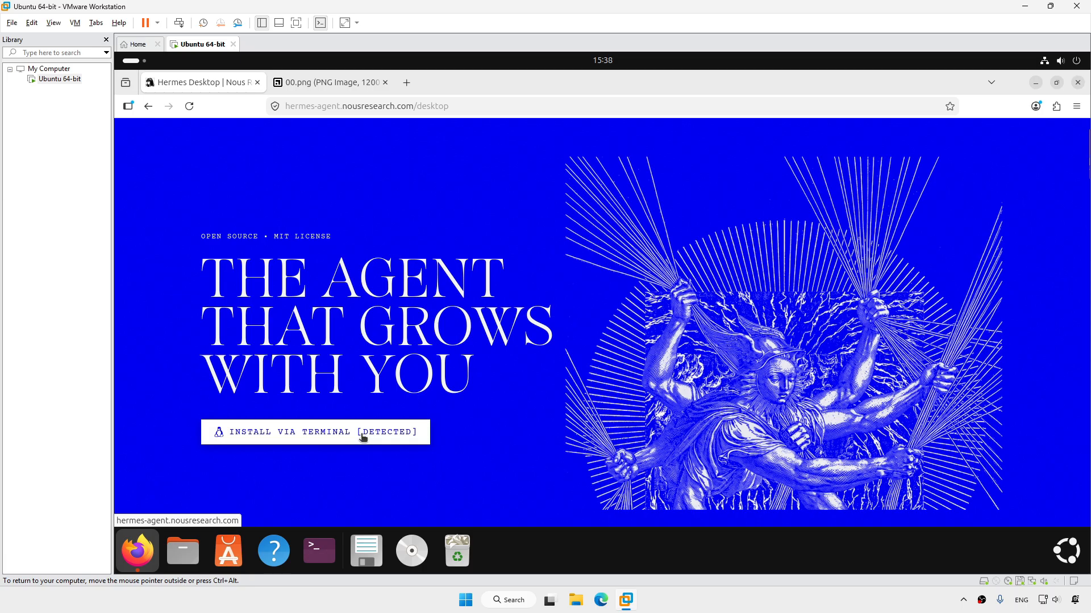
left_click(363, 435)
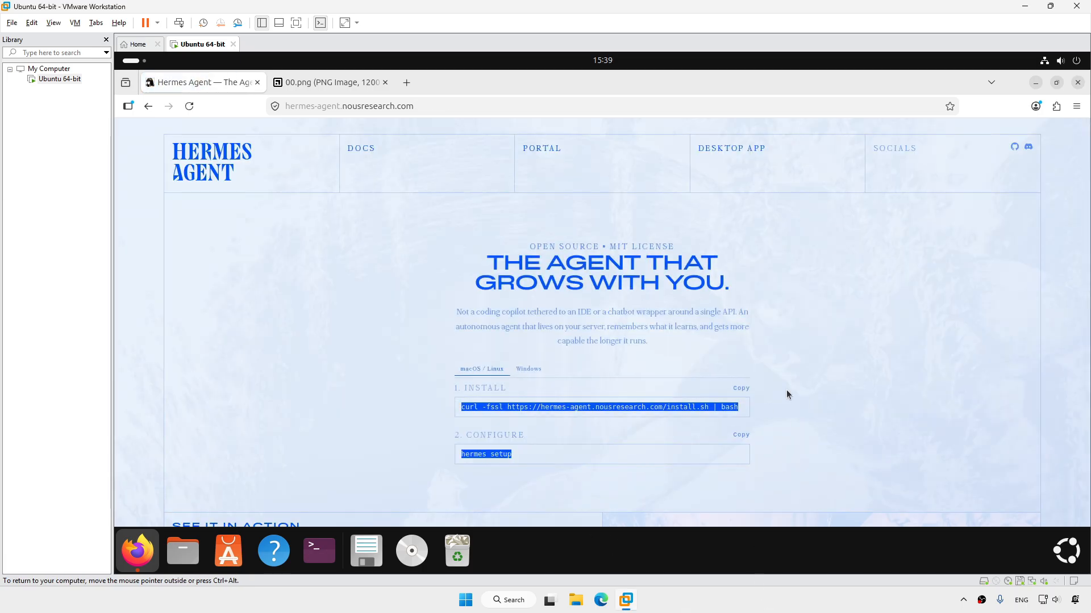
Paste the curl install.sh command into a new terminal, run it, and accept installing ripgrep and ffmpeg
left_click(742, 391)
left_click(319, 550)
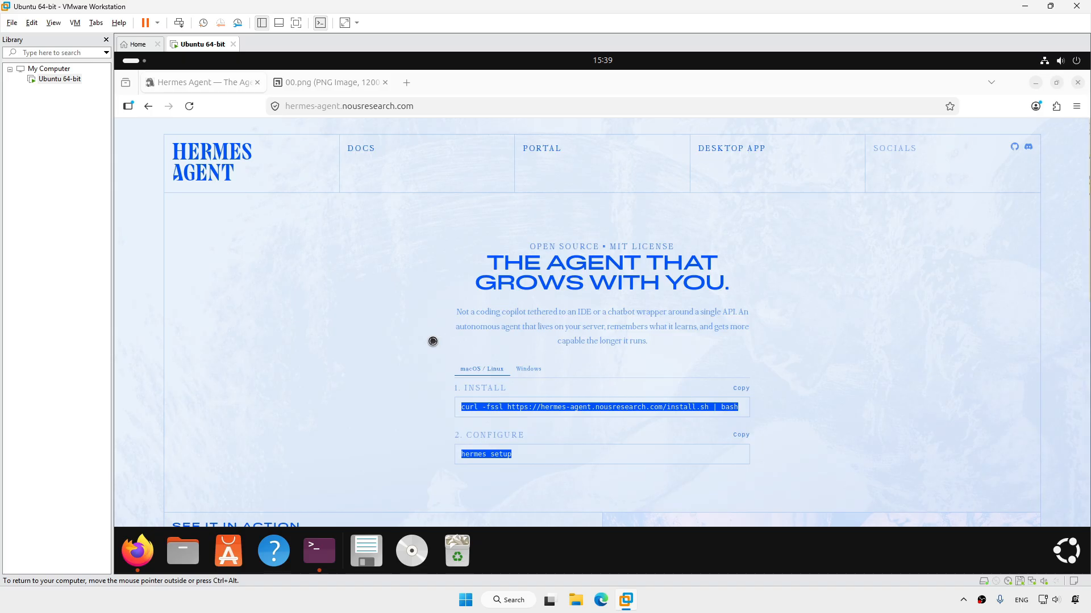
right_click(589, 214)
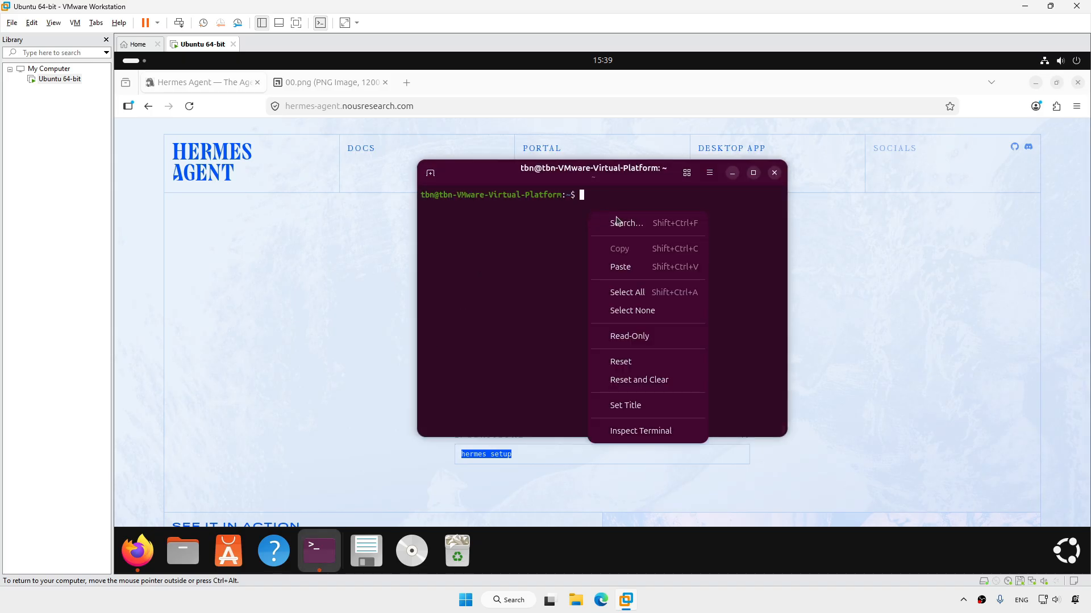
left_click(633, 271)
key("Return")
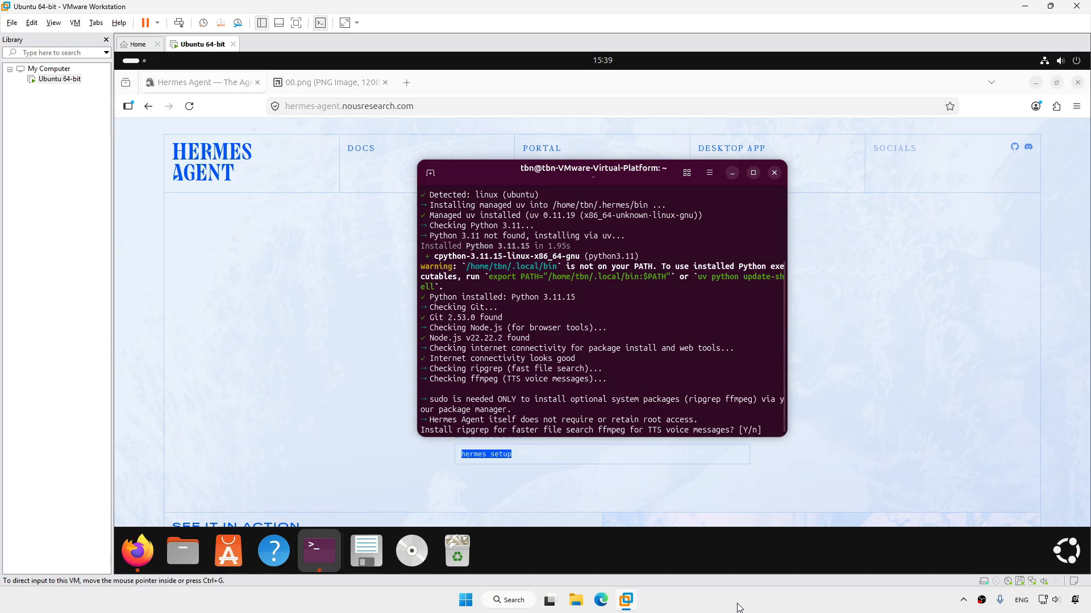
key("Return")
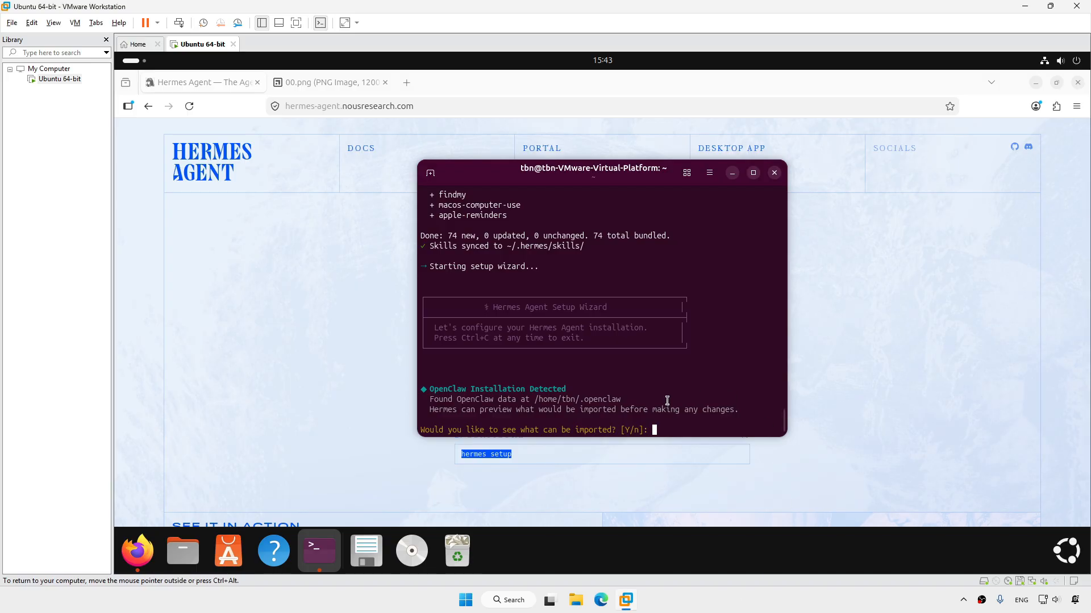
Decline the OpenClaw import, choose Quick Setup and the Local terminal backend, and skip messaging setup
type("n")
key("Return")
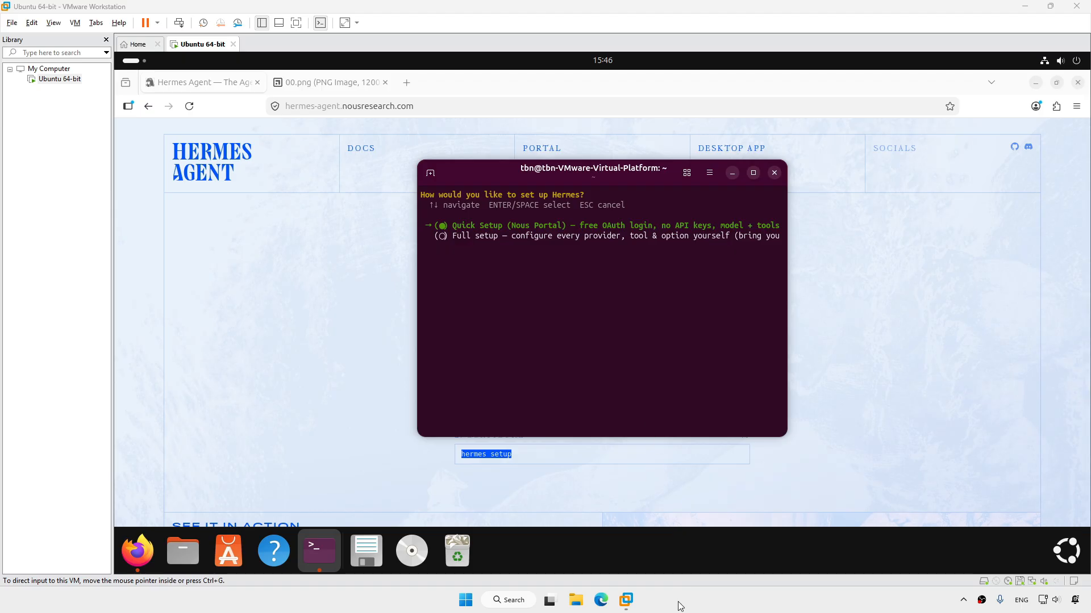
key("Return")
type("n")
key("Return")
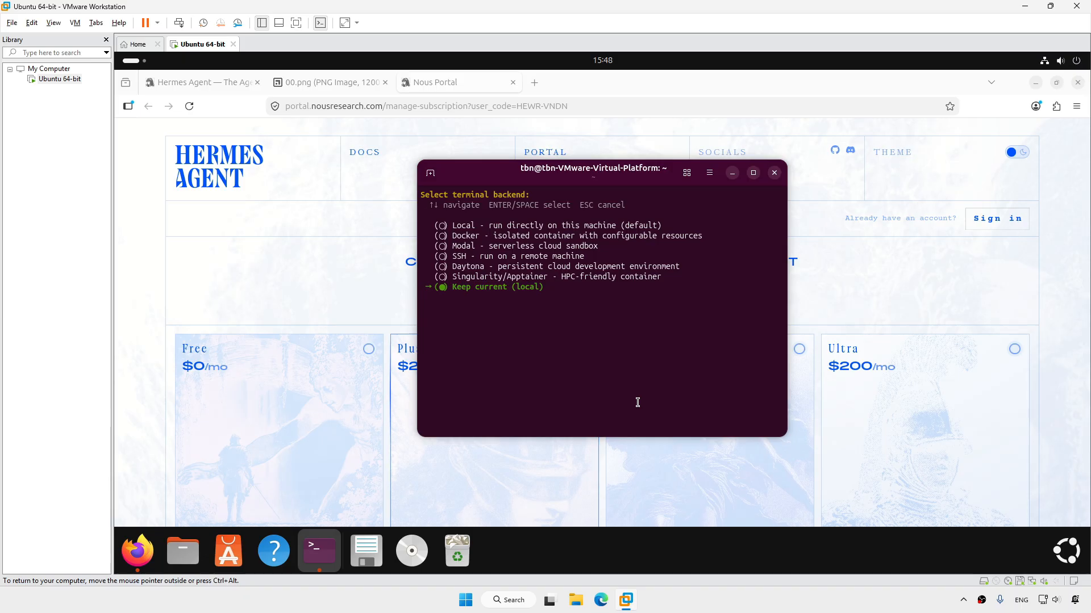
key("Up")
key("Up")
key("Up")
key("Up")
key("Up")
key("Up")
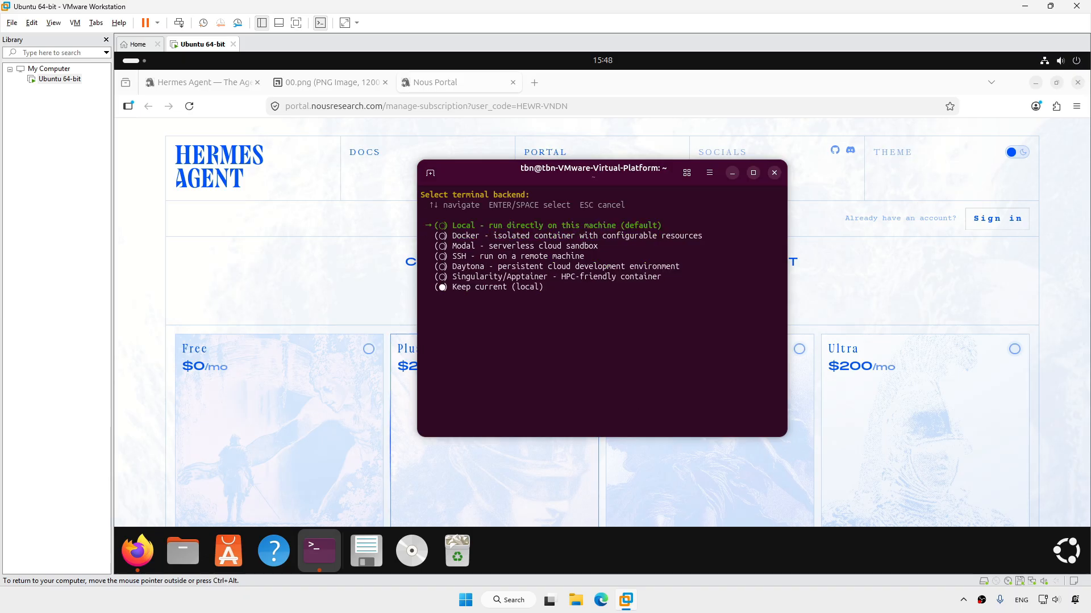
key("Return")
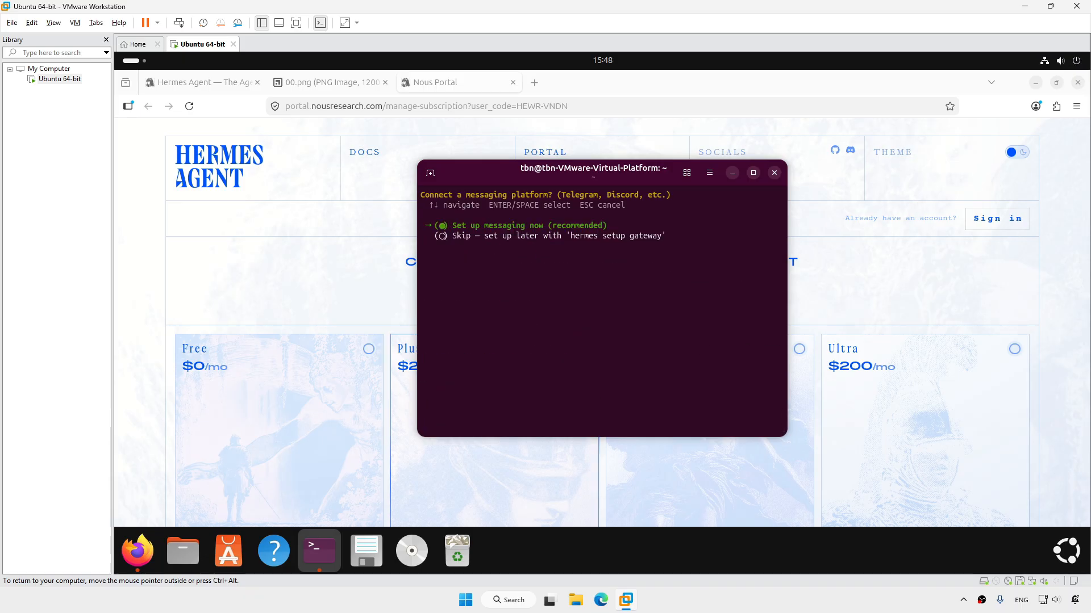
key("Down")
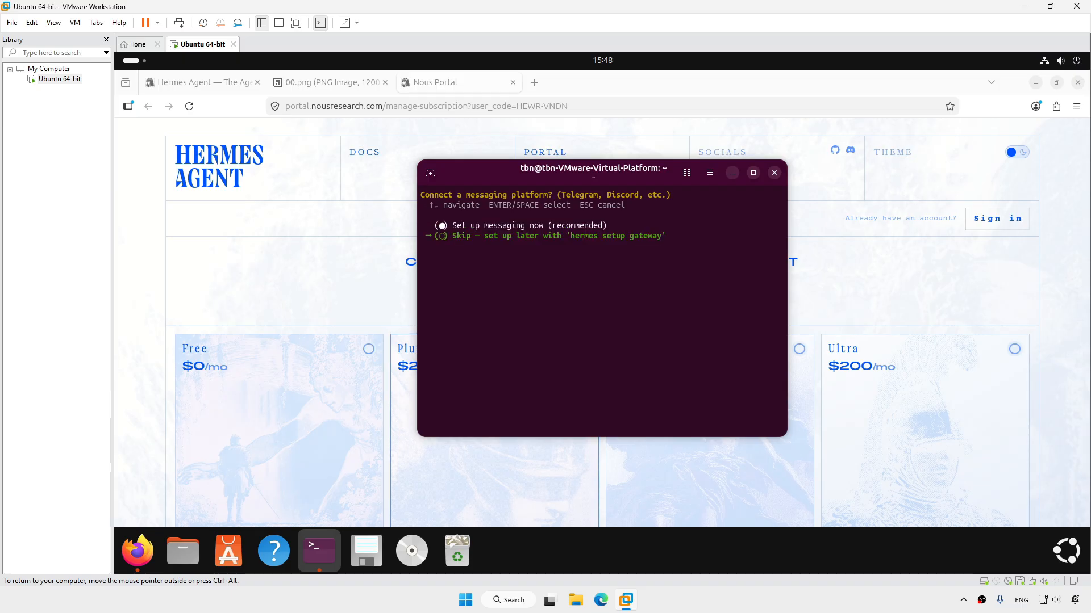
key("Return")
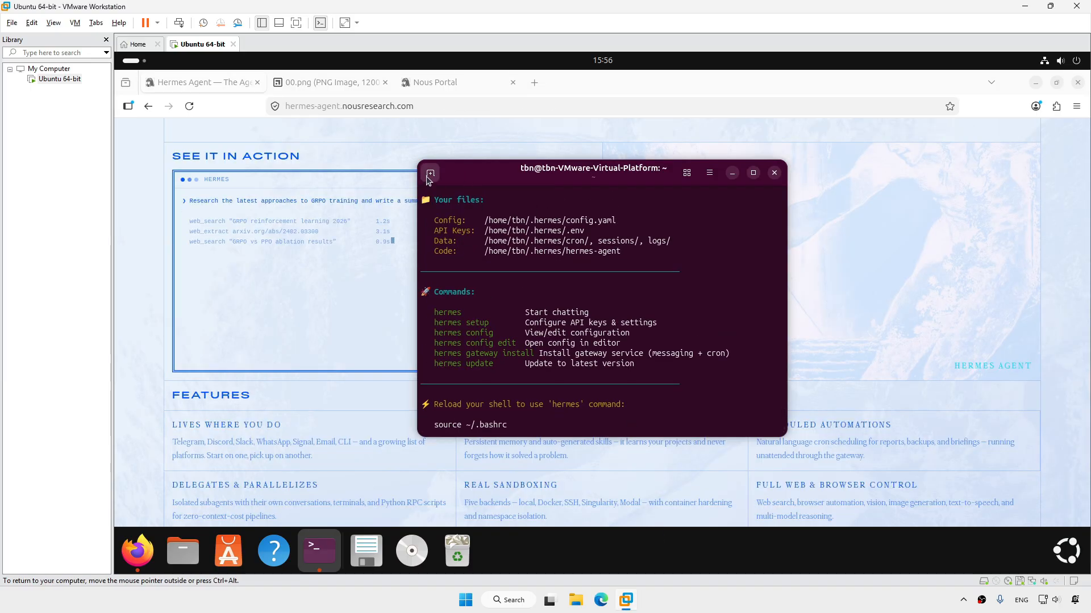
Run 'hermes desktop' in a new terminal tab to start the app
left_click(430, 172)
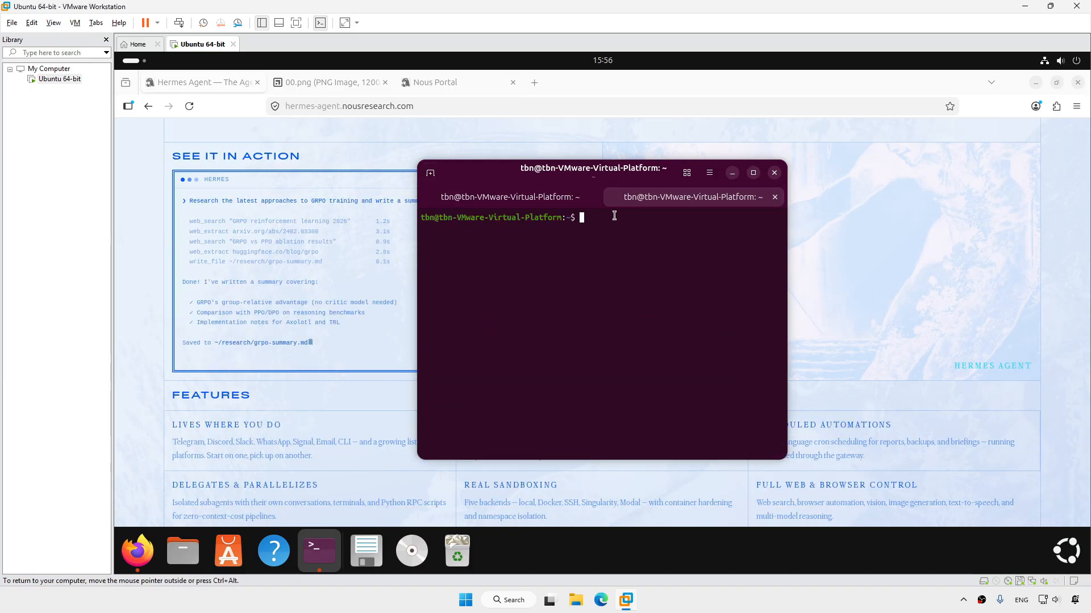
type("hermes desk")
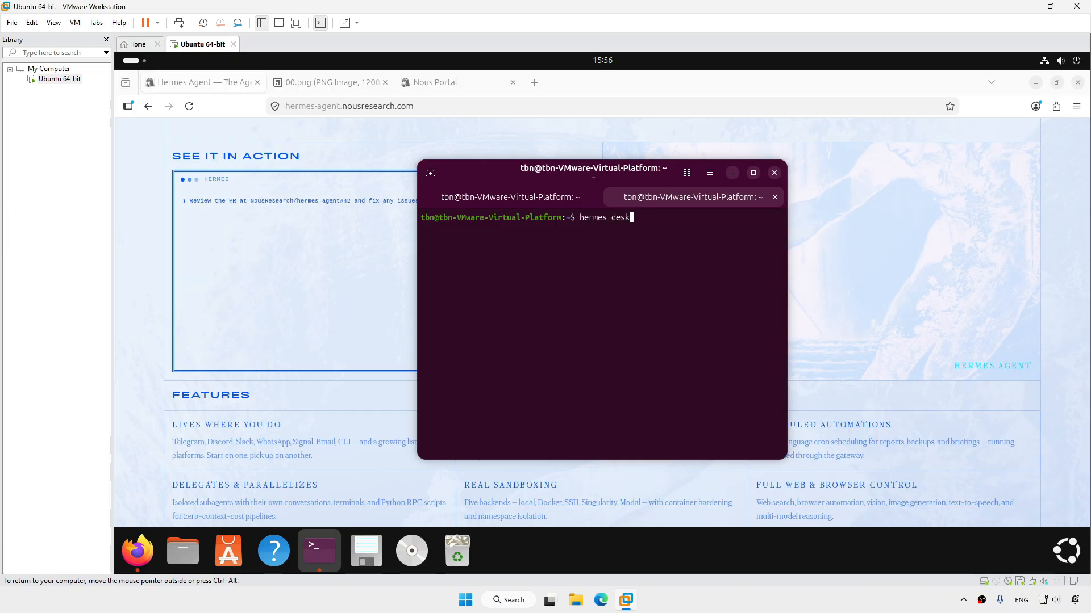
type("top")
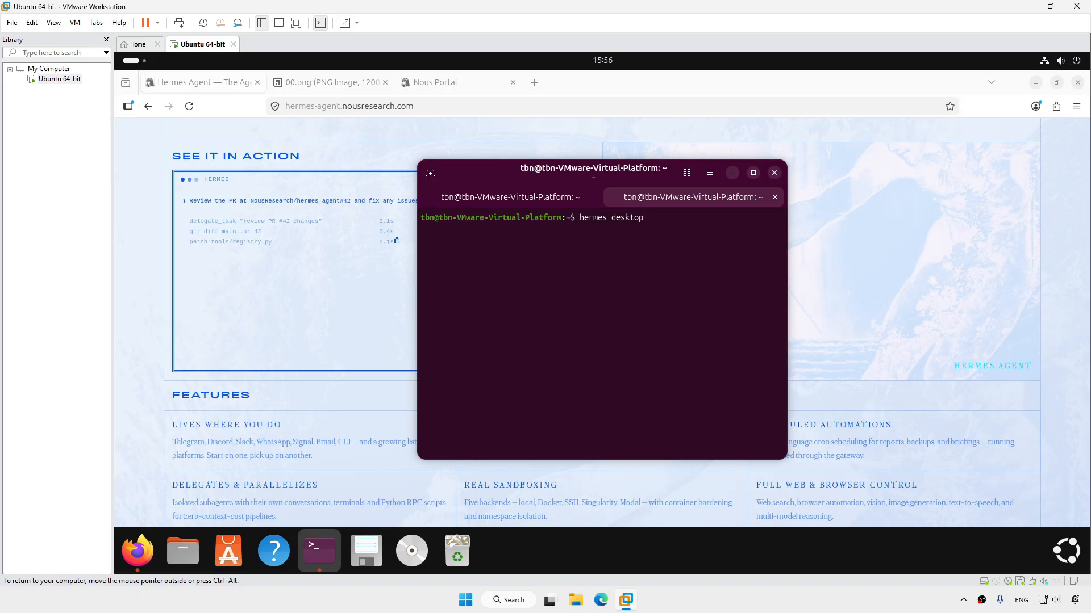
key("Return")
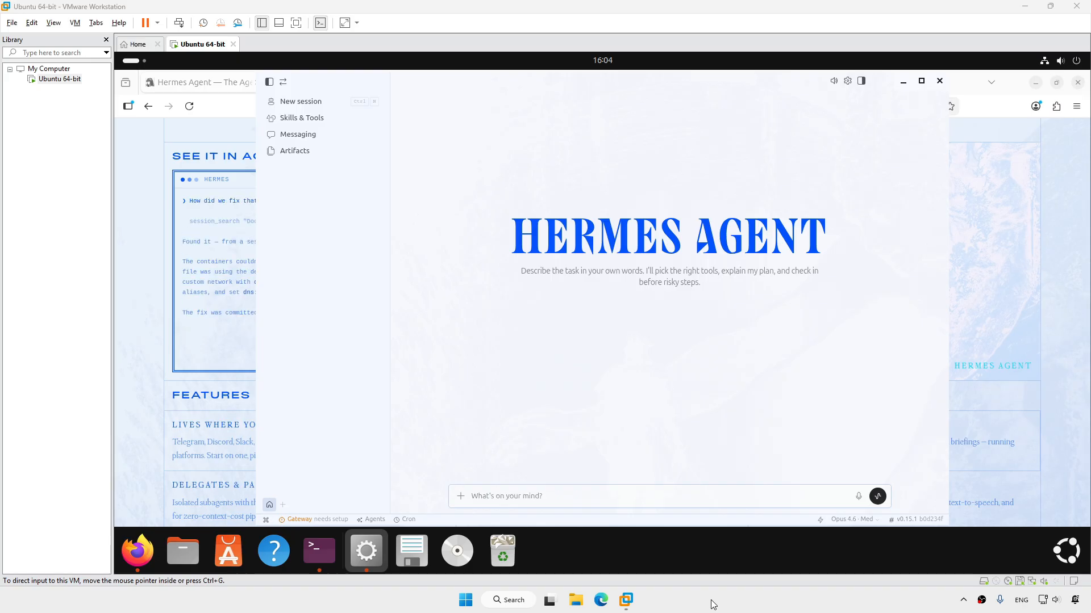
Browse the Providers settings with Other providers expanded, then close settings and quit Hermes Desktop
left_click(845, 84)
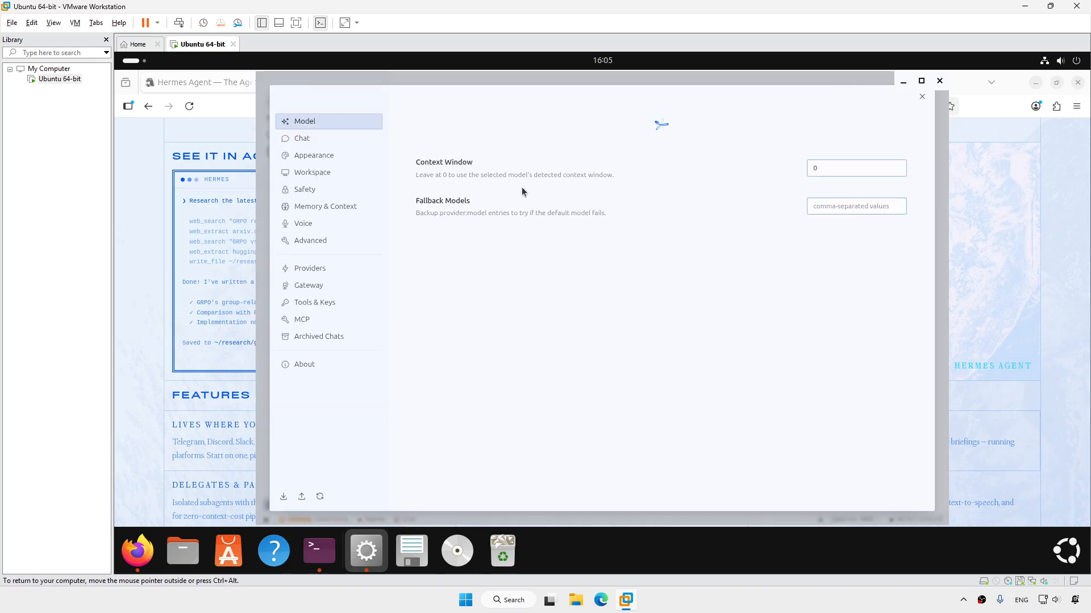
left_click(325, 269)
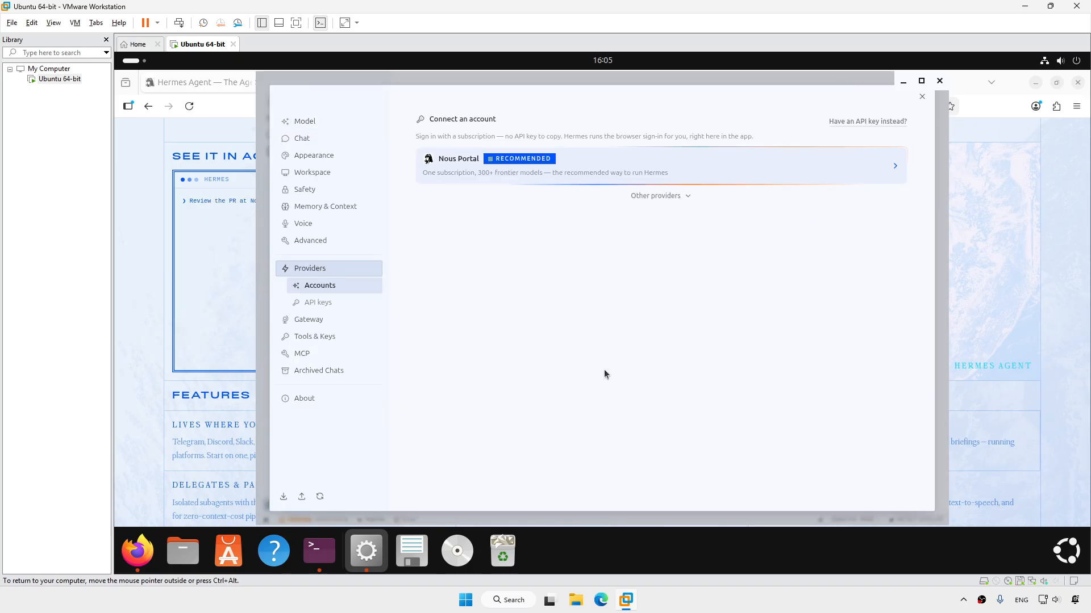
left_click(658, 197)
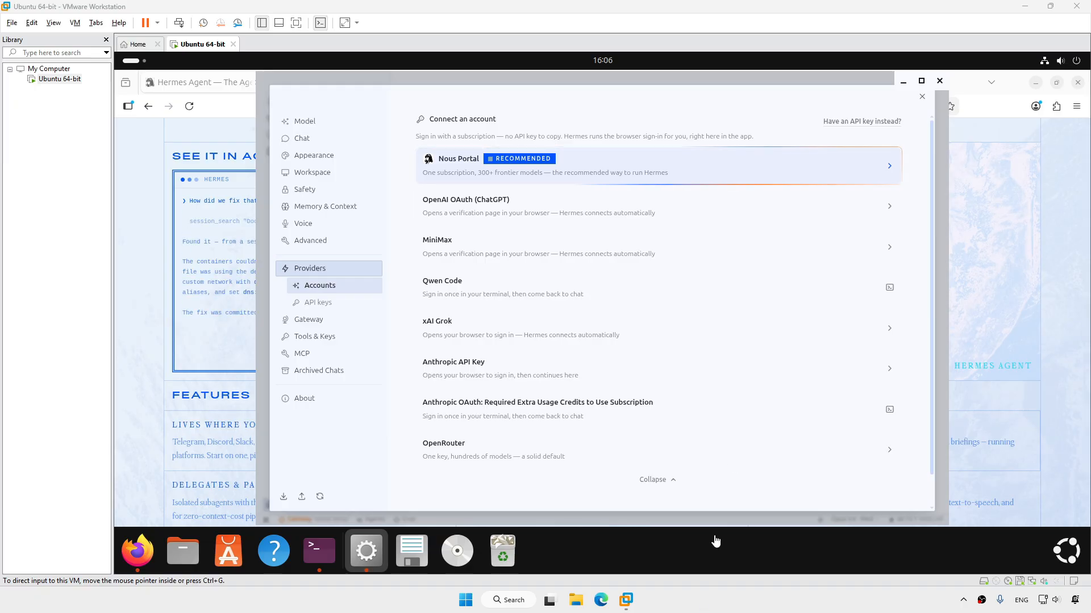
left_click(921, 98)
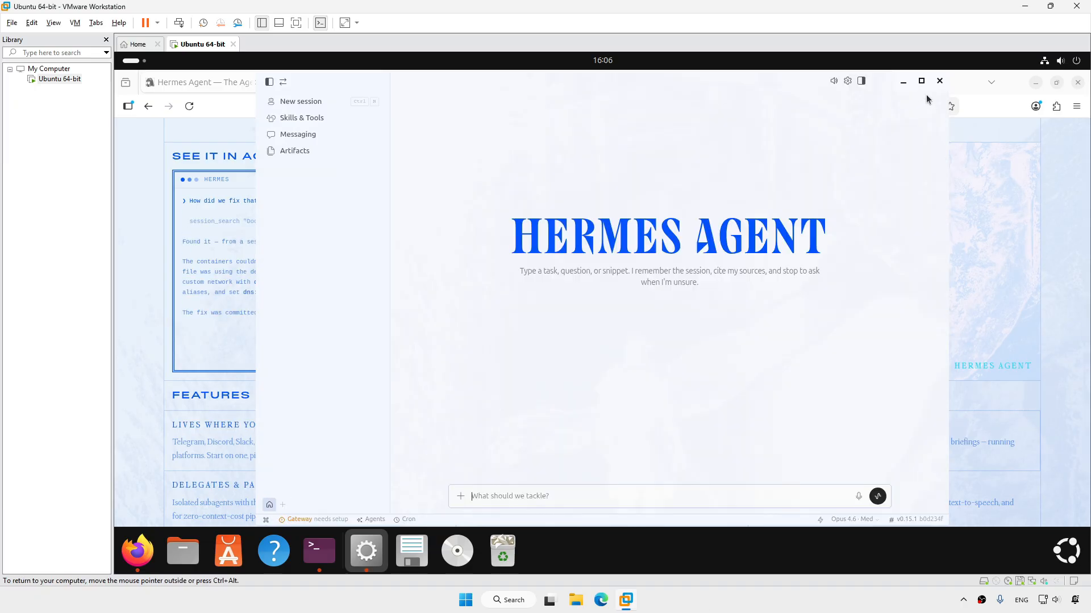
left_click(940, 81)
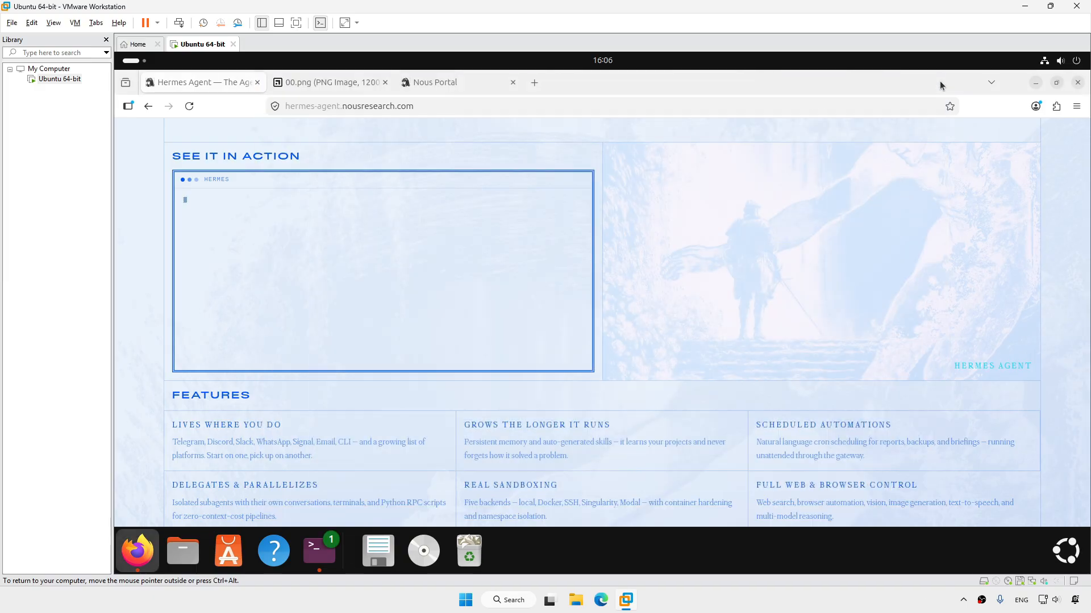
Close Firefox and run 'hermes setup' in the terminal
left_click(1078, 82)
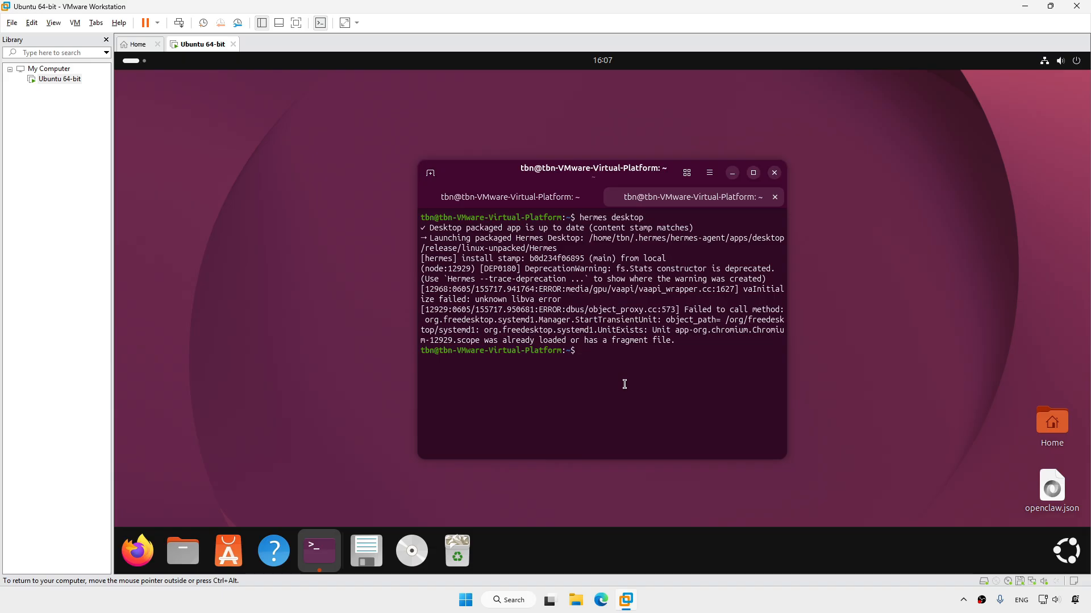
type("hermes setup")
key("Return")
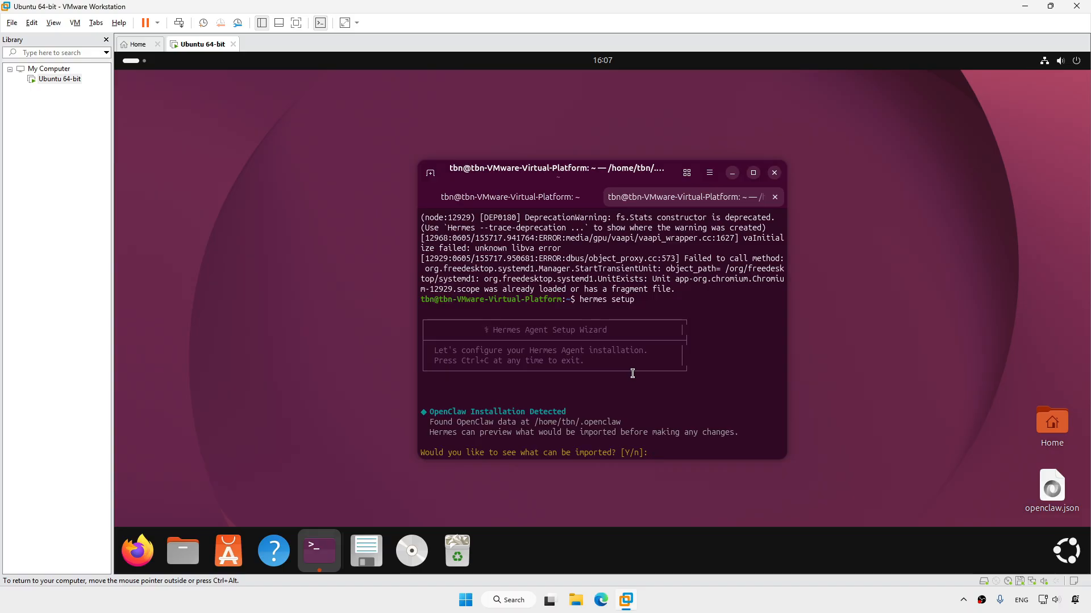
Decline the OpenClaw import, choose Full setup, and pick LM Studio as inference provider
type("n")
key("Return")
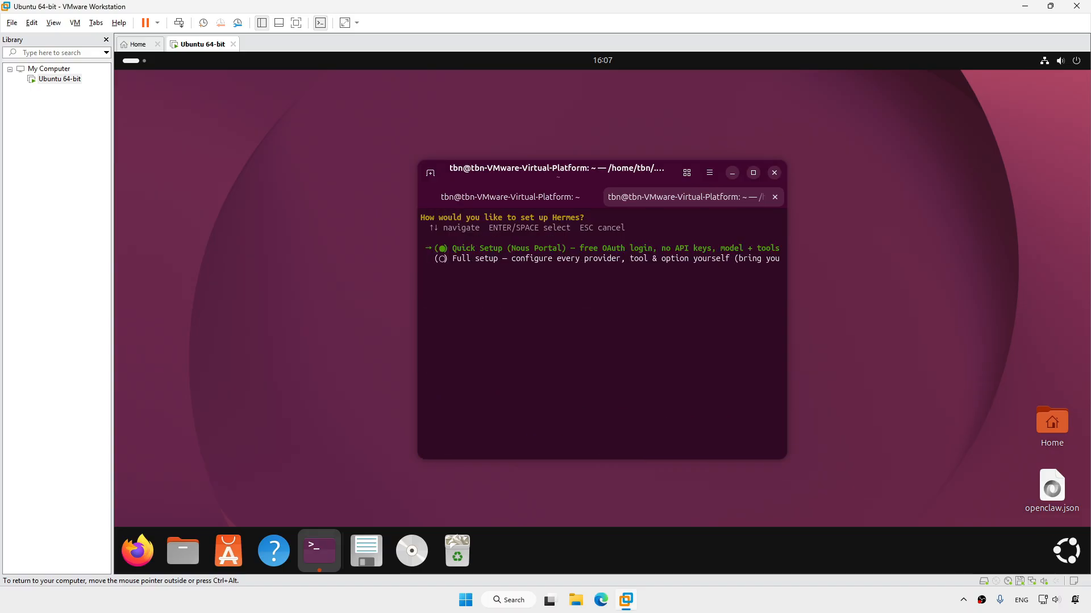
key("Down")
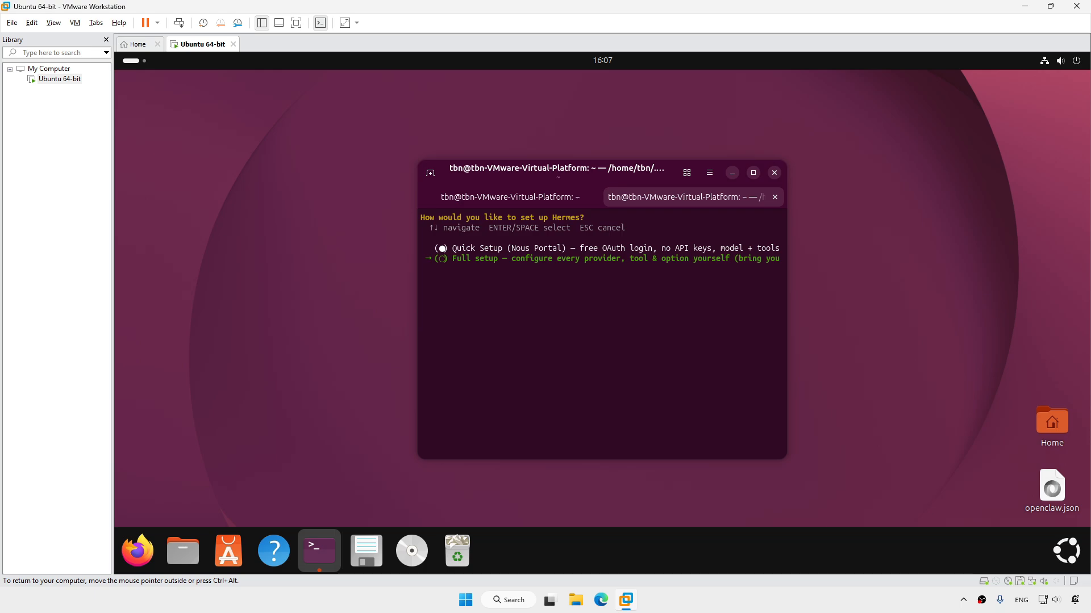
key("Return")
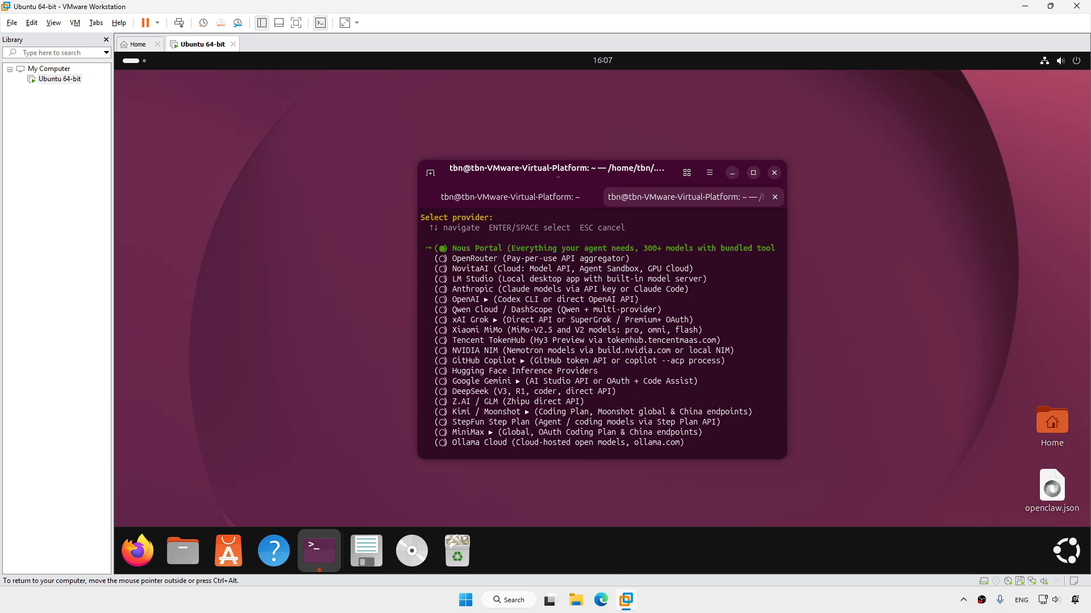
key("Down")
key("Down")
key("Down")
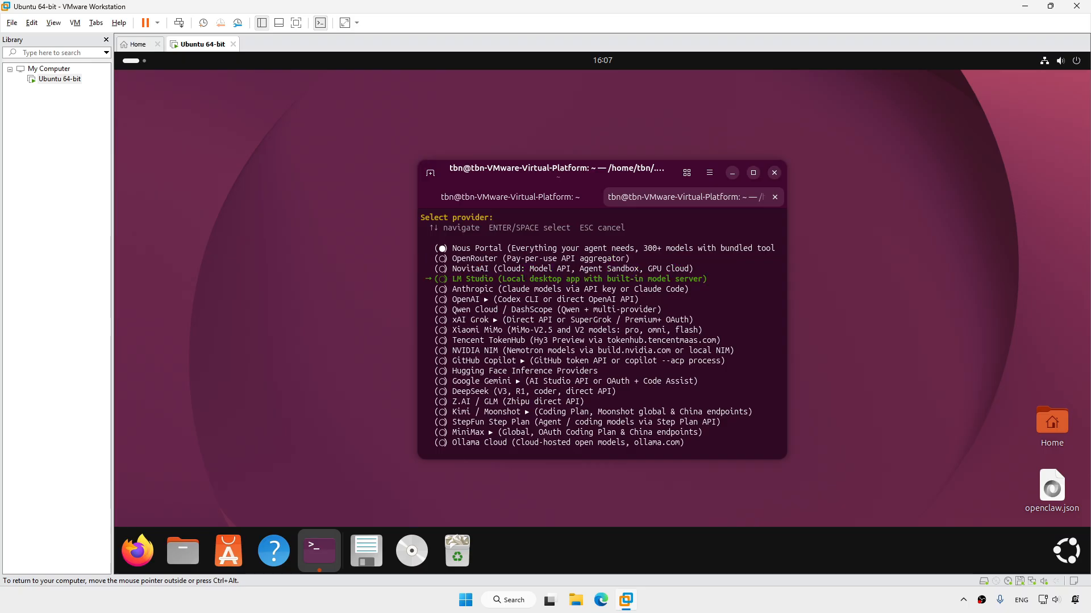
key("Return")
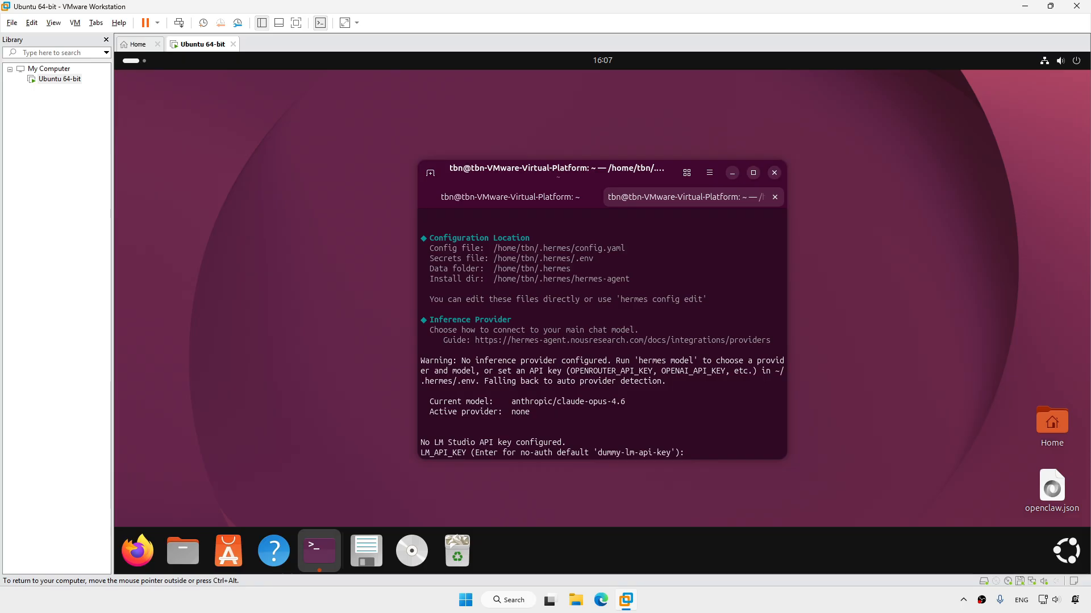
type("*********")
key("Return")
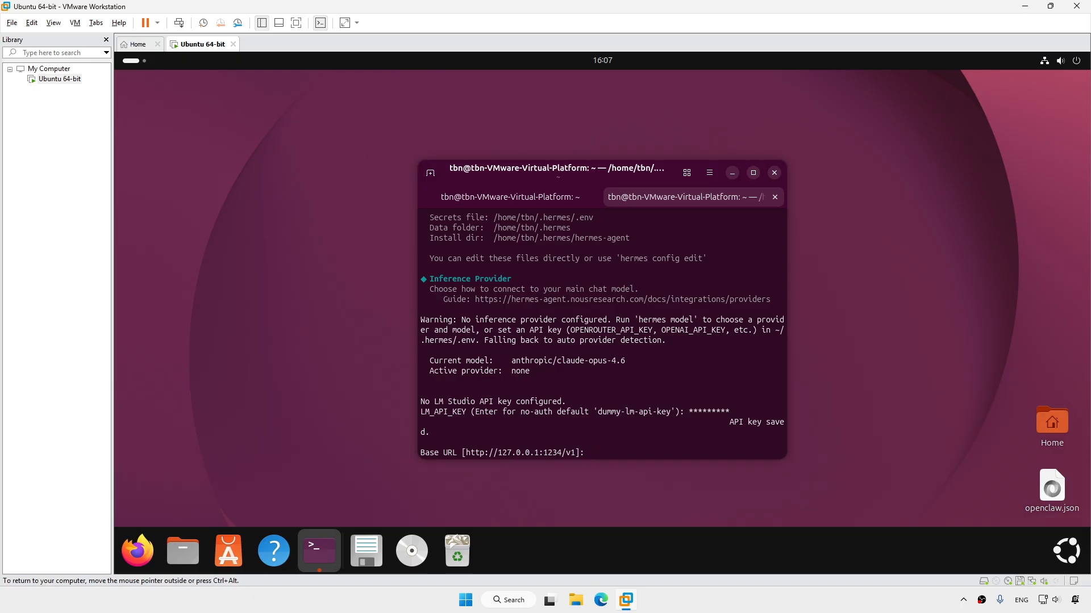
type("http://192.168.1.11:1234/v1")
key("Return")
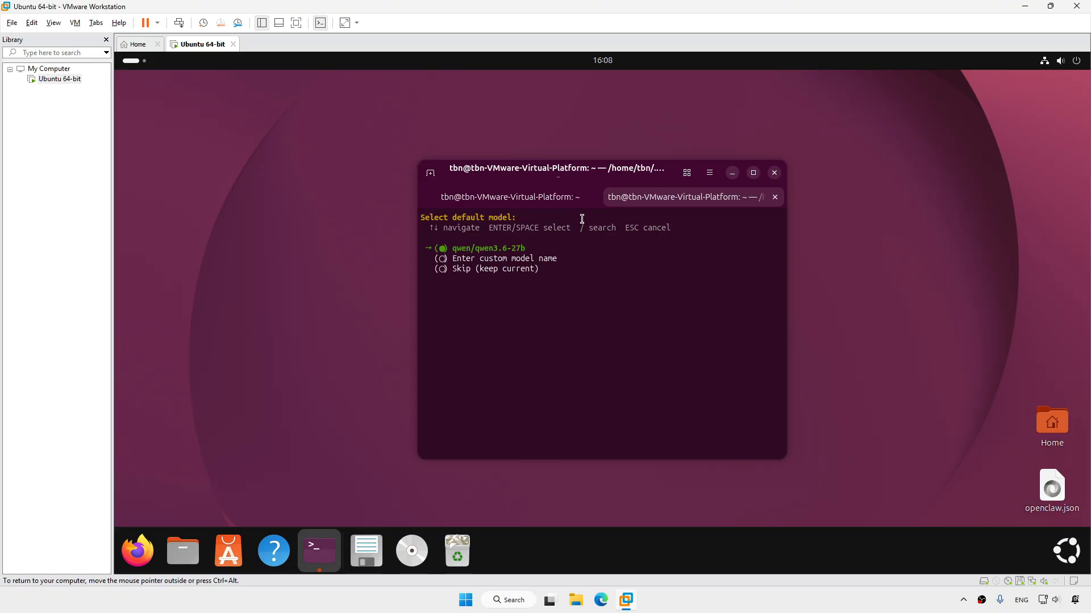
Choose qwen/qwen3.6-27b, the Local terminal backend, no messaging platforms, and the default CLI tools
key("Return")
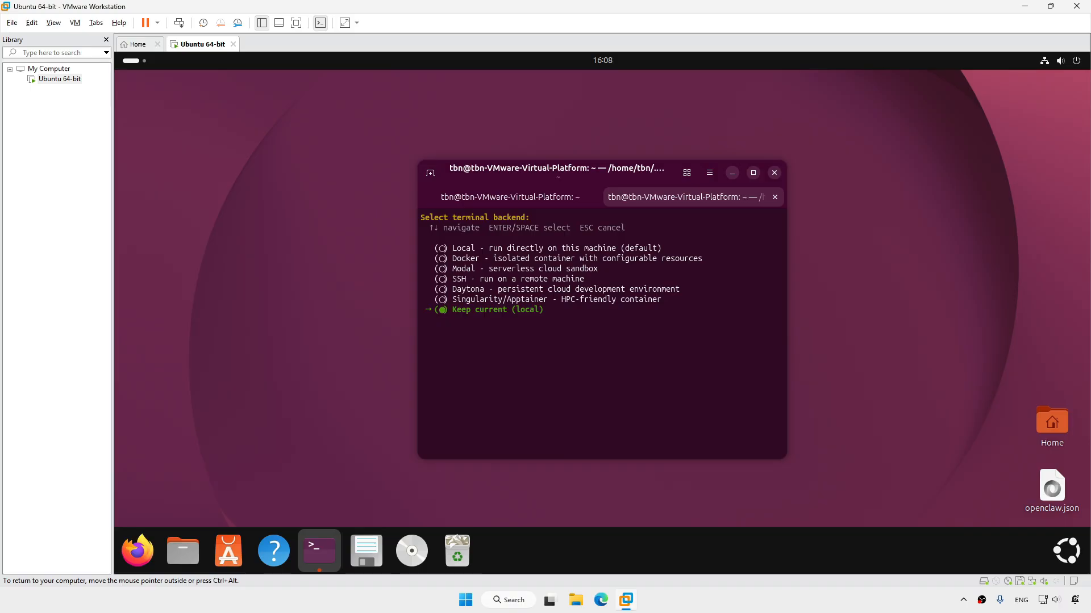
key("Up")
key("Up")
key("Up")
key("Up")
key("Up")
key("Up")
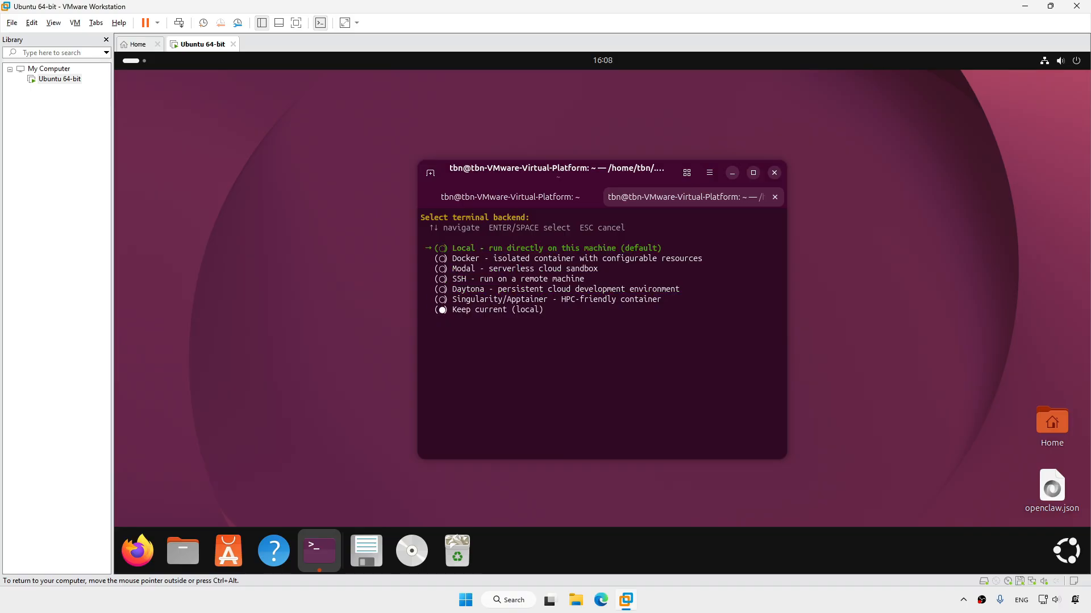
key("Return")
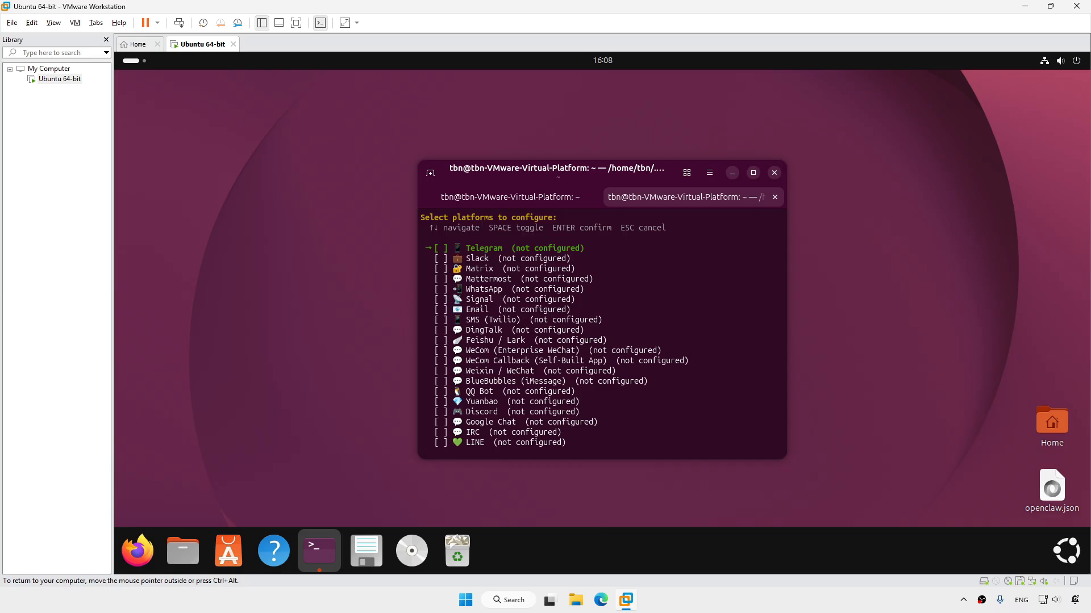
key("Up")
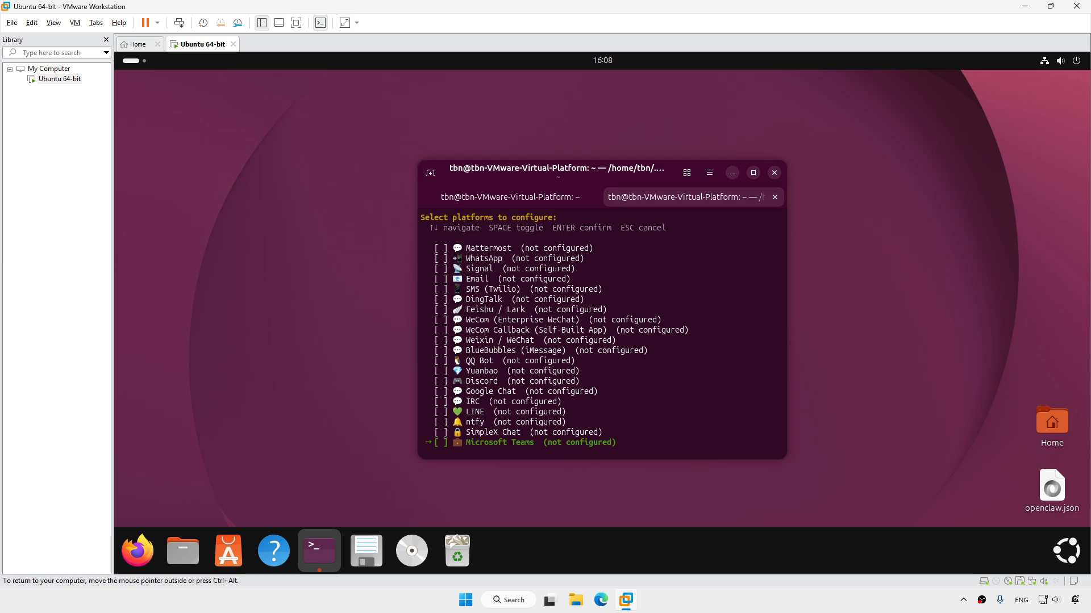
key("Return")
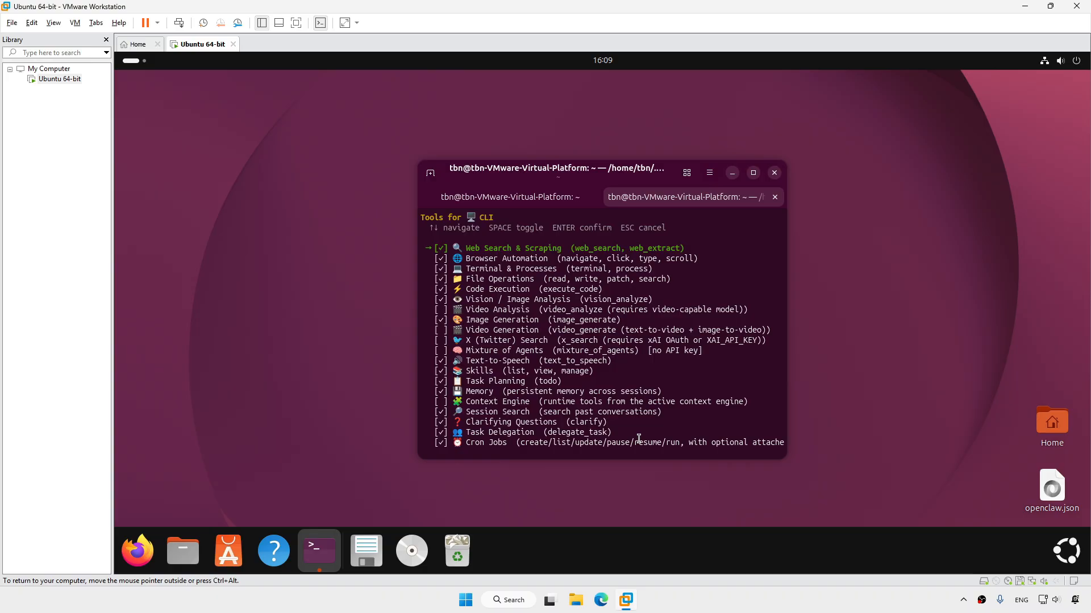
key("Return")
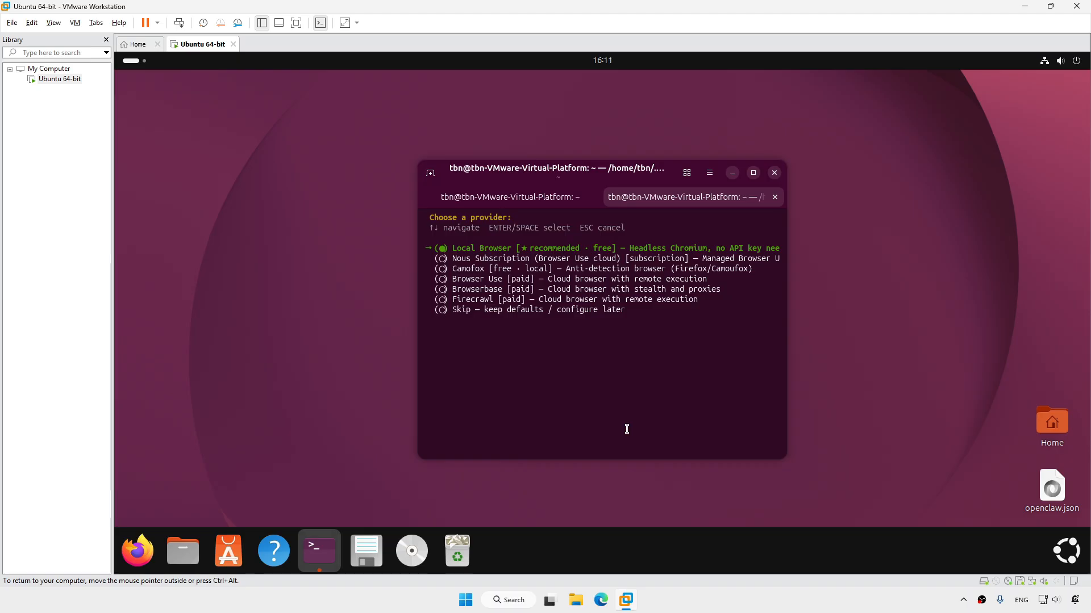
Select the free Local Browser provider and enter the admin password to install Chromium
key("Down")
key("Down")
key("Down")
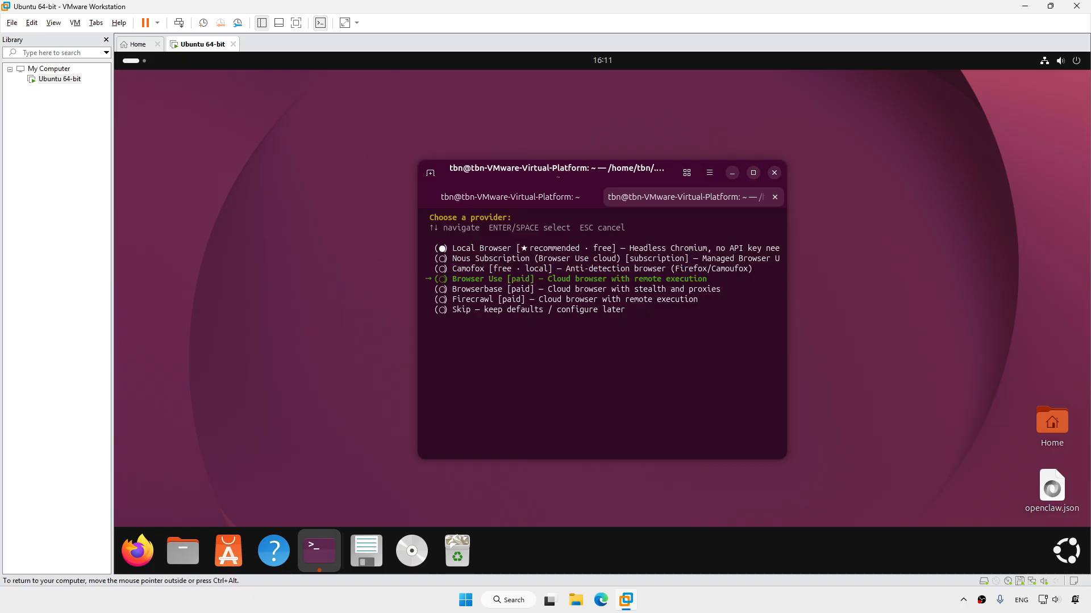
key("Up")
key("Up")
key("Up")
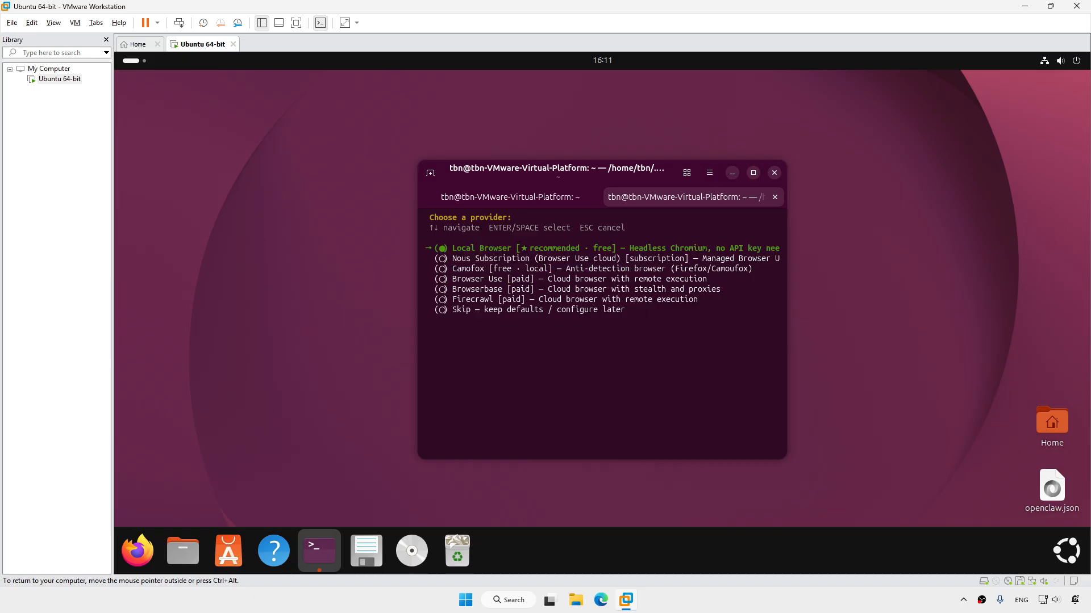
key("Return")
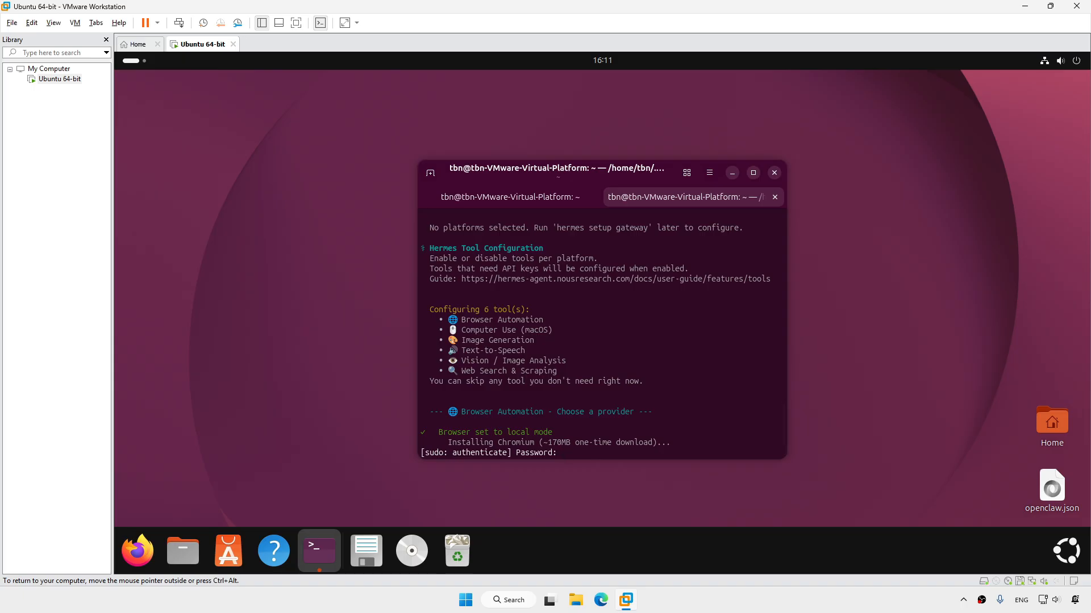
type("***")
key("Return")
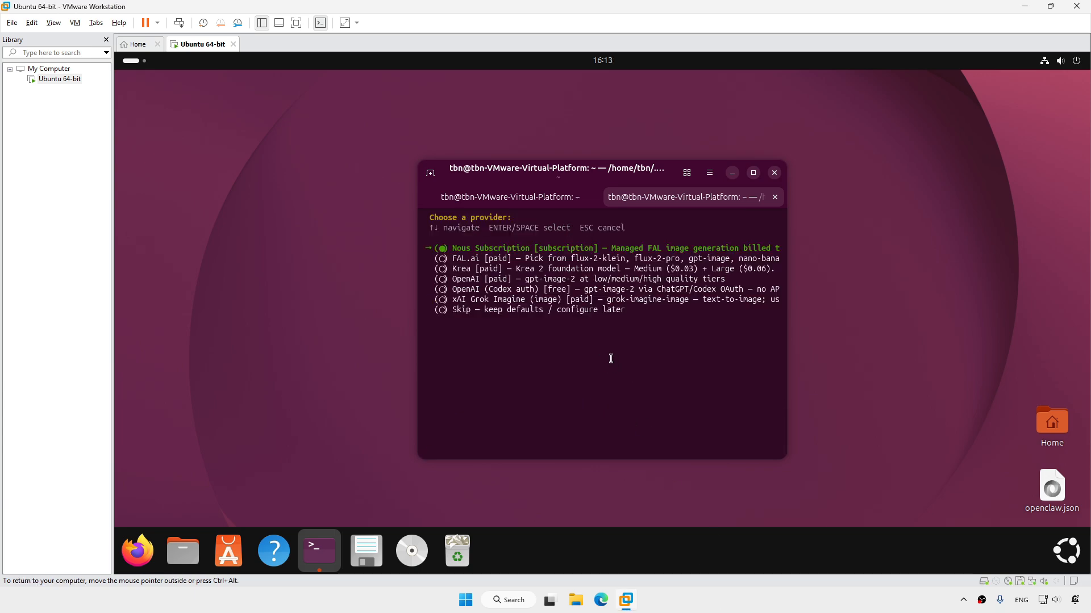
Skip image generation and text-to-speech, and choose DuckDuckGo as web search backend
key("Up")
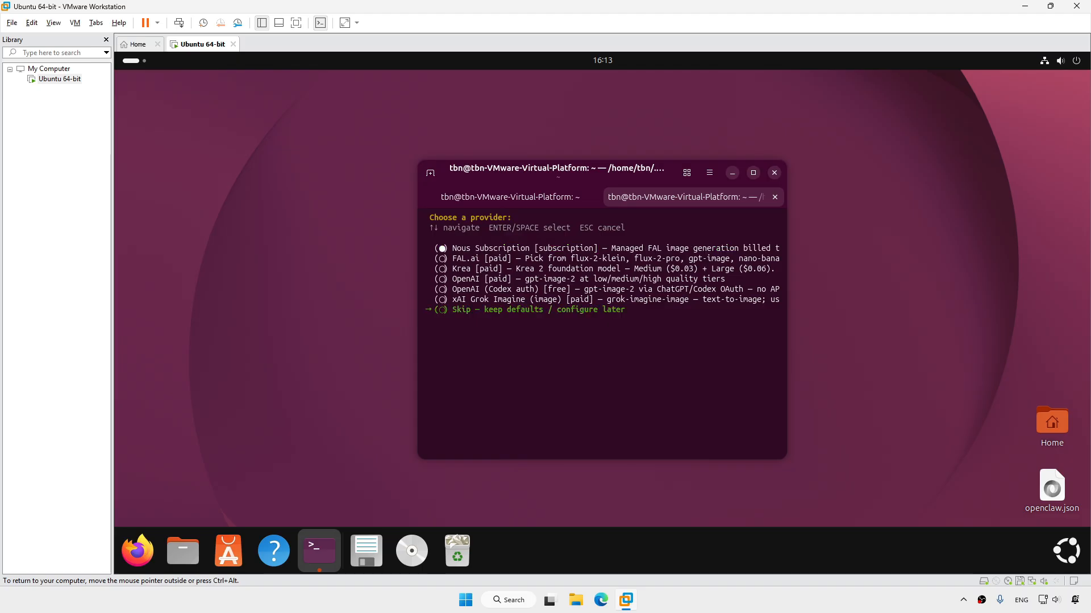
key("Return")
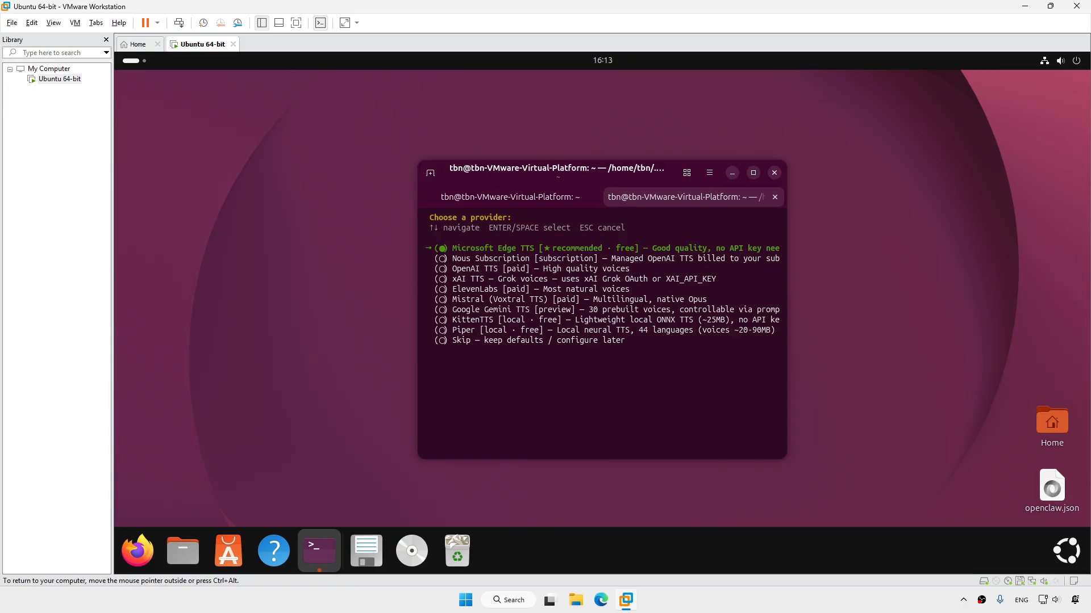
key("Up")
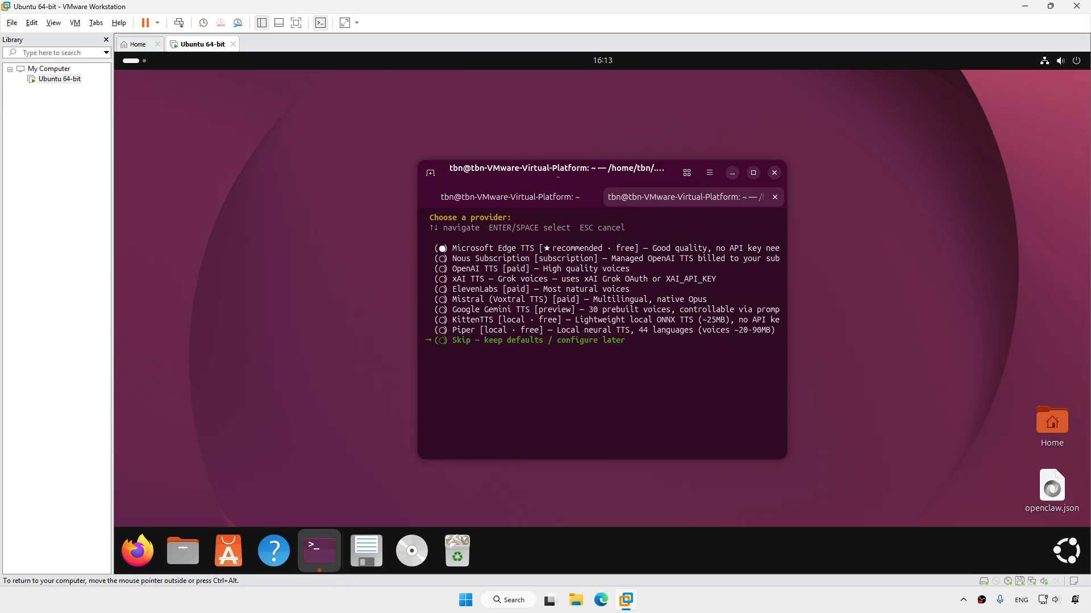
key("Return")
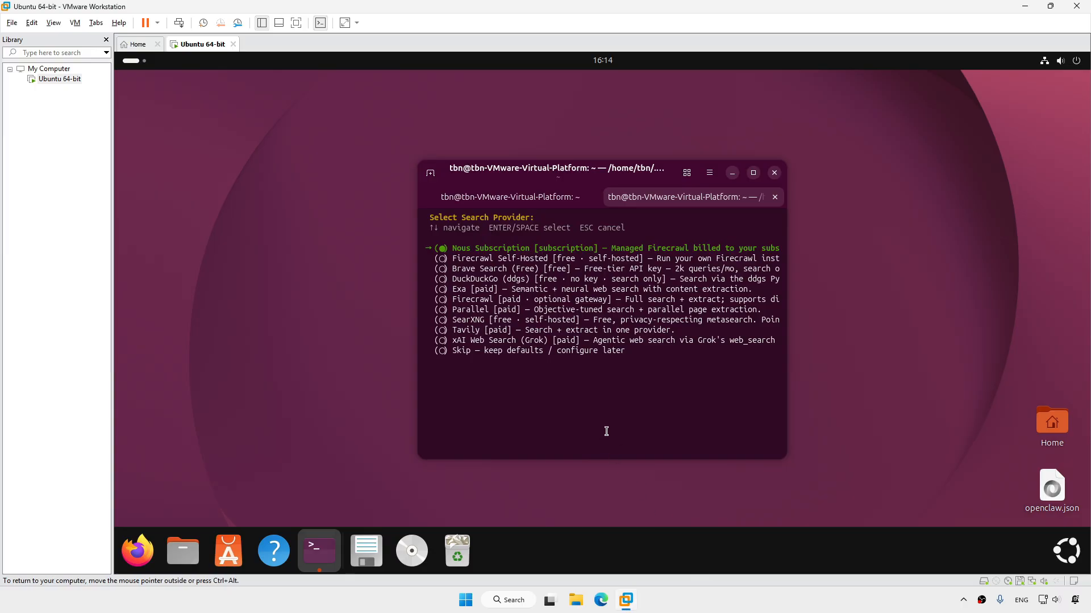
key("Down")
key("Down")
key("Down")
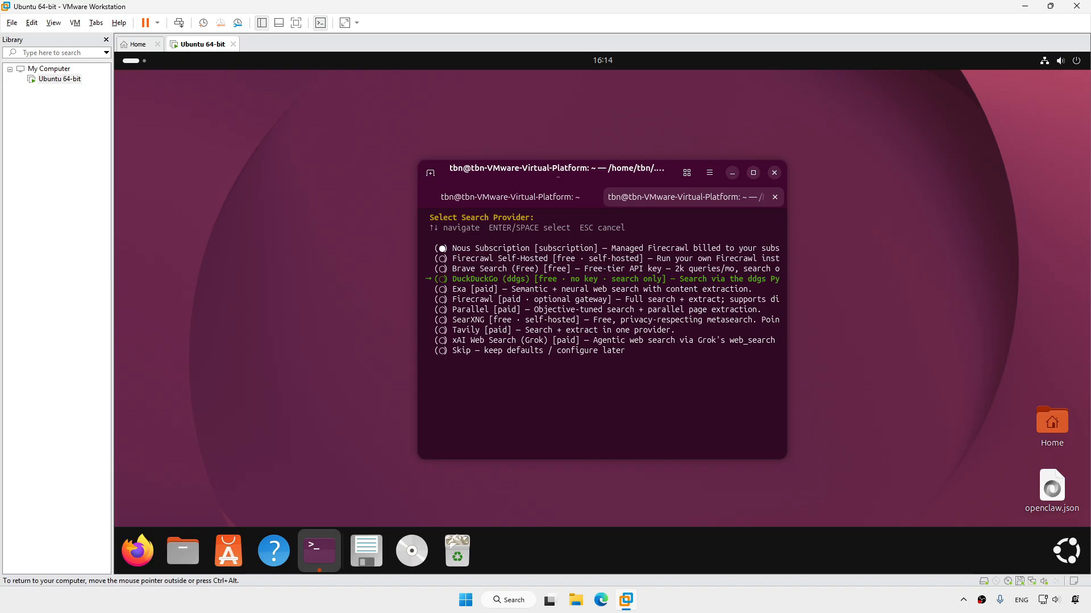
key("Return")
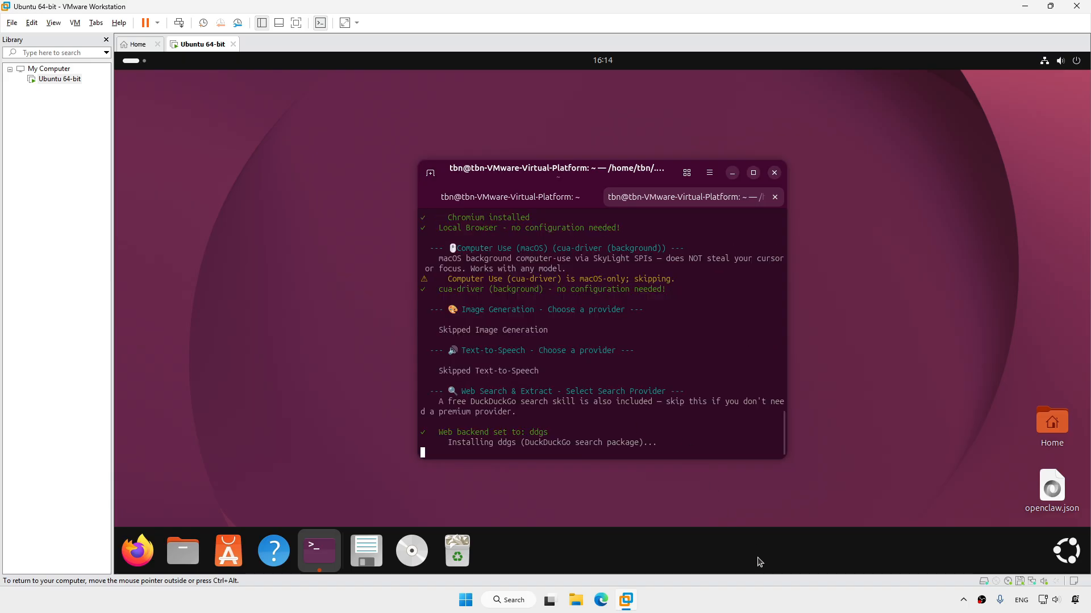
Run 'hermes desktop' at the terminal prompt to reopen the app on Qwen3.6 27b
left_click(748, 611)
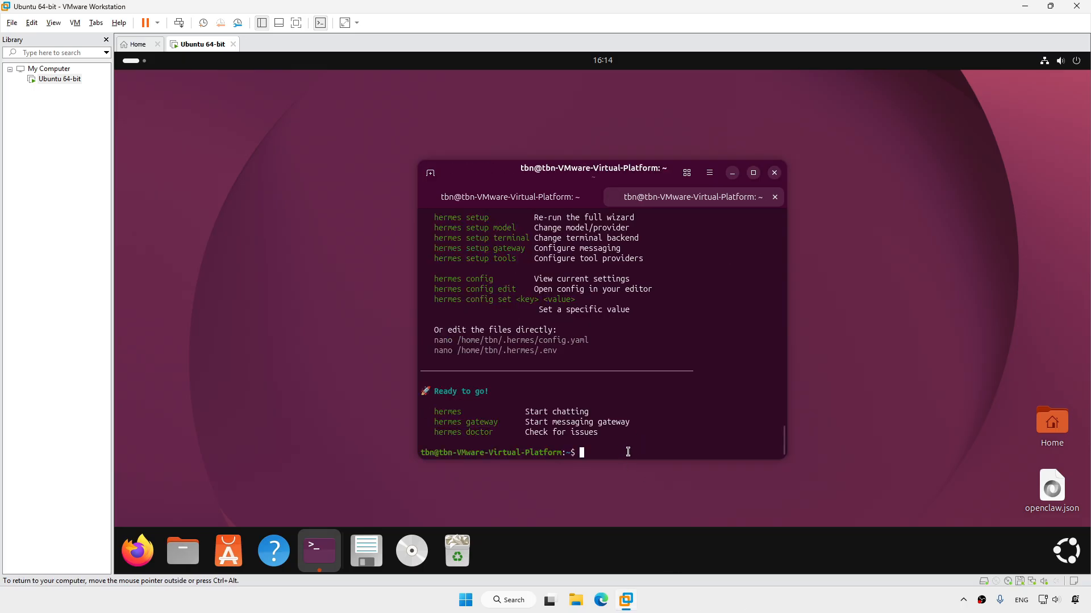
type("hermes d")
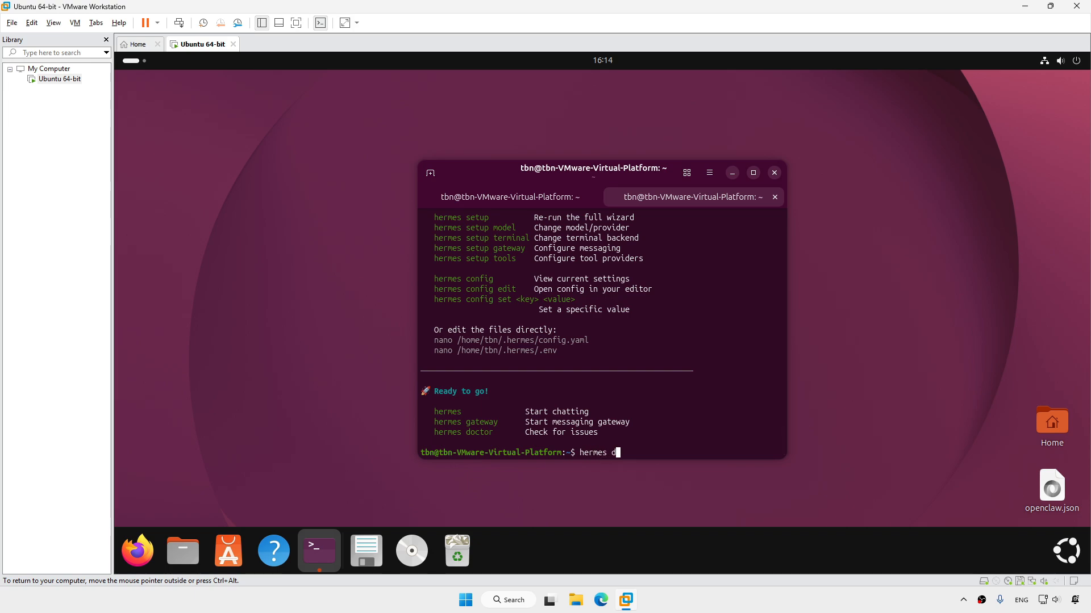
type("esktop")
key("Return")
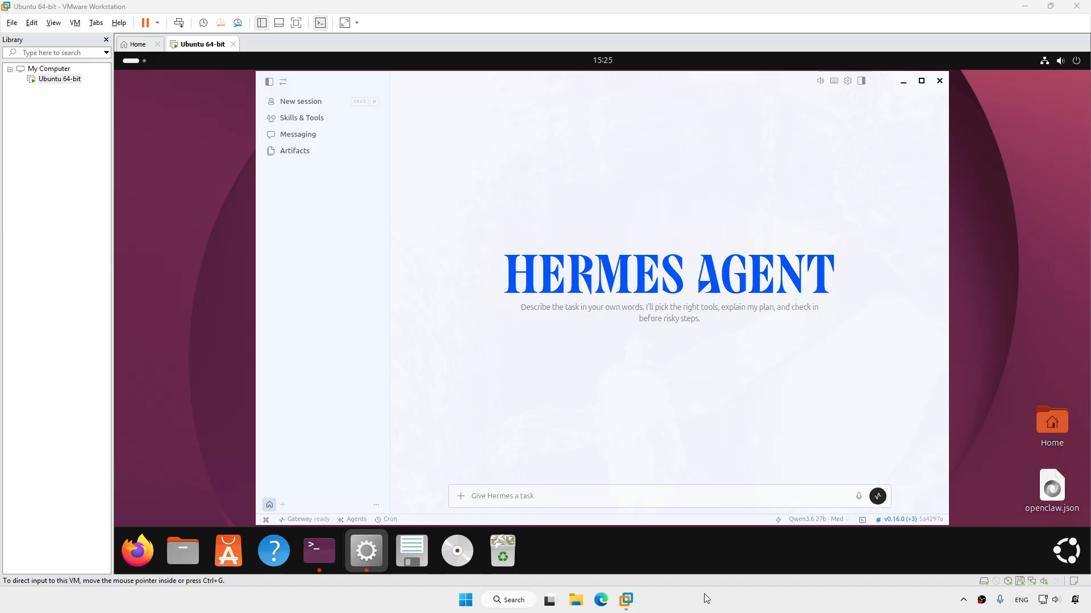
Browse the Skills & Tools, Messaging and Artifacts pages, then open the New profile form
left_click(320, 118)
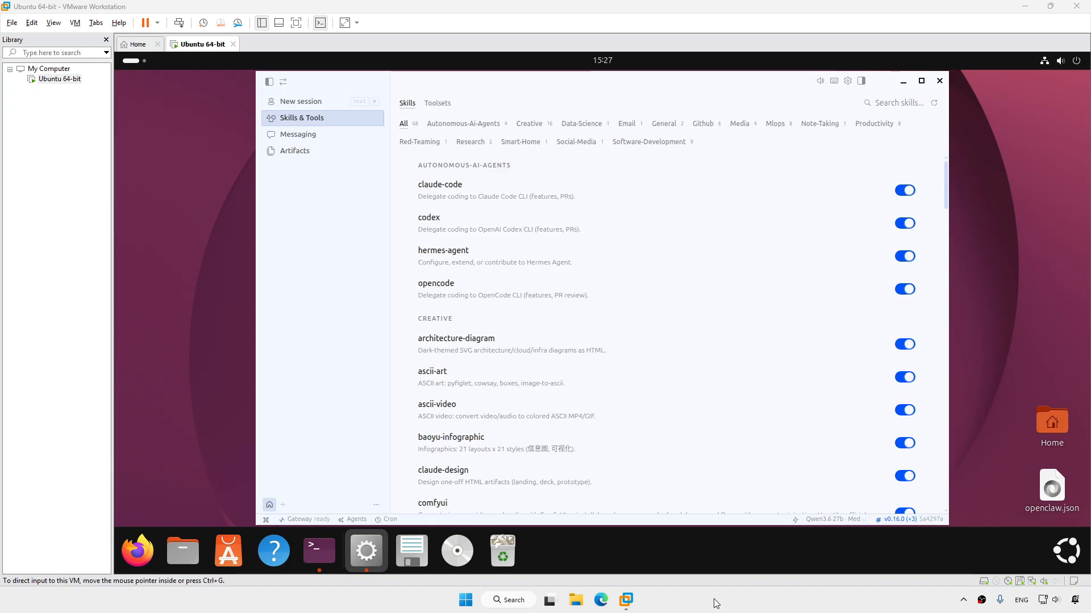
left_click(321, 135)
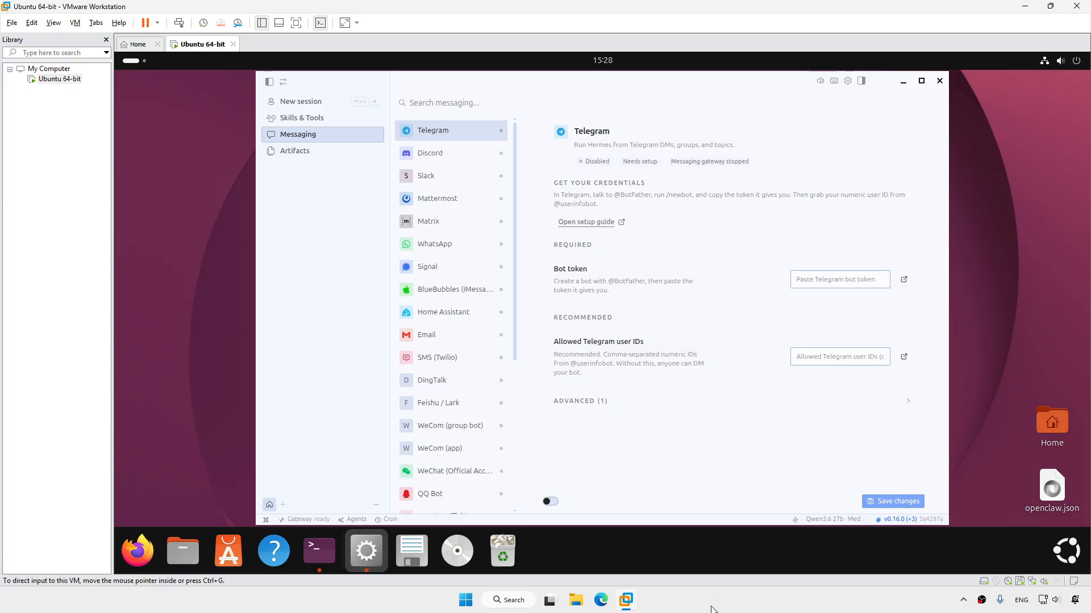
left_click(303, 155)
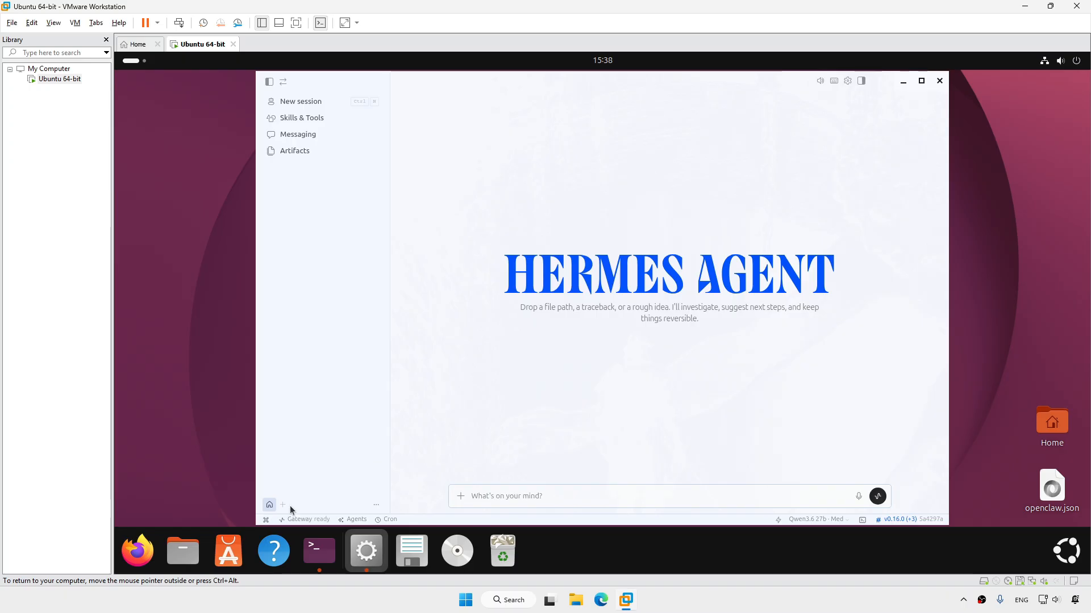
left_click(283, 505)
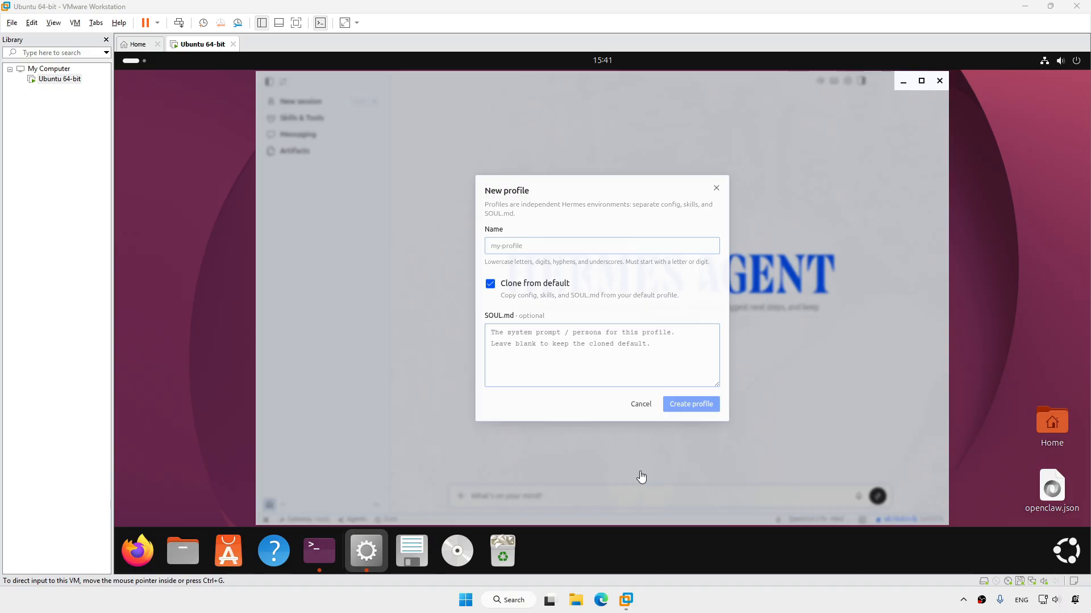
Cancel the new profile and flip through the Sessions, System and Usage panel pages
left_click(641, 403)
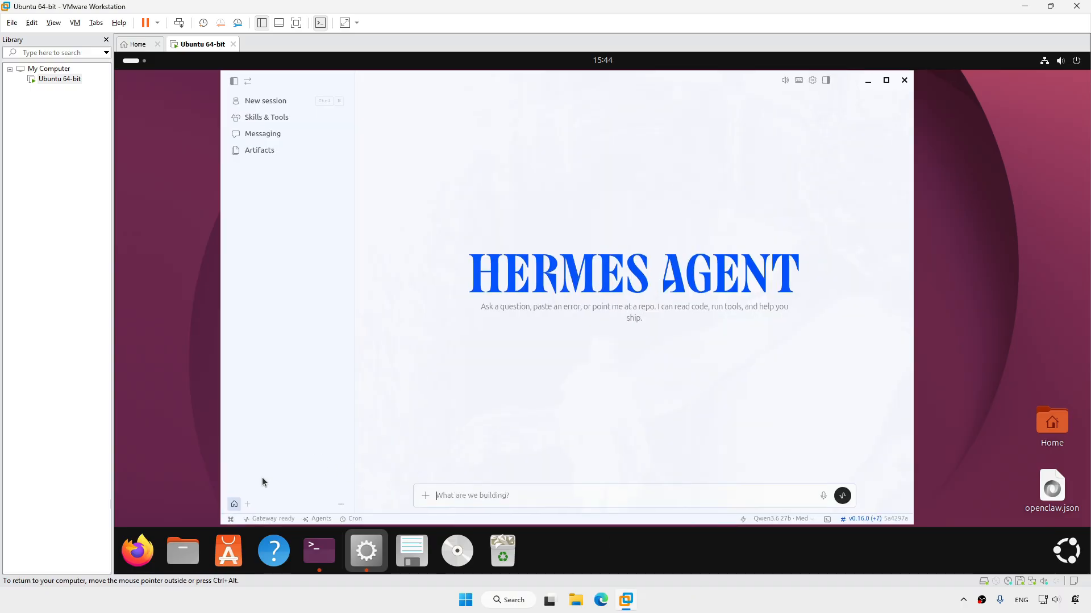
left_click(232, 520)
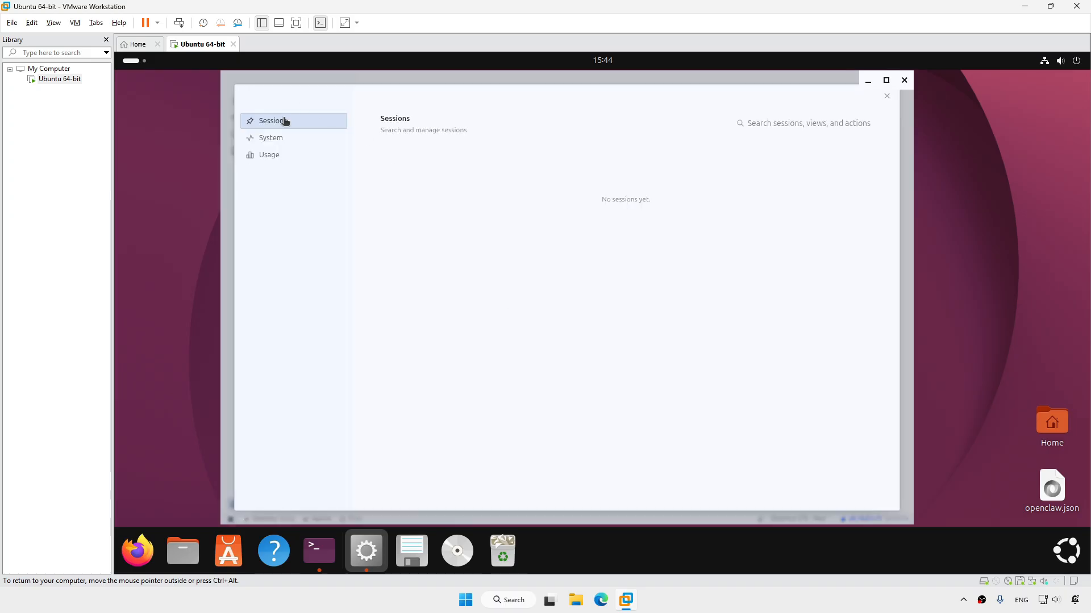
left_click(282, 138)
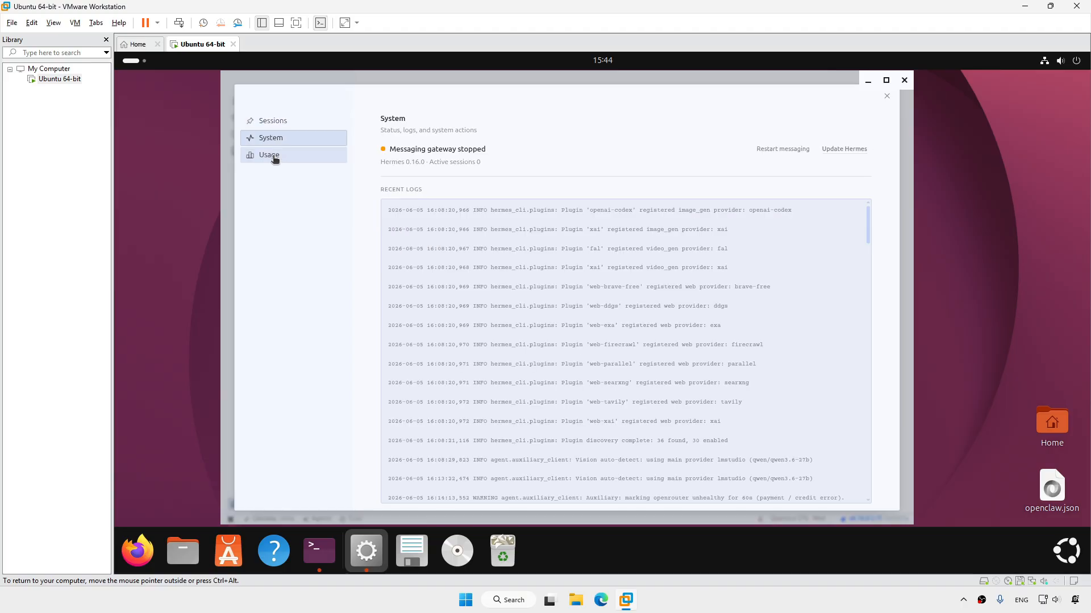
left_click(275, 157)
left_click(287, 122)
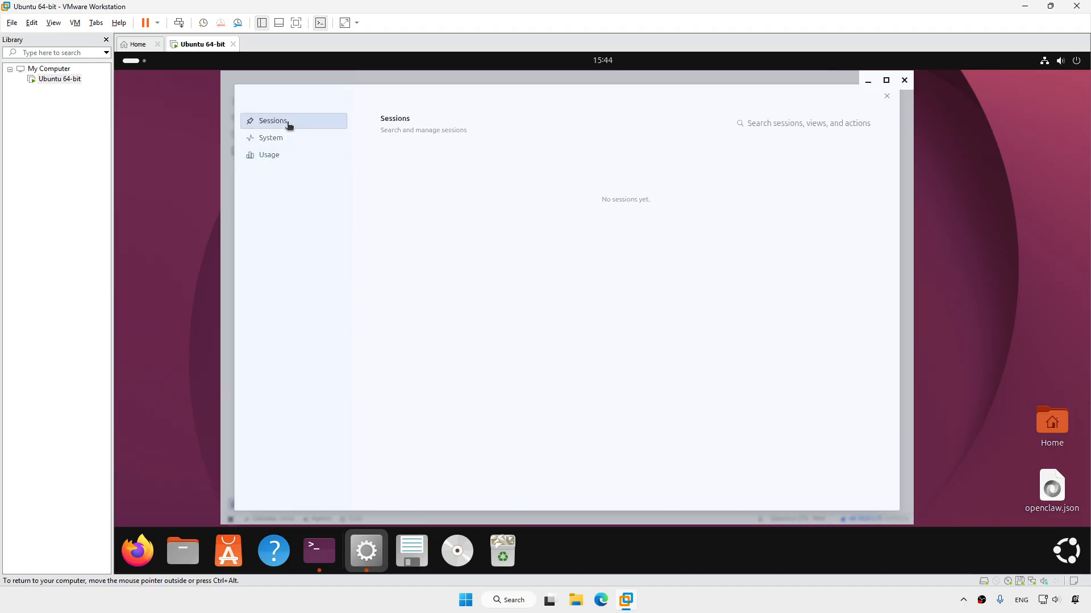
left_click(886, 96)
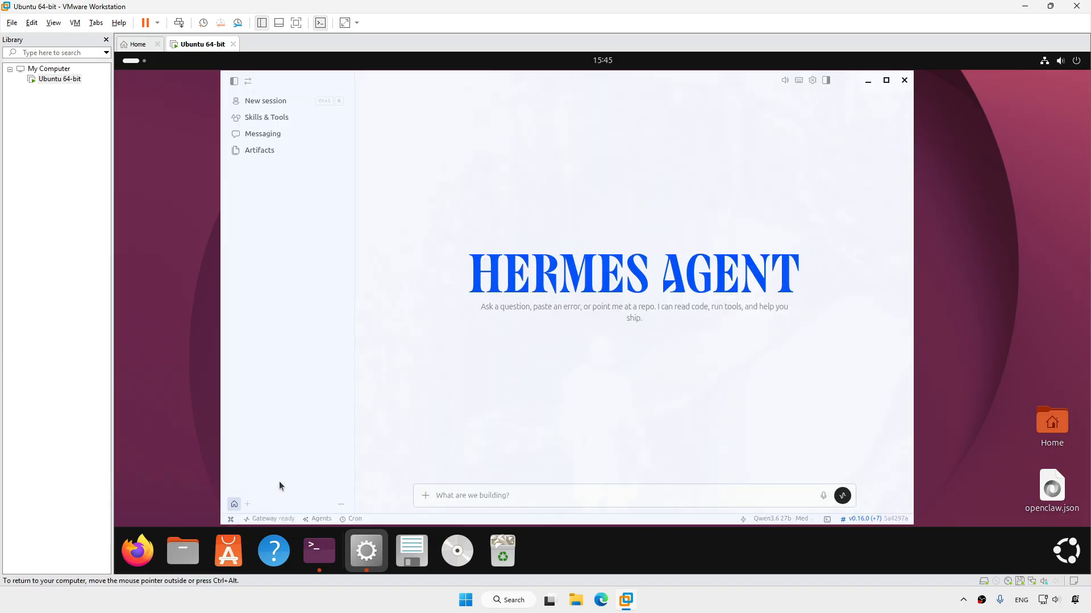
Check gateway status and logs, view Usage stats (0 sessions, $0.00), then close the panel
left_click(231, 519)
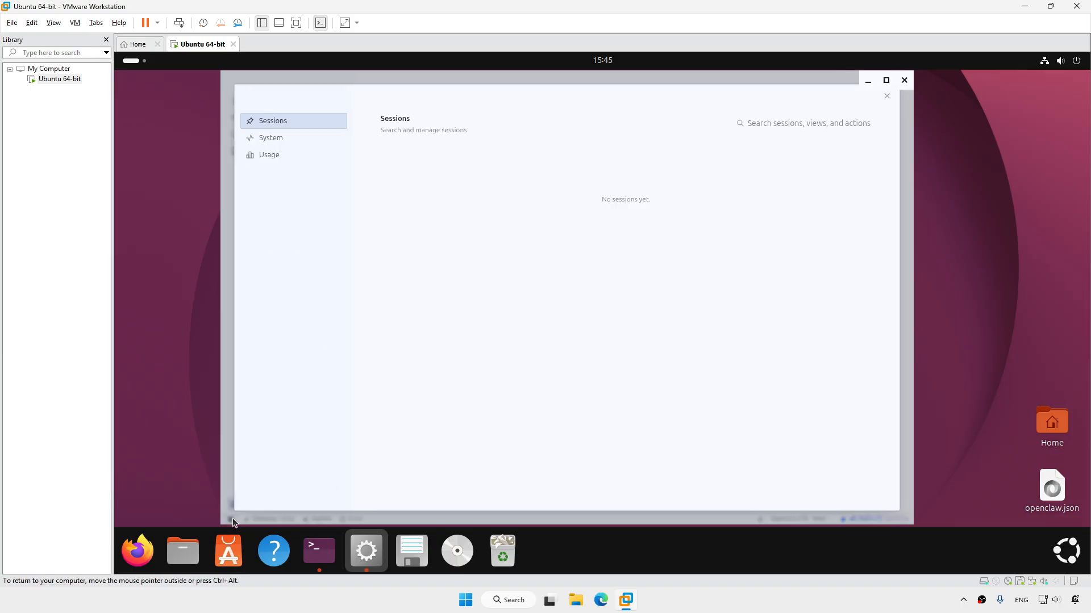
left_click(271, 139)
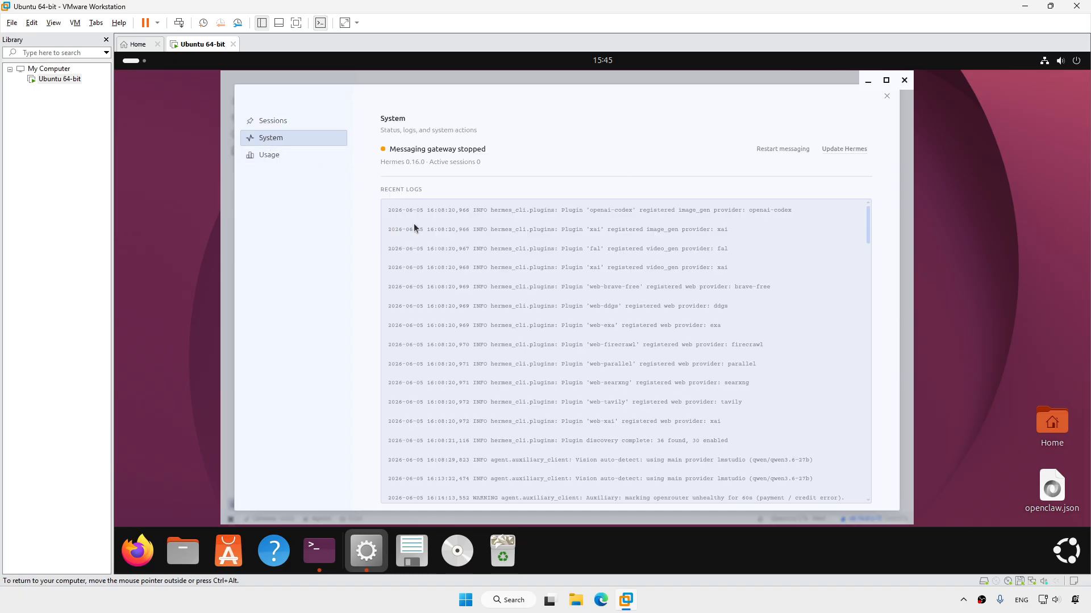
left_click(674, 594)
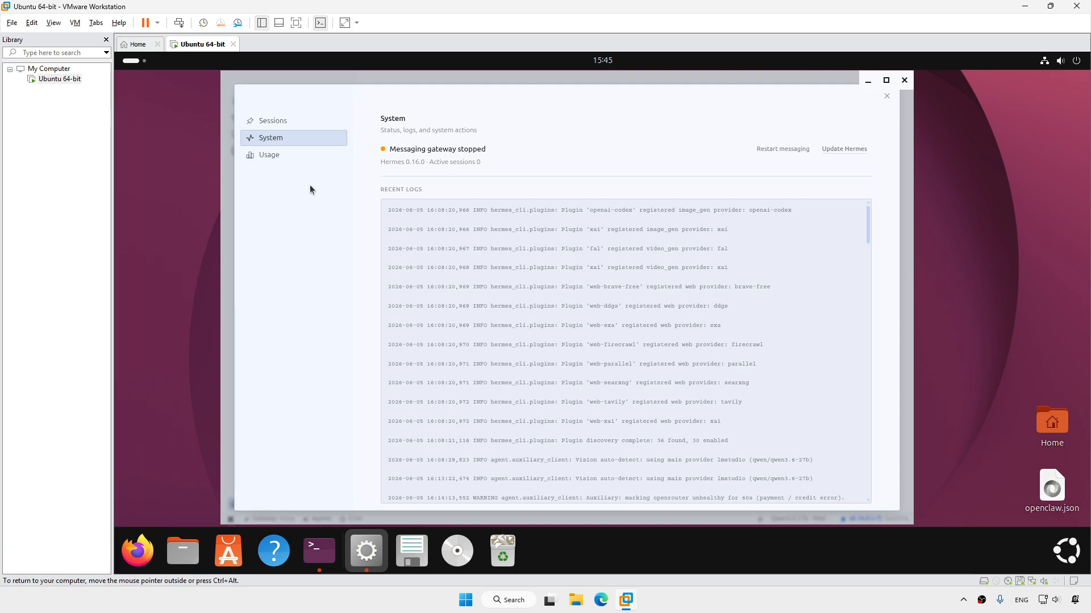
left_click(286, 156)
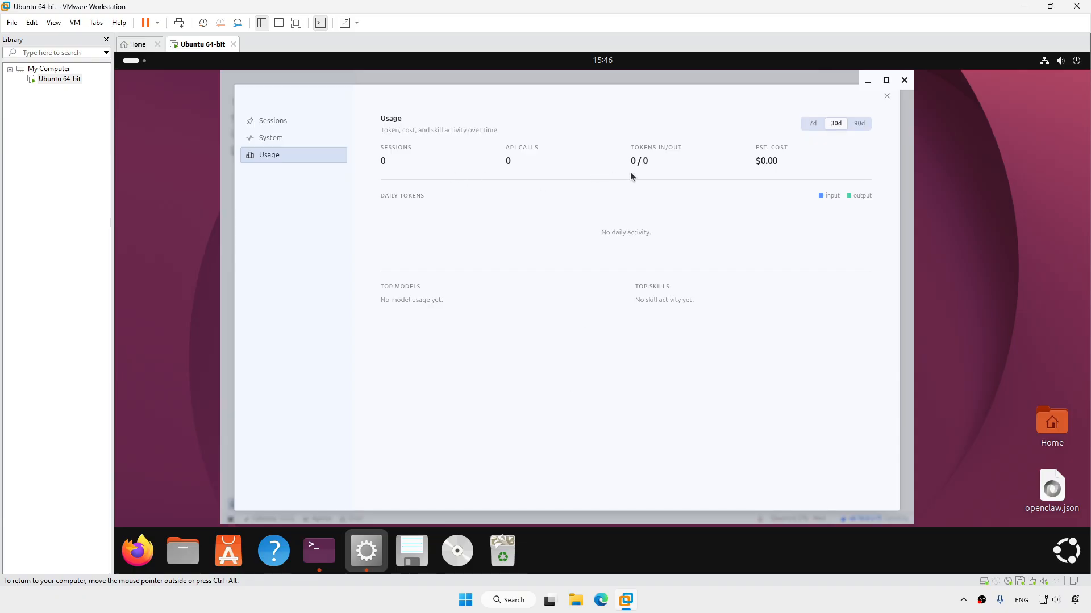
left_click(887, 96)
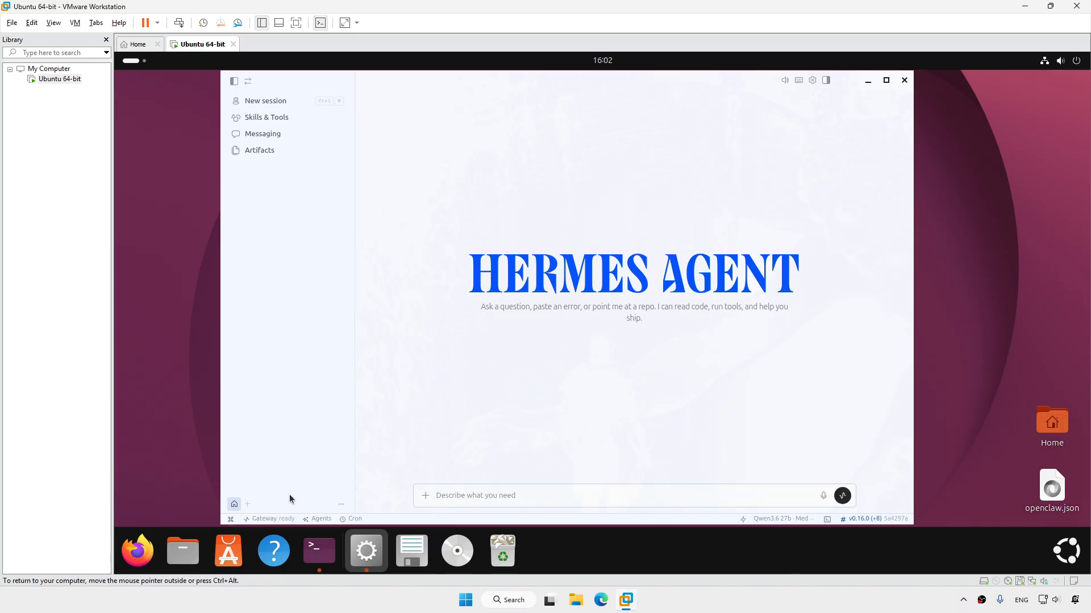
left_click(287, 522)
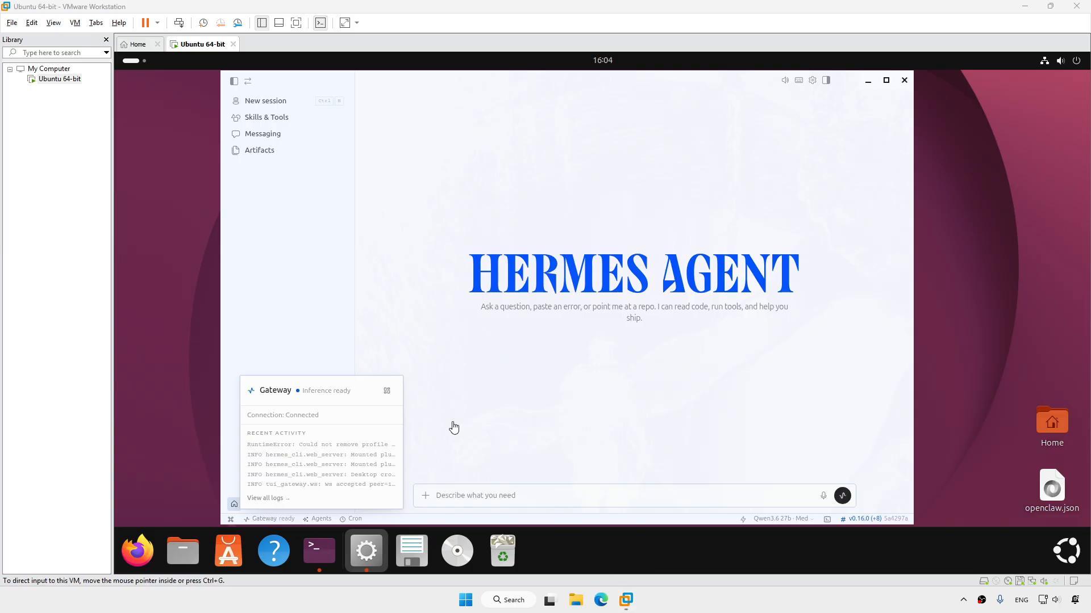
left_click(321, 519)
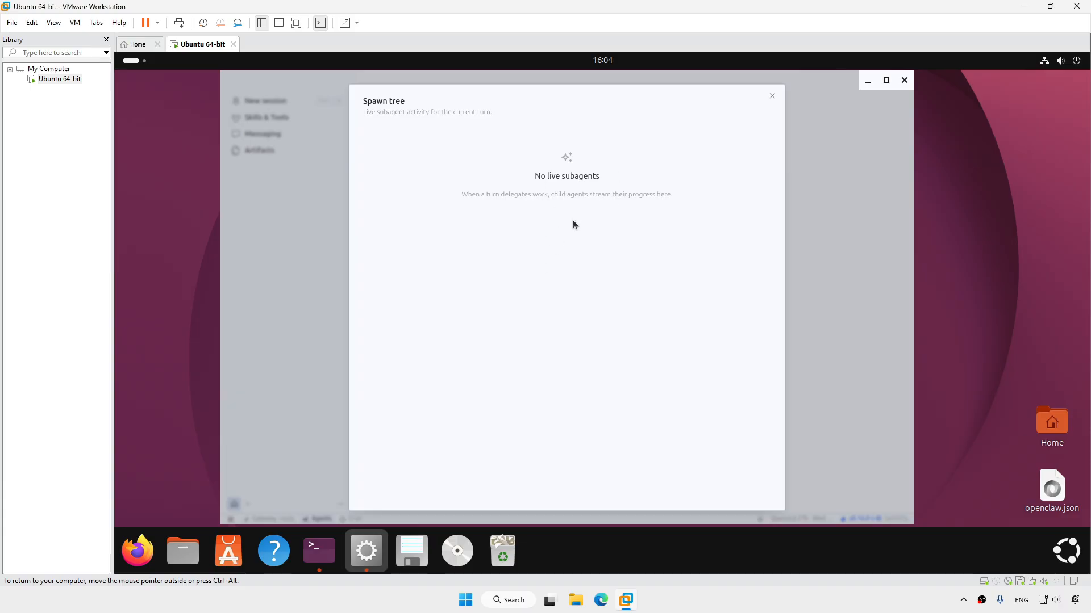
left_click(772, 96)
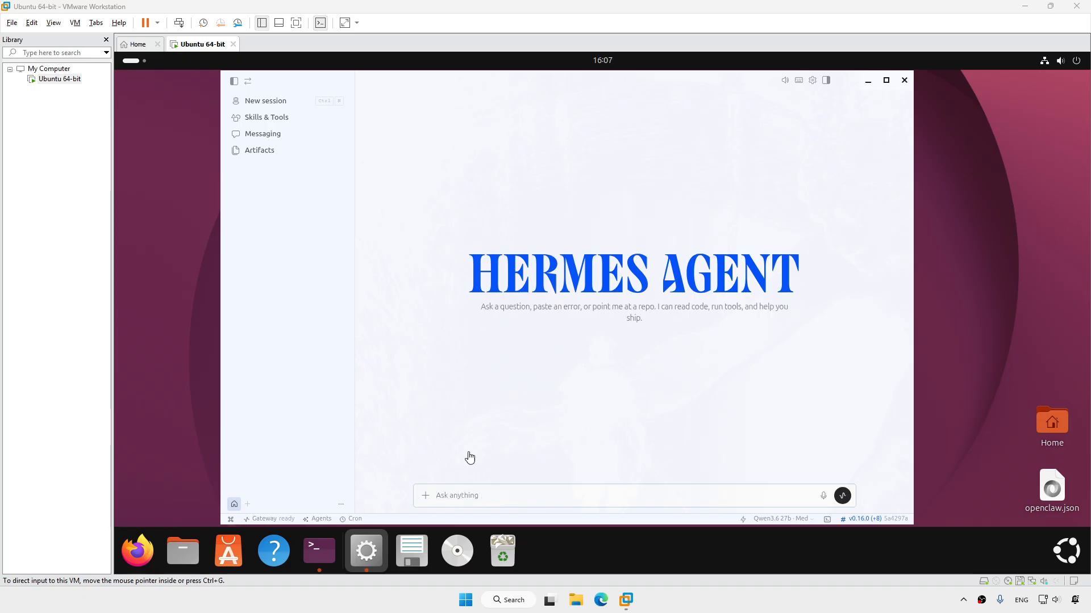
left_click(355, 519)
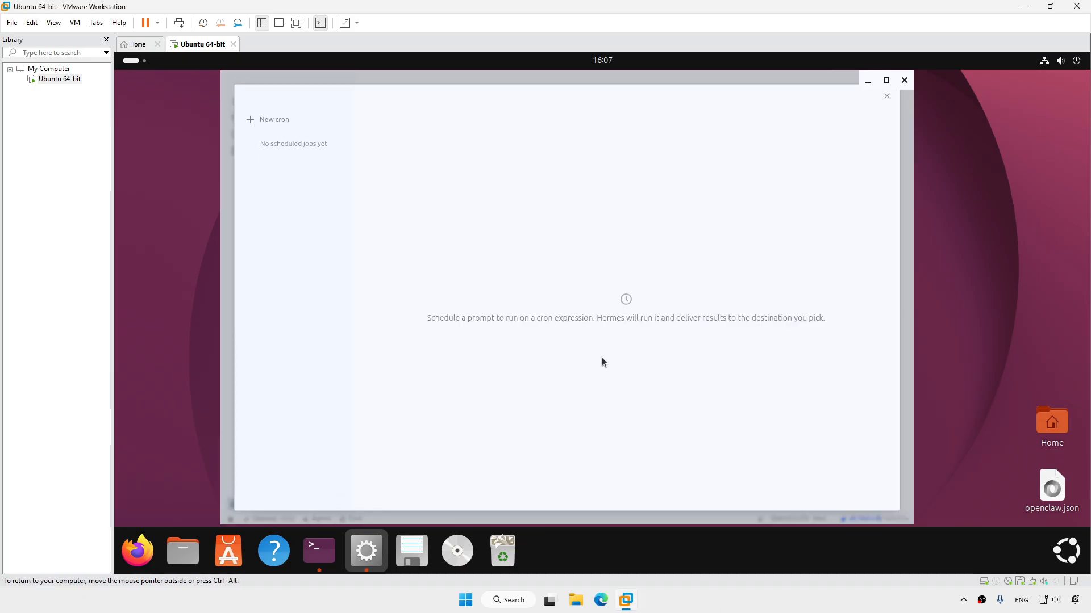
left_click(276, 121)
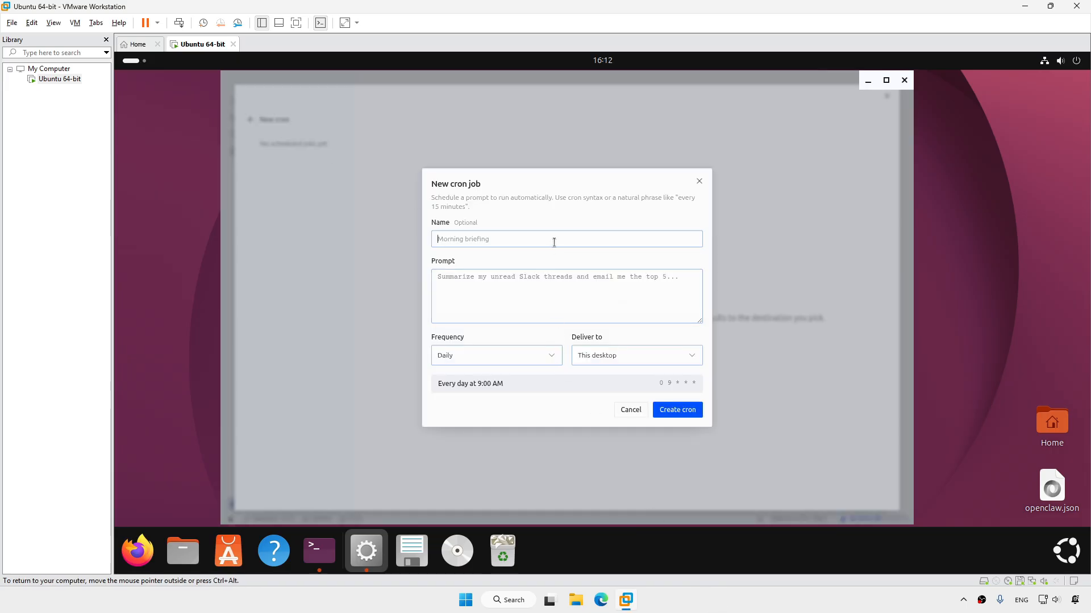
left_click(559, 284)
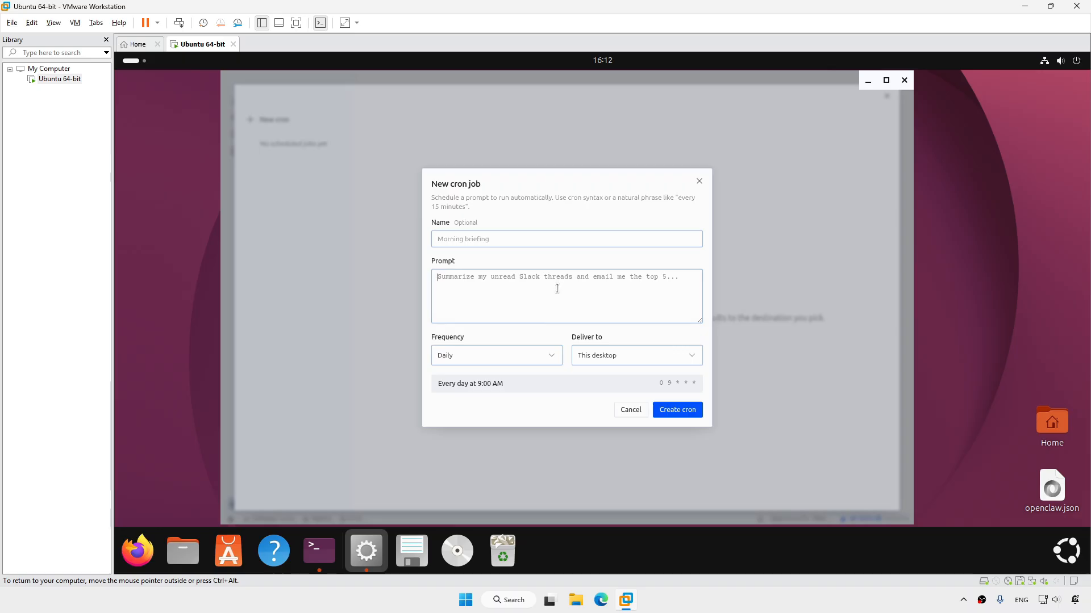
left_click(551, 356)
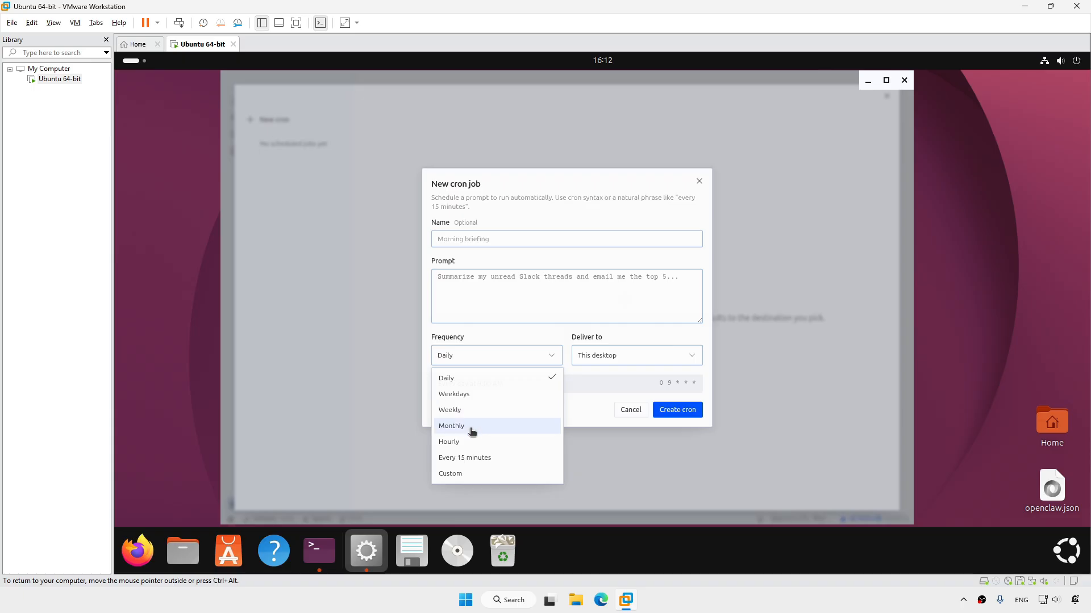
left_click(465, 475)
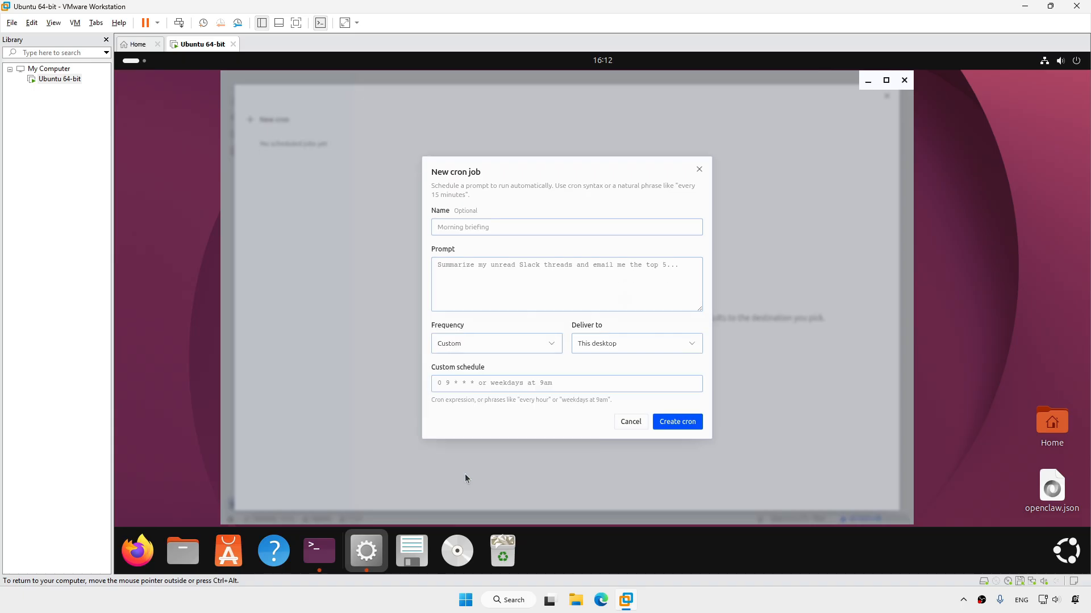
left_click(474, 384)
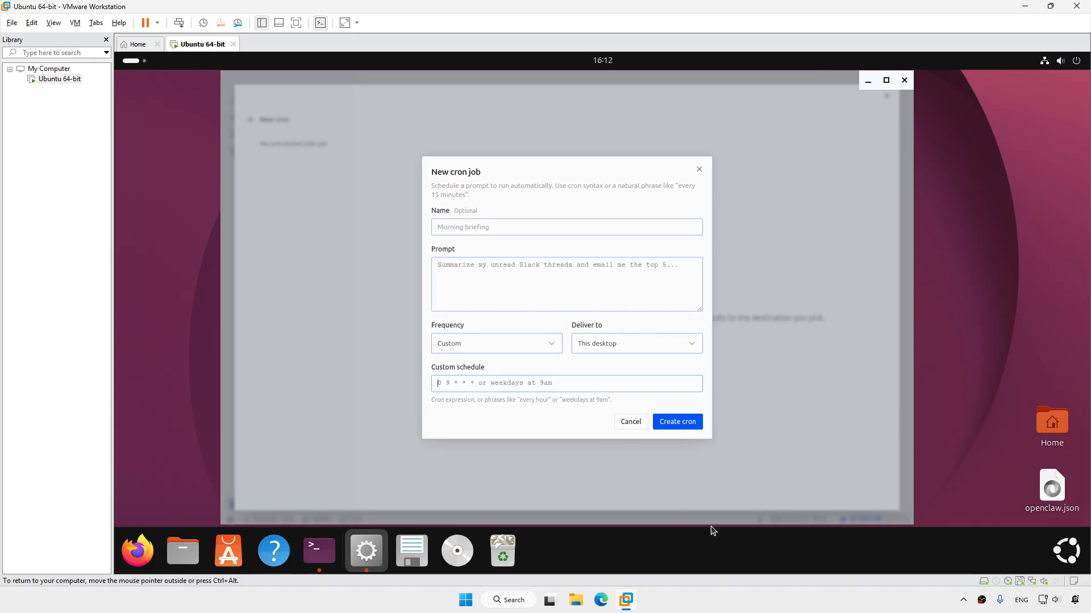
left_click(735, 596)
left_click(692, 344)
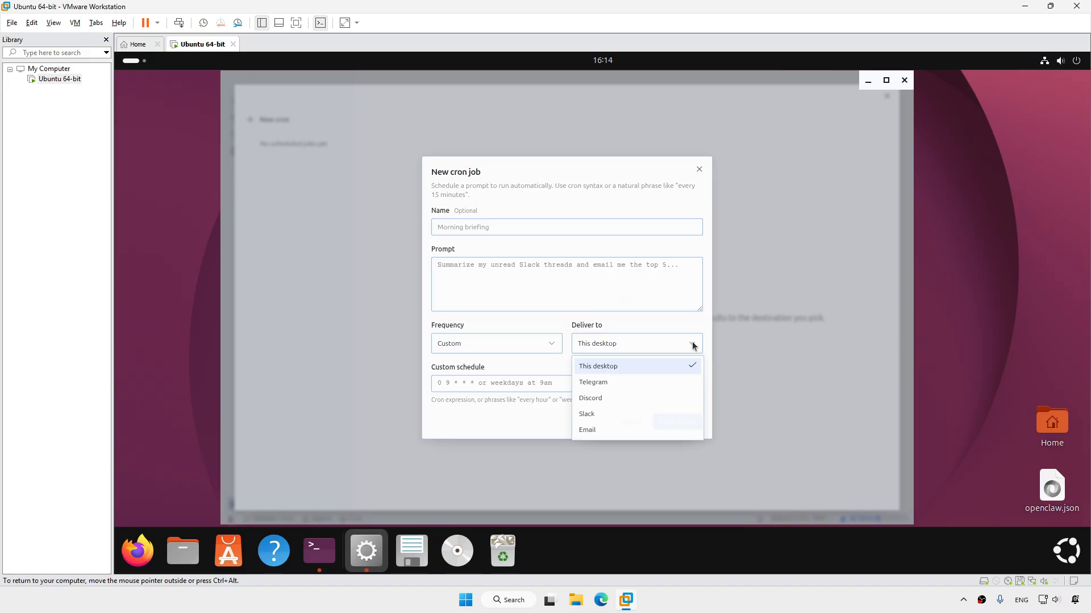
left_click(635, 324)
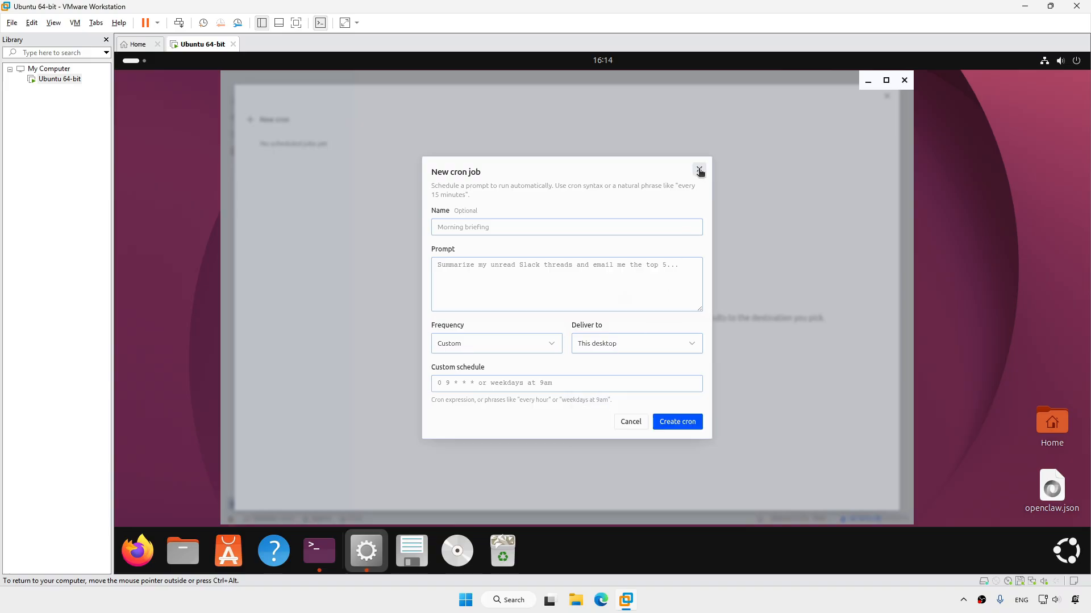
left_click(699, 171)
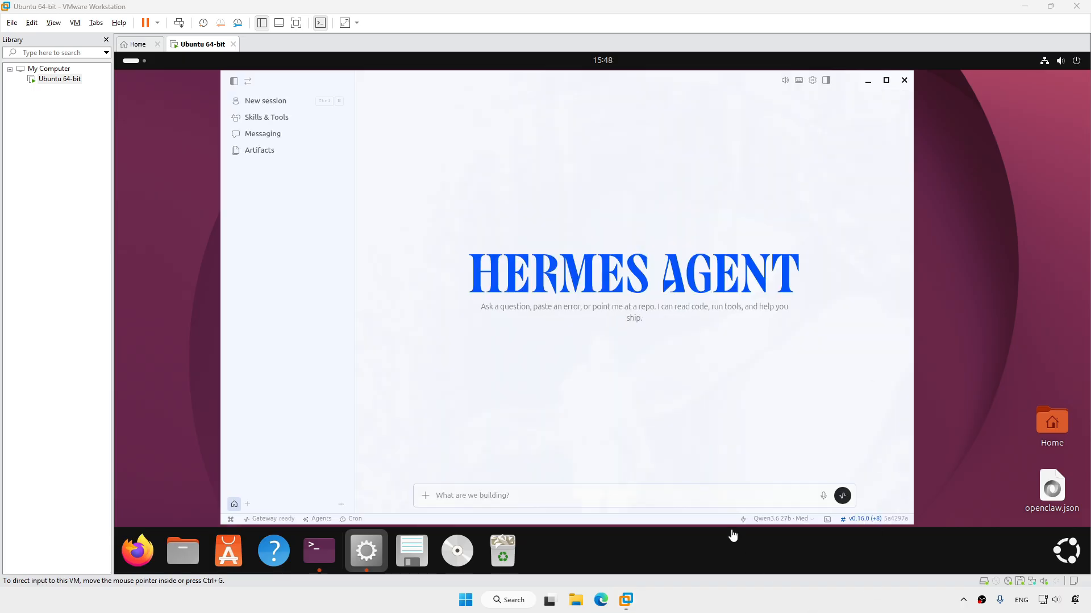
left_click(793, 519)
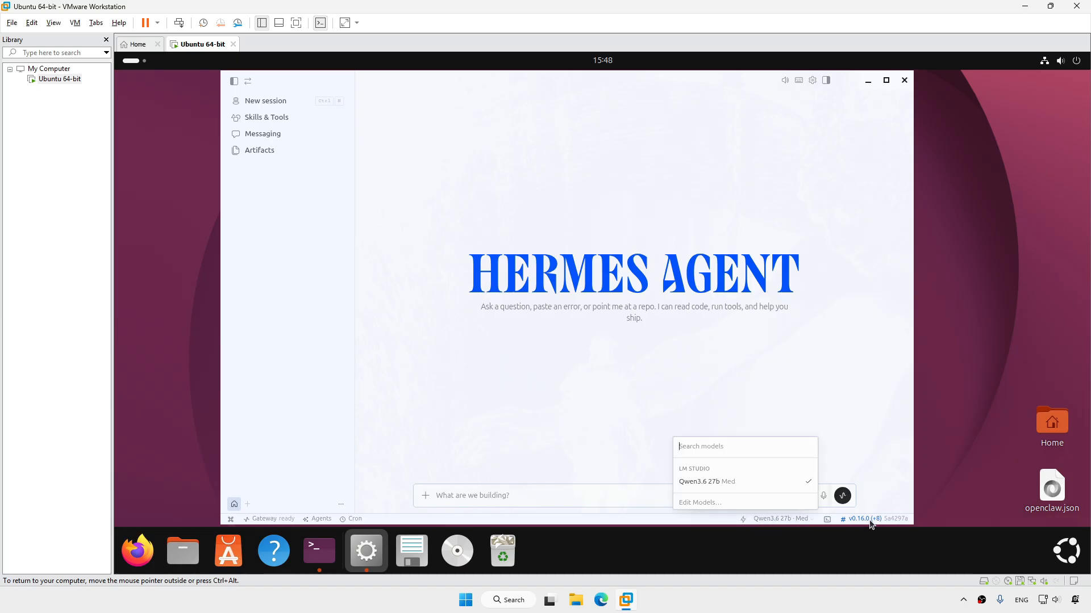
left_click(874, 522)
left_click(873, 521)
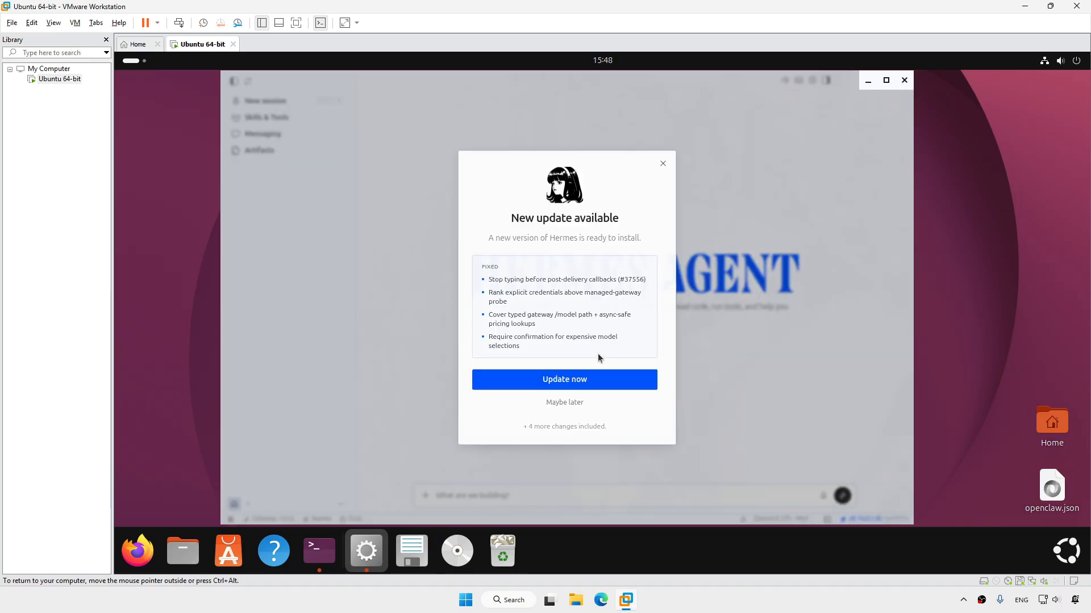
left_click(570, 404)
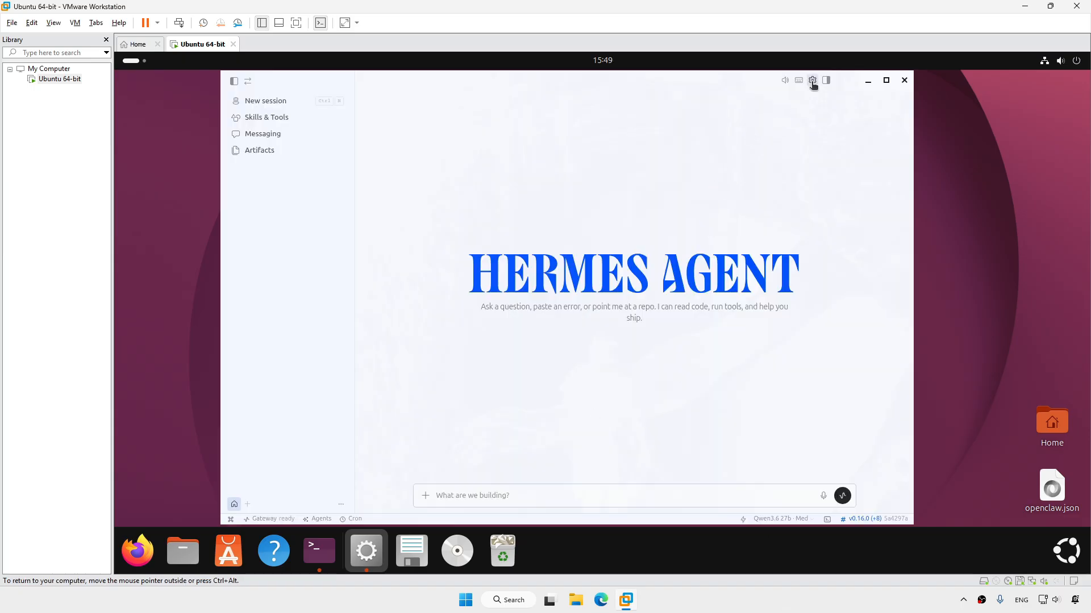
Open Settings and go to the Chat preferences page
left_click(812, 81)
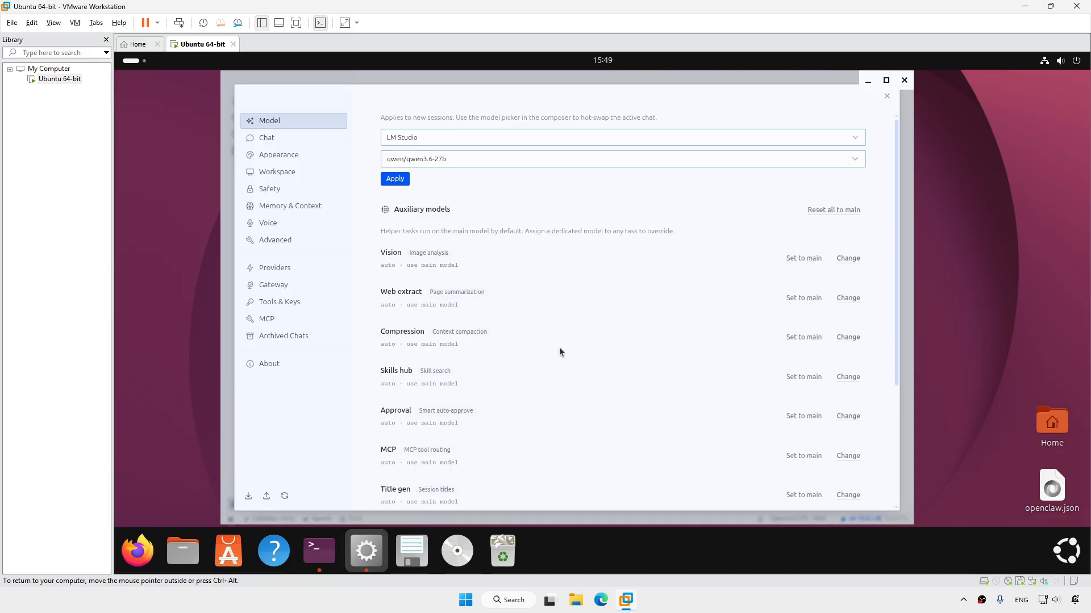
scroll(561, 350, "down", 4)
scroll(575, 358, "up", 4)
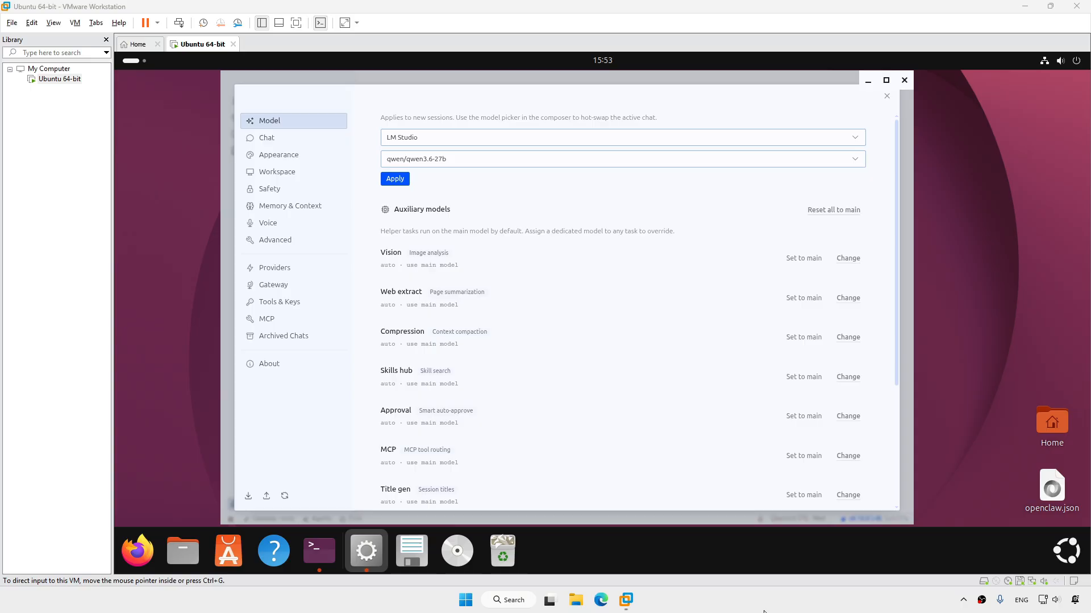
left_click(277, 137)
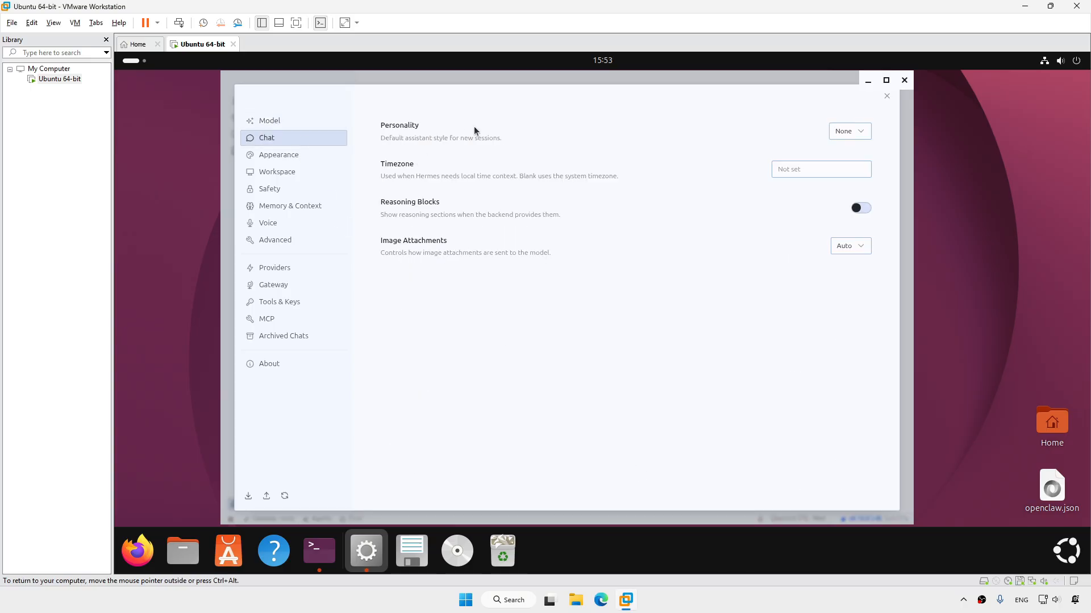
Review the Personality and Image Attachments options, keeping None and Auto
left_click(866, 132)
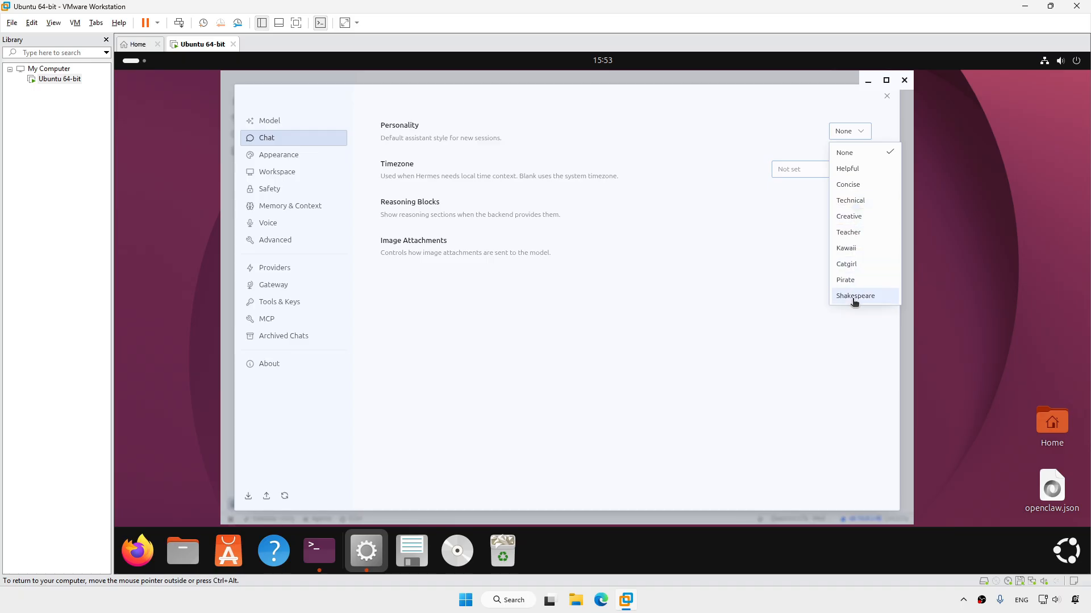
left_click(593, 321)
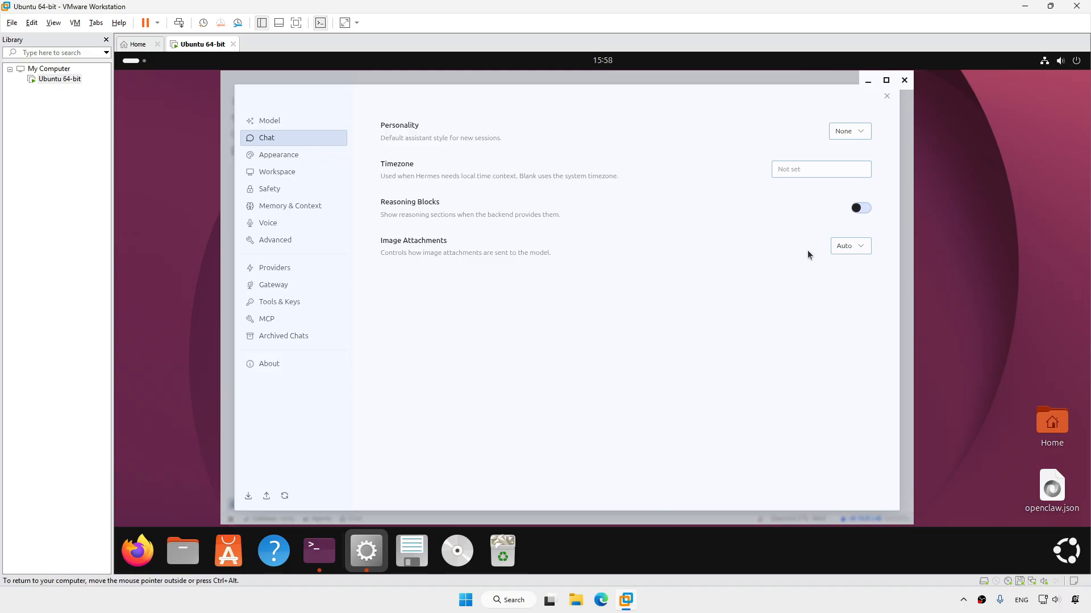
left_click(860, 249)
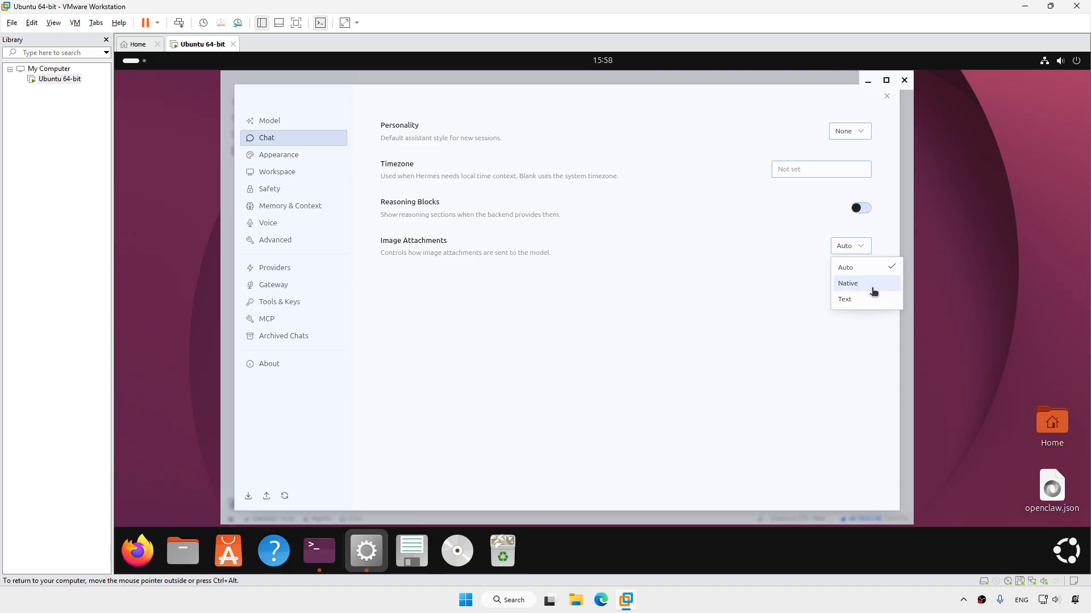
left_click(636, 341)
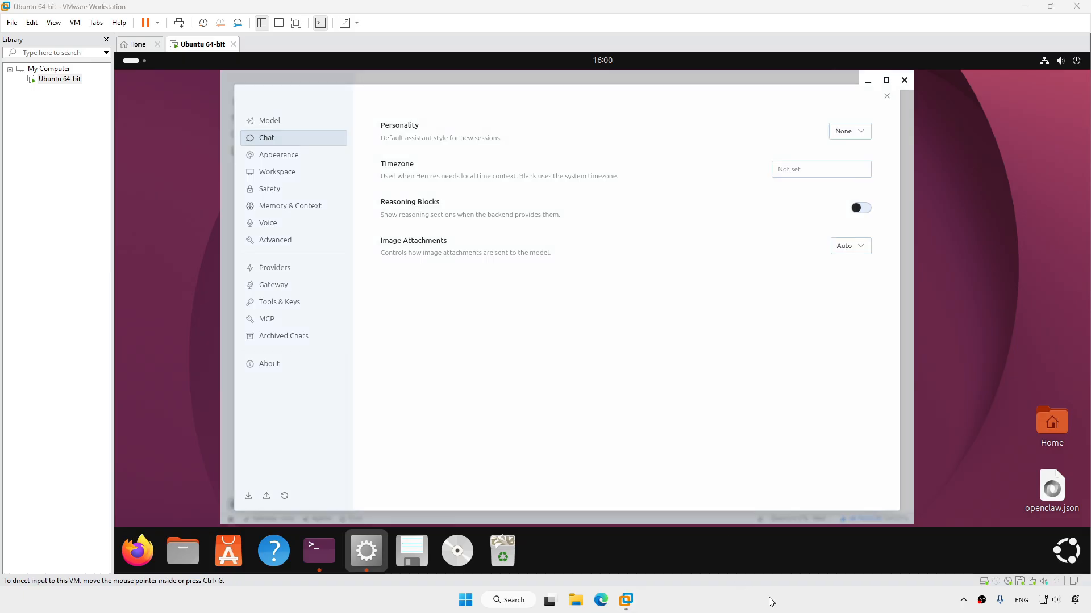
left_click(298, 156)
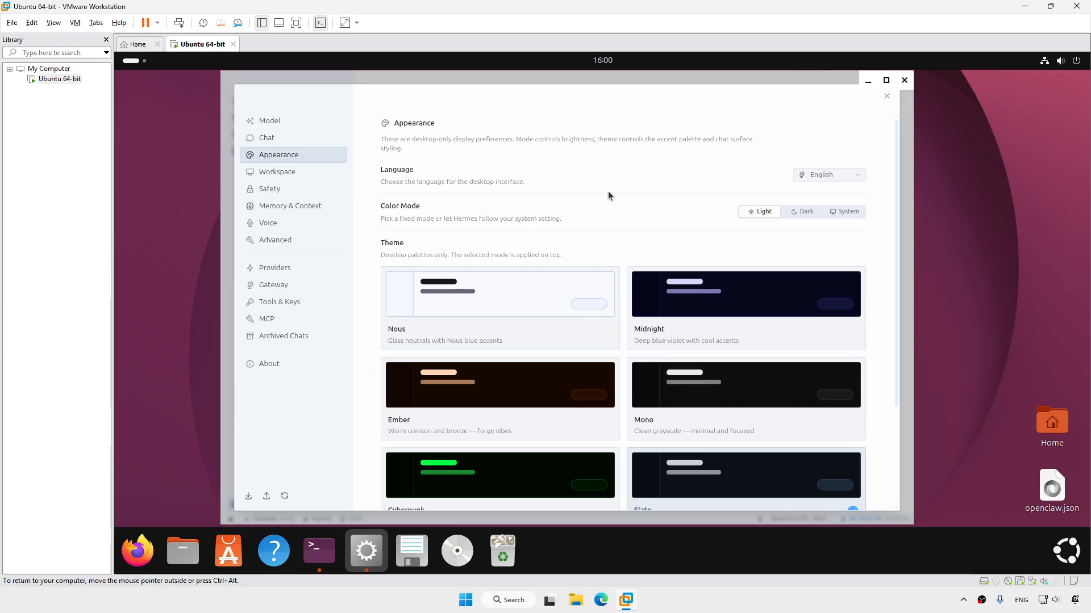
Switch to dark mode and preview the Midnight, Ember, Mono, Cyberpunk and Slate themes
left_click(802, 211)
left_click(733, 310)
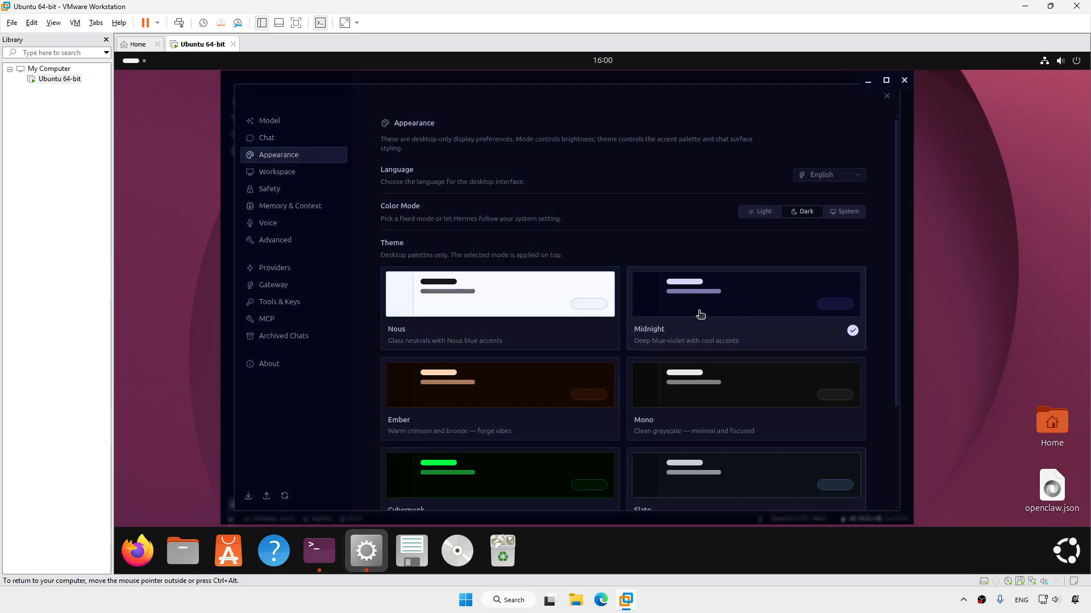
left_click(542, 382)
left_click(685, 411)
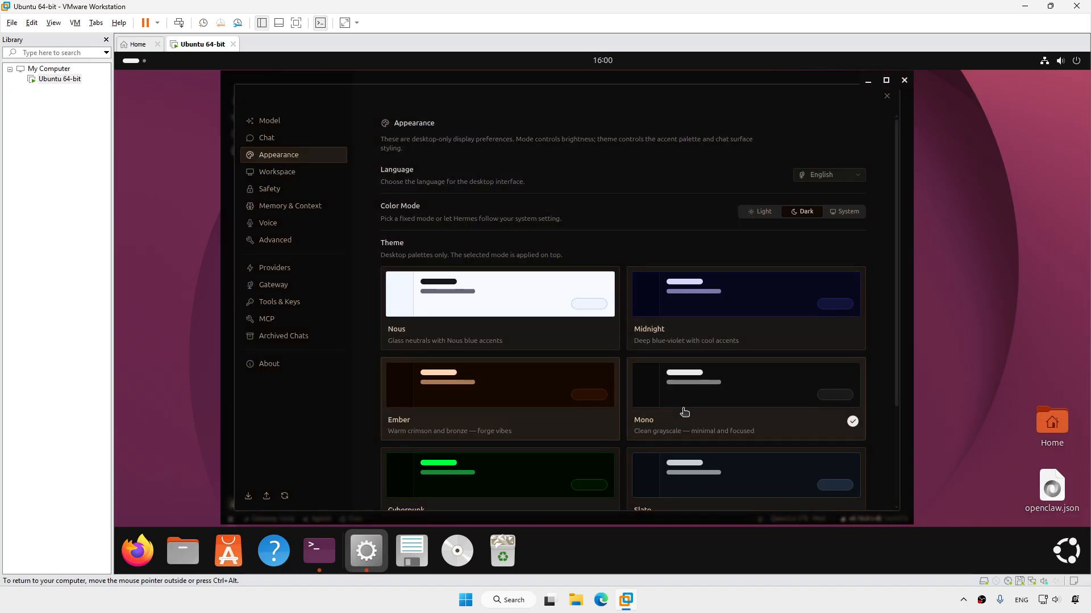
left_click(524, 473)
left_click(728, 475)
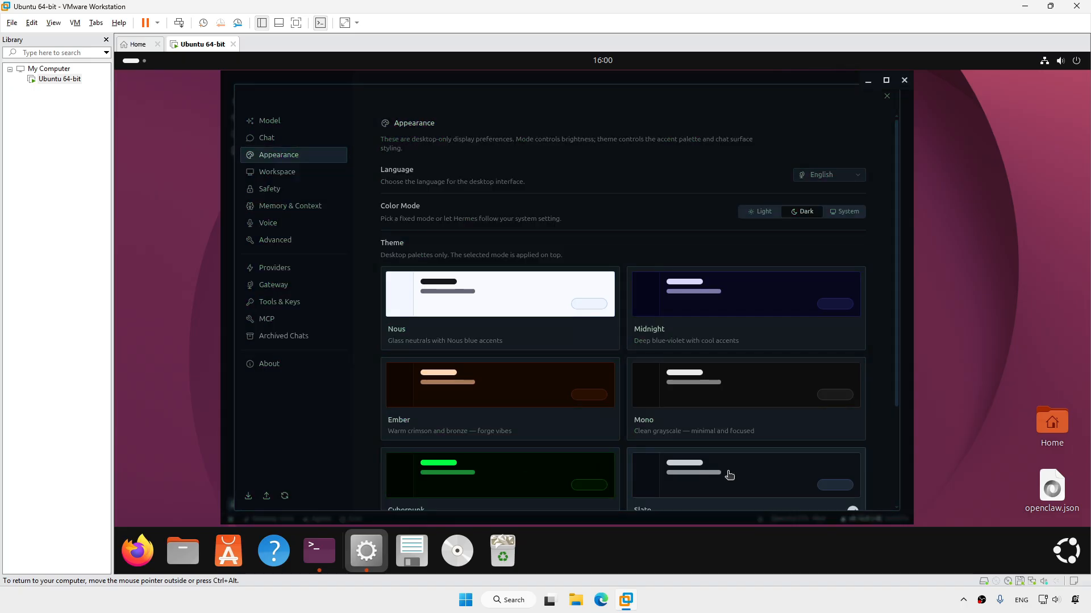
Return to Light mode with the Nous theme and move to Workspace settings
left_click(761, 212)
left_click(505, 297)
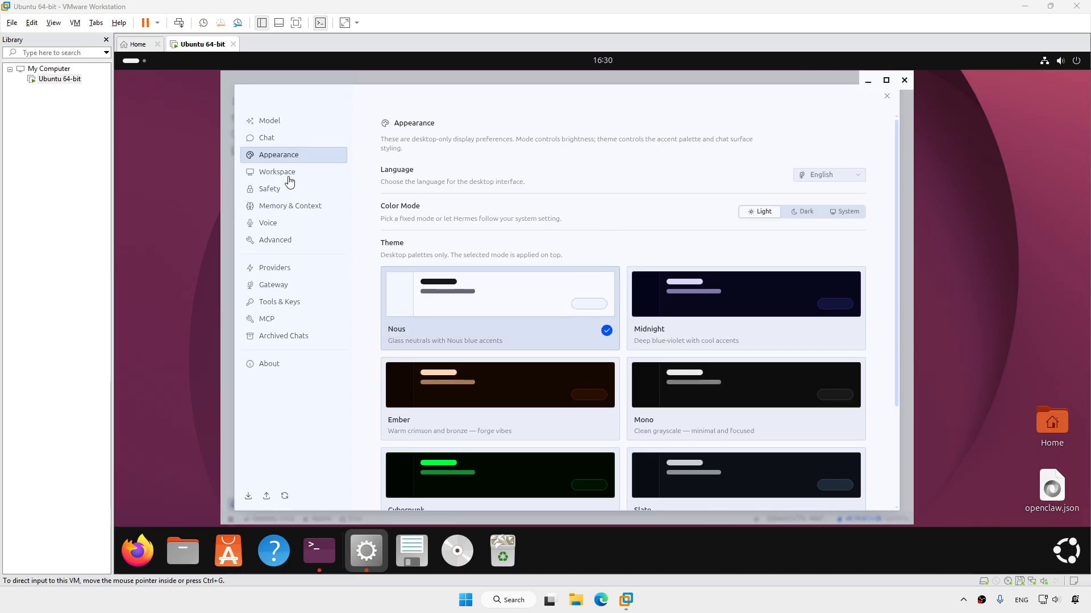
left_click(298, 176)
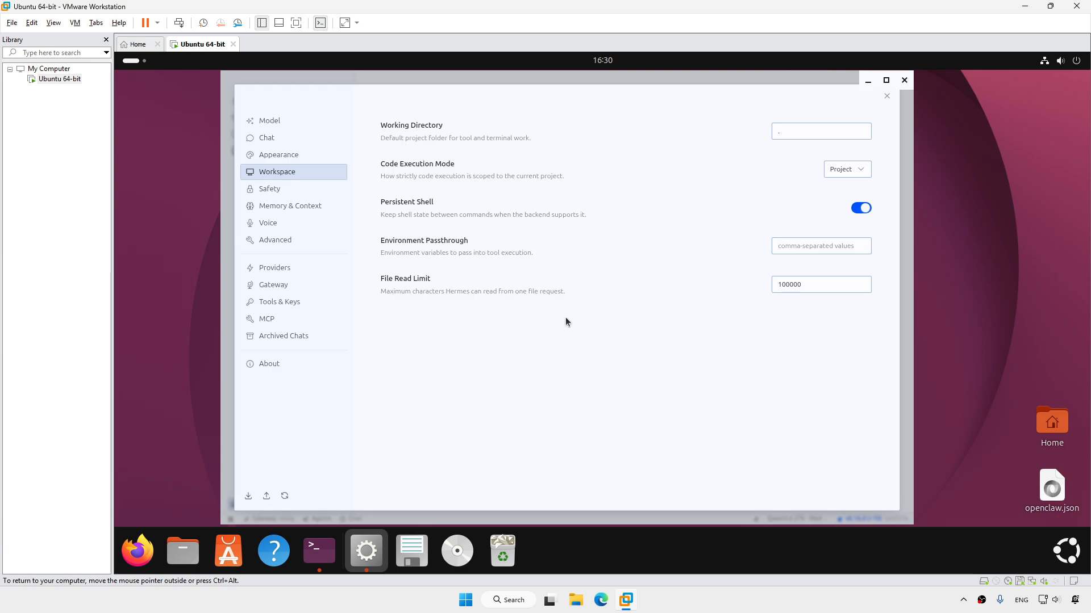
Open Safety settings and review the Approval Mode choices, keeping it on Manual
left_click(289, 192)
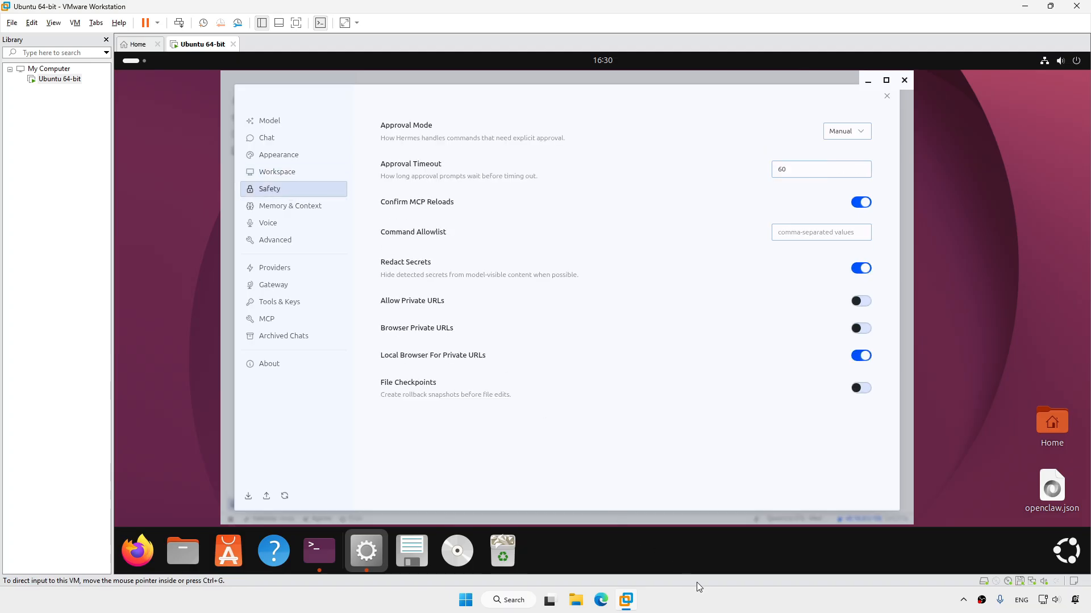
left_click(701, 596)
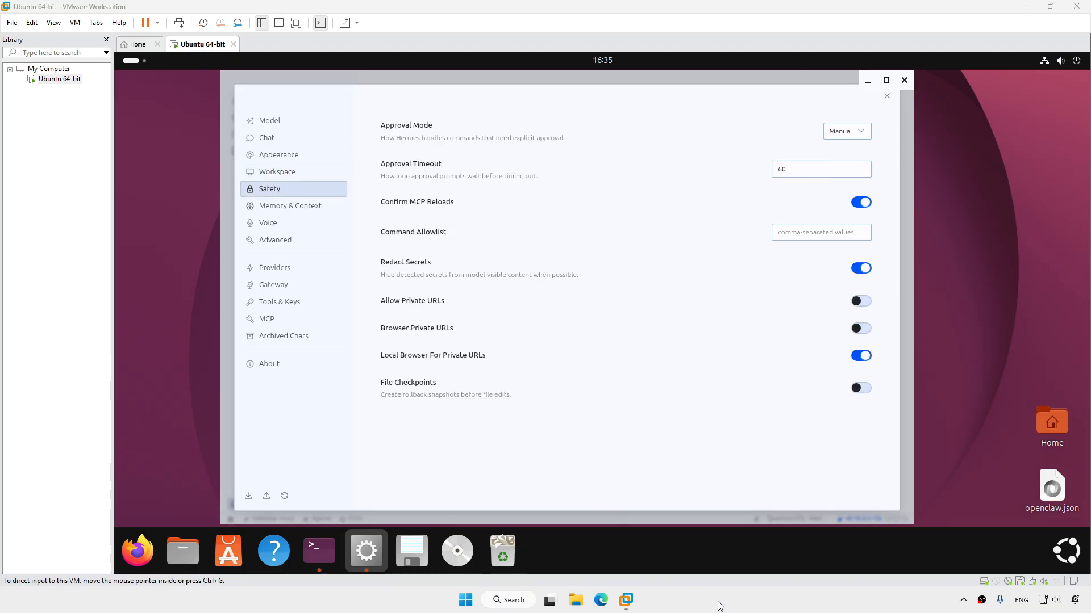
left_click(576, 448)
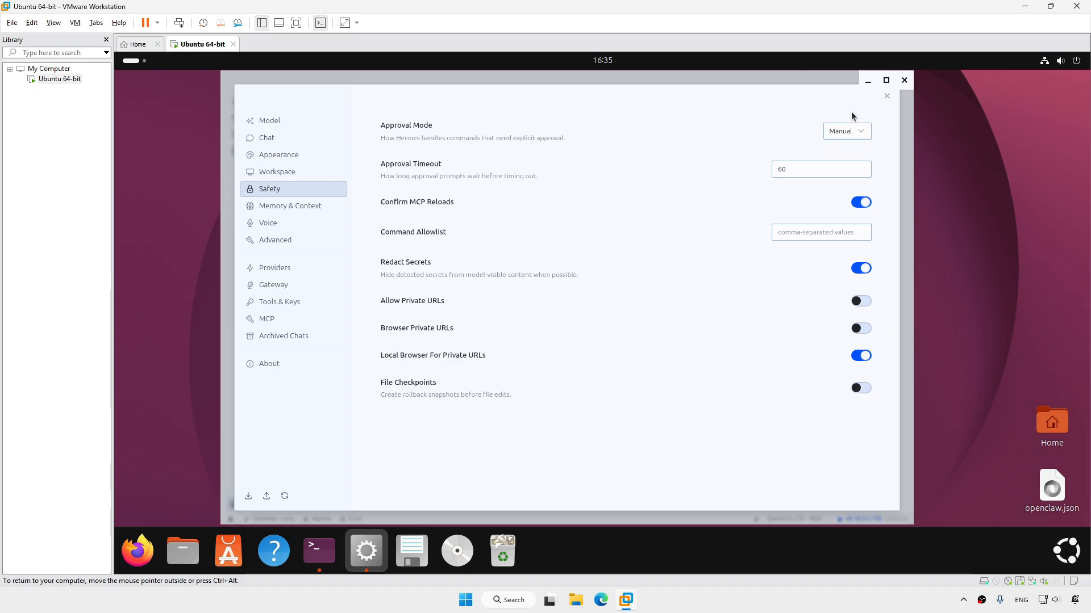
left_click(865, 134)
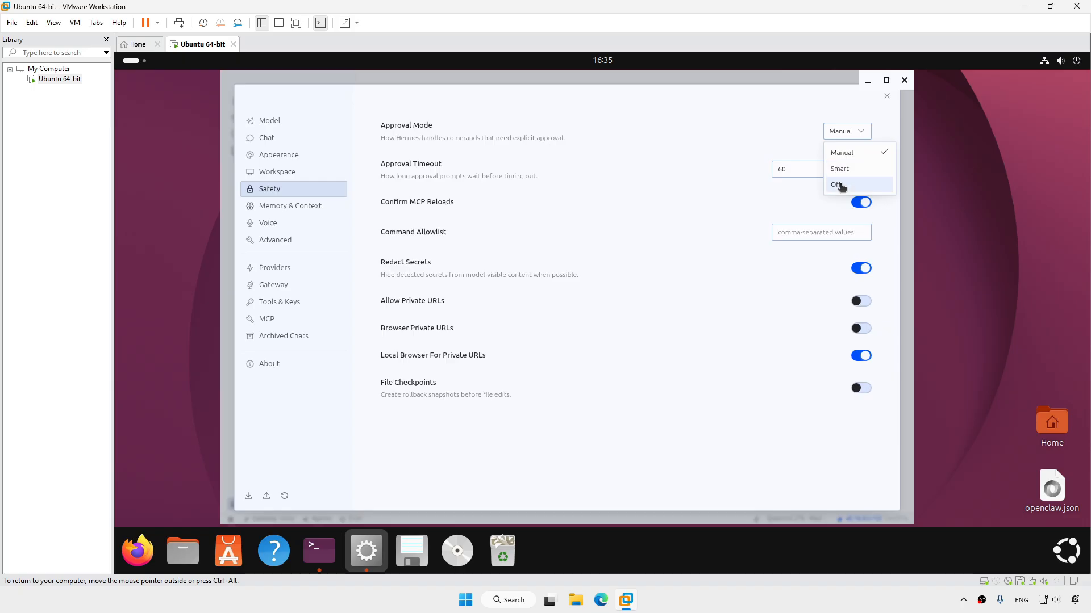
left_click(670, 103)
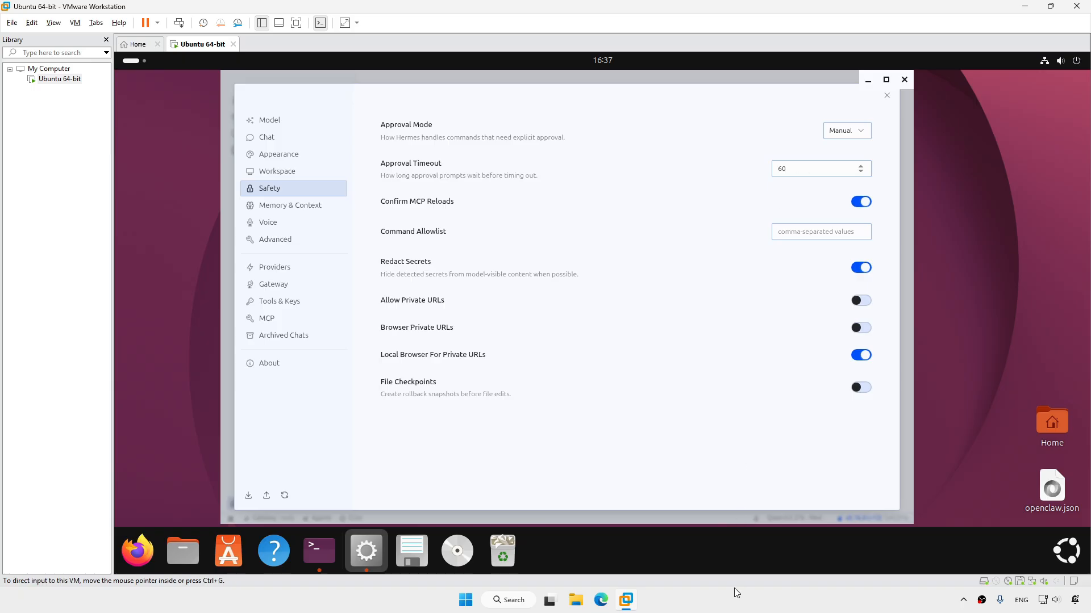
left_click(733, 602)
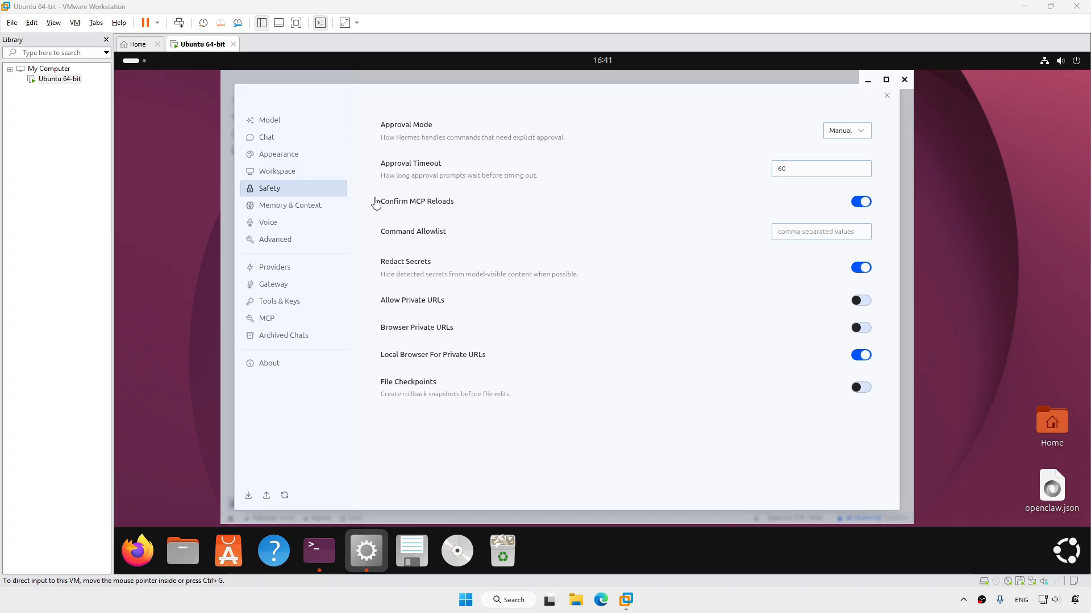
left_click(316, 208)
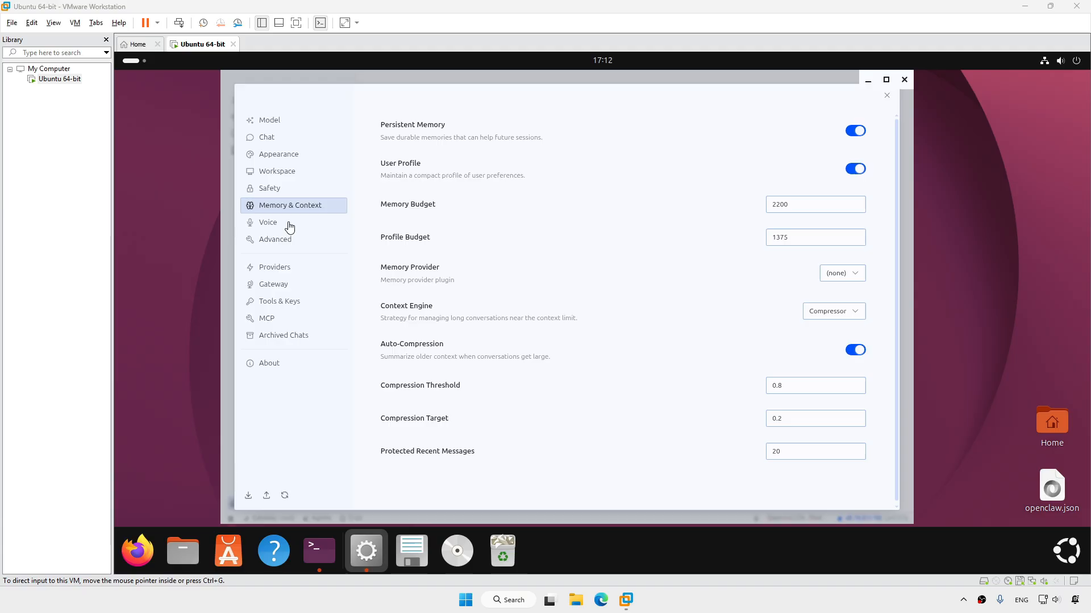
Leave Memory & Context unchanged and go to the Voice settings page
left_click(285, 223)
Browse Advanced, Providers (expanding Other providers) and Gateway settings, ending on Tools & Keys
left_click(284, 239)
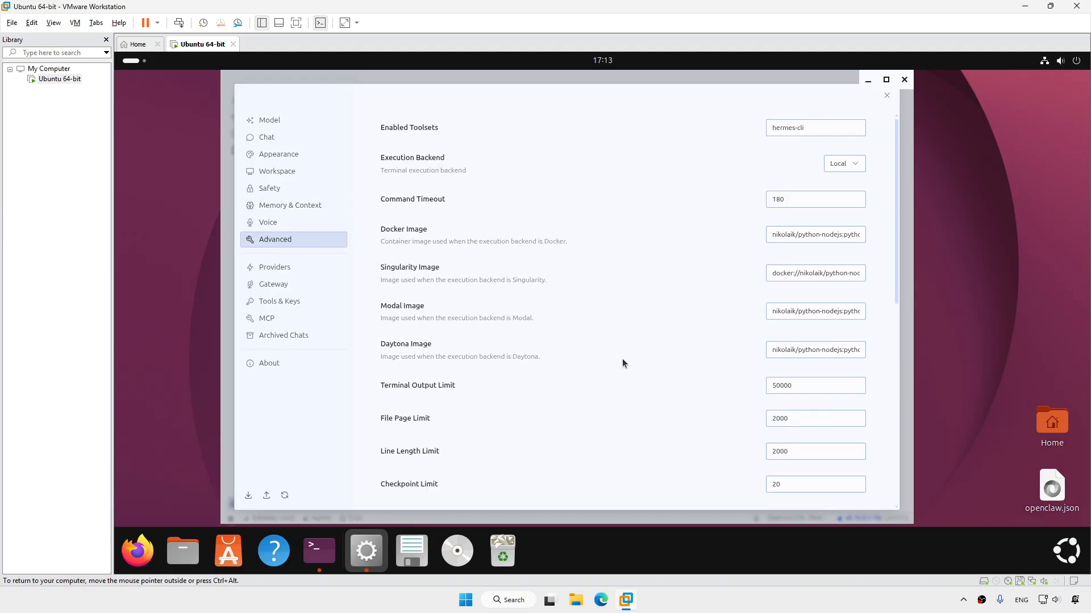
left_click(717, 606)
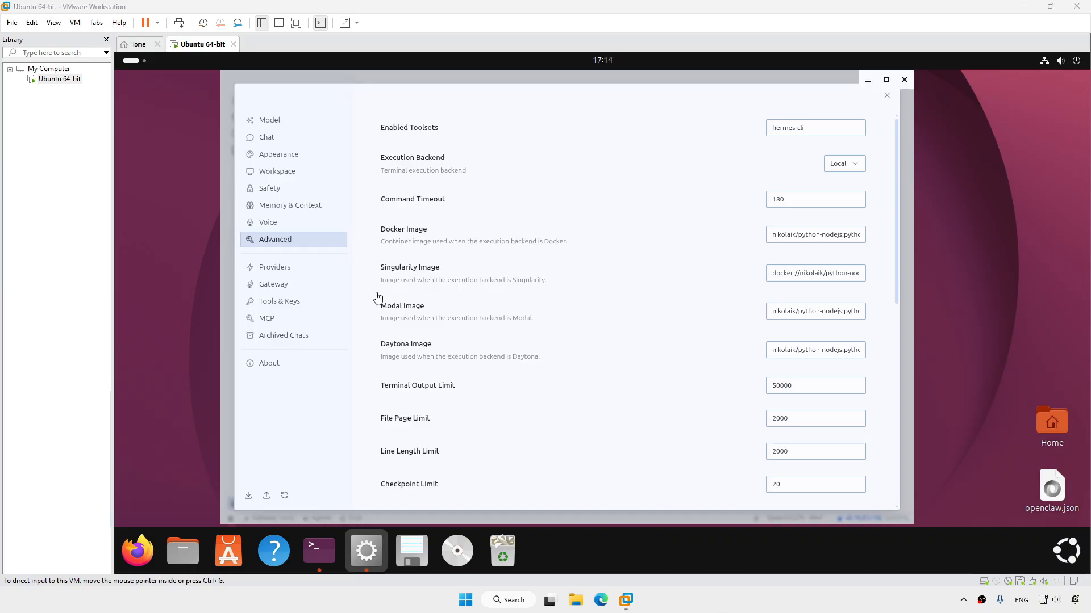
left_click(280, 268)
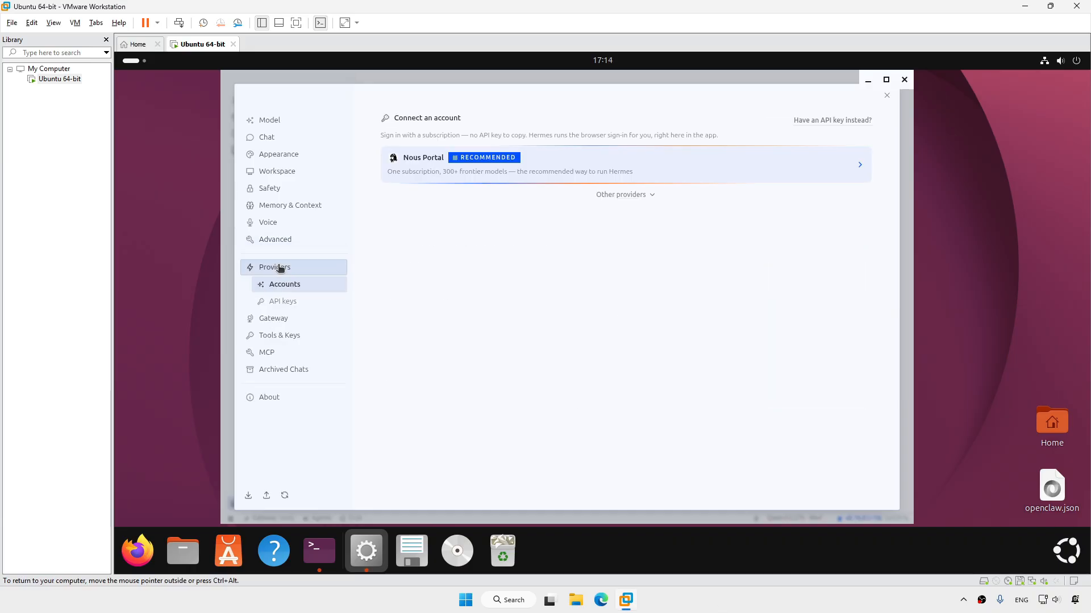
left_click(625, 195)
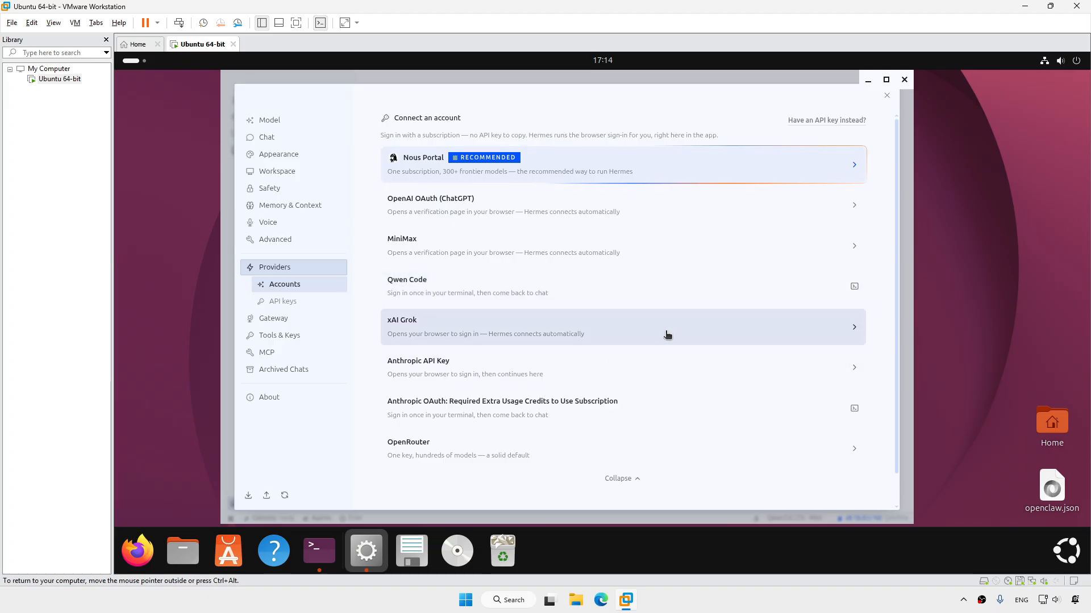
left_click(274, 321)
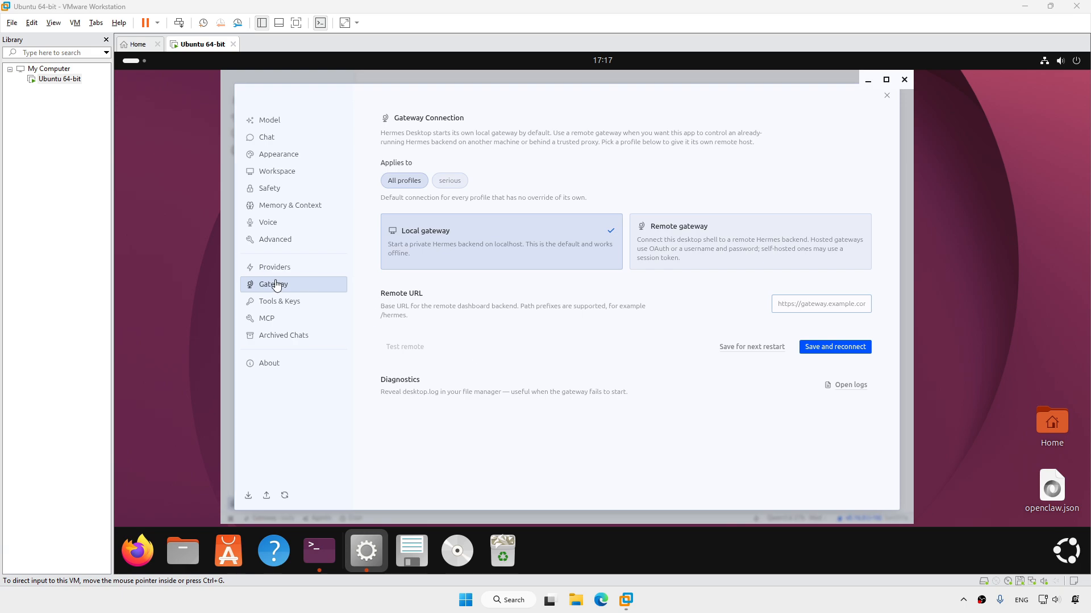
left_click(305, 286)
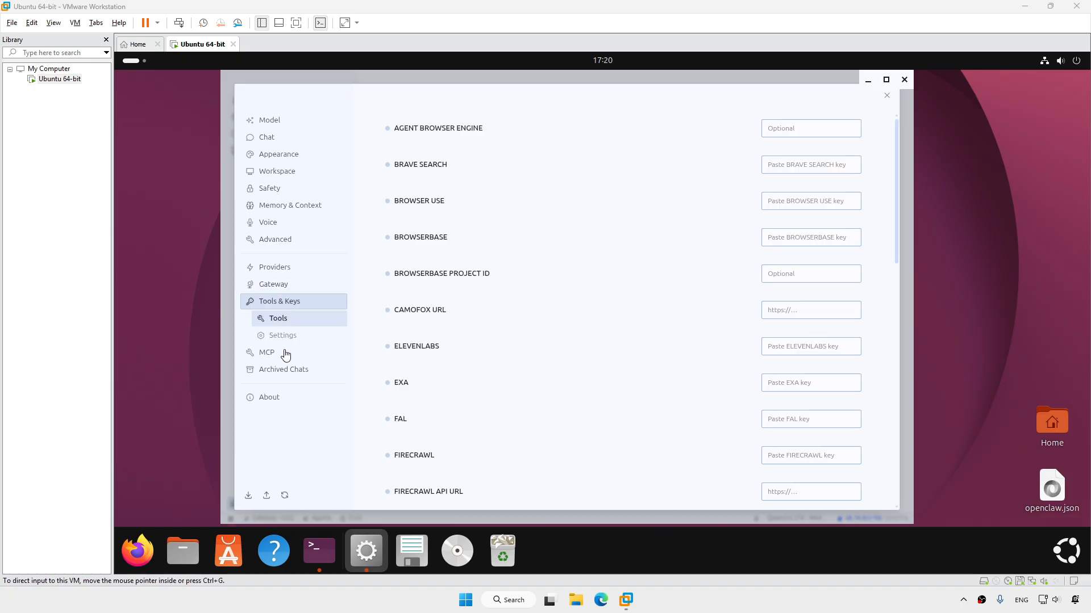
View the MCP and empty Archived Chats pages, then close Settings to the home screen
left_click(271, 354)
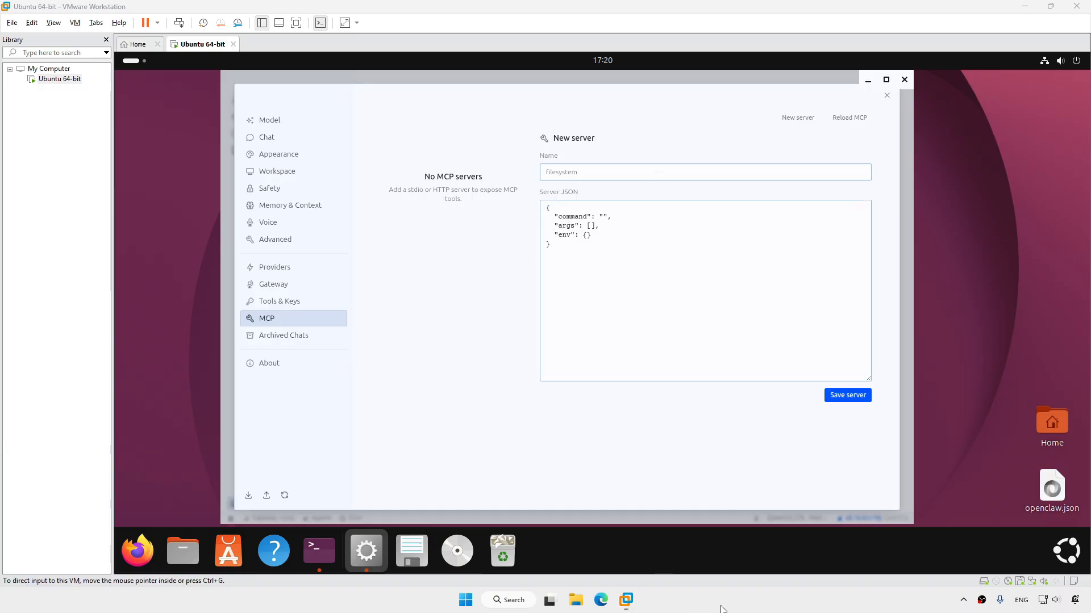
left_click(304, 338)
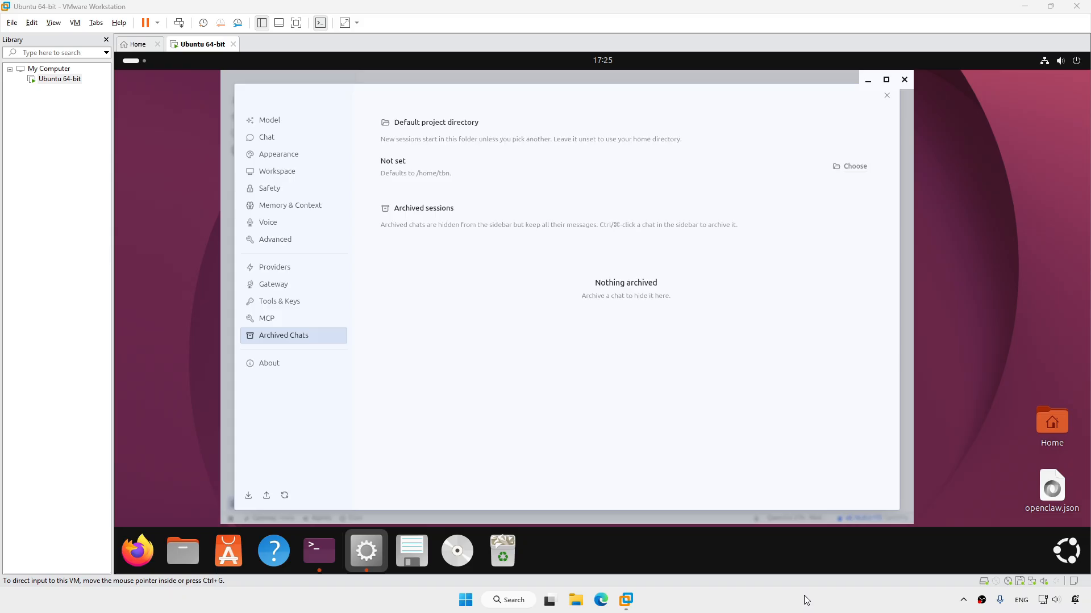
left_click(887, 96)
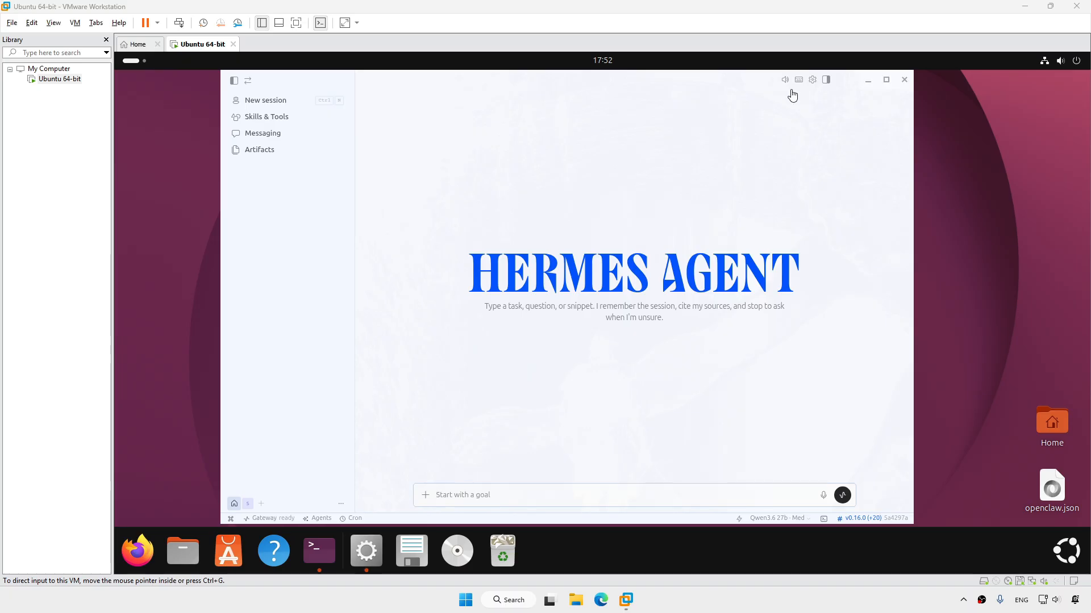
Minimize Hermes, launch Firefox and log in to Discord with the account e-mail and password
left_click(867, 81)
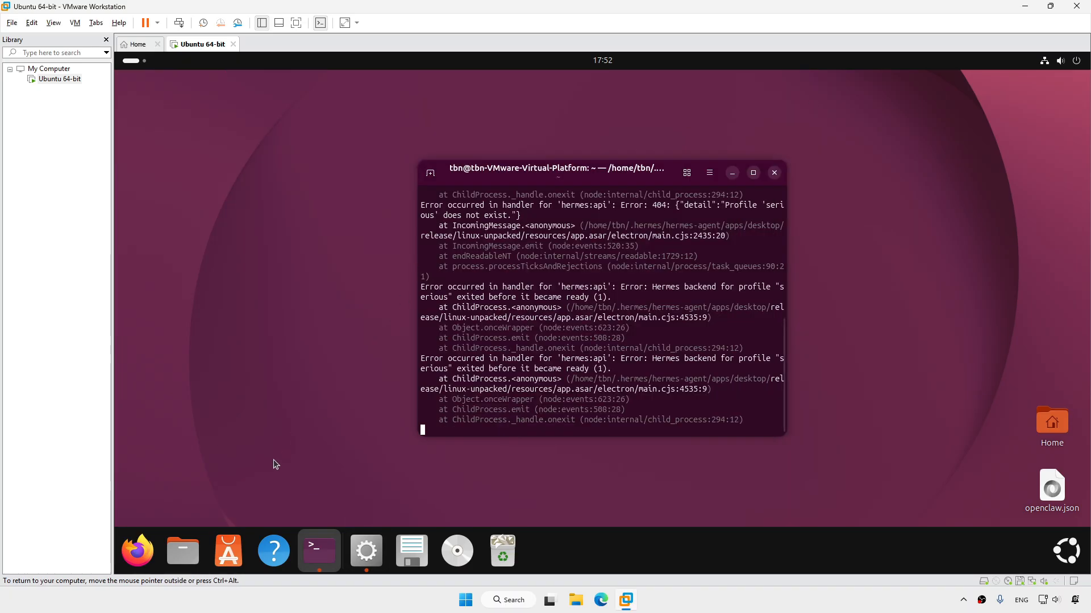
left_click(138, 551)
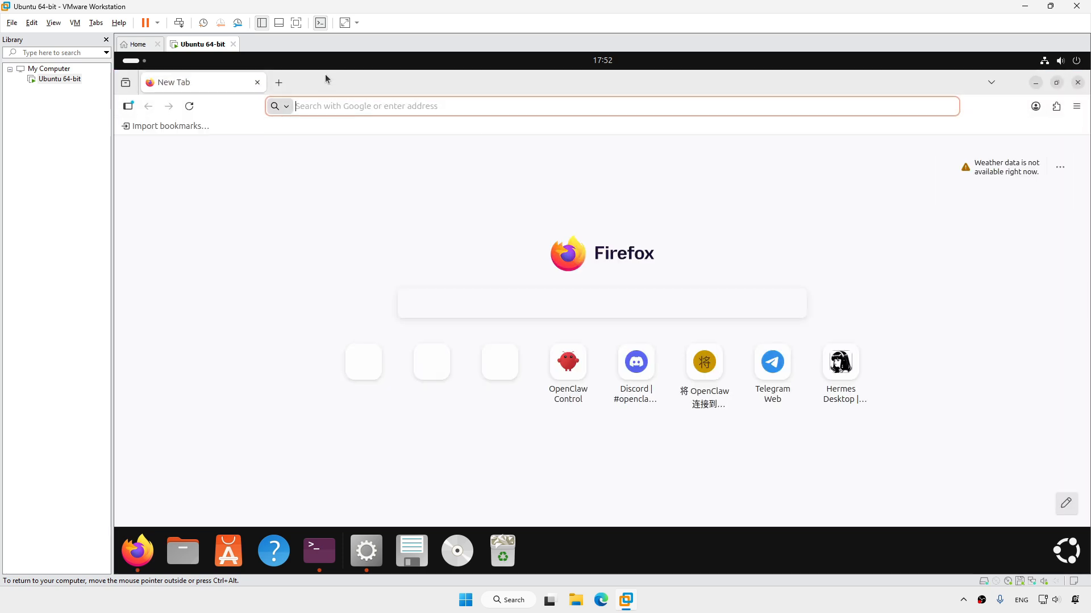
left_click(368, 105)
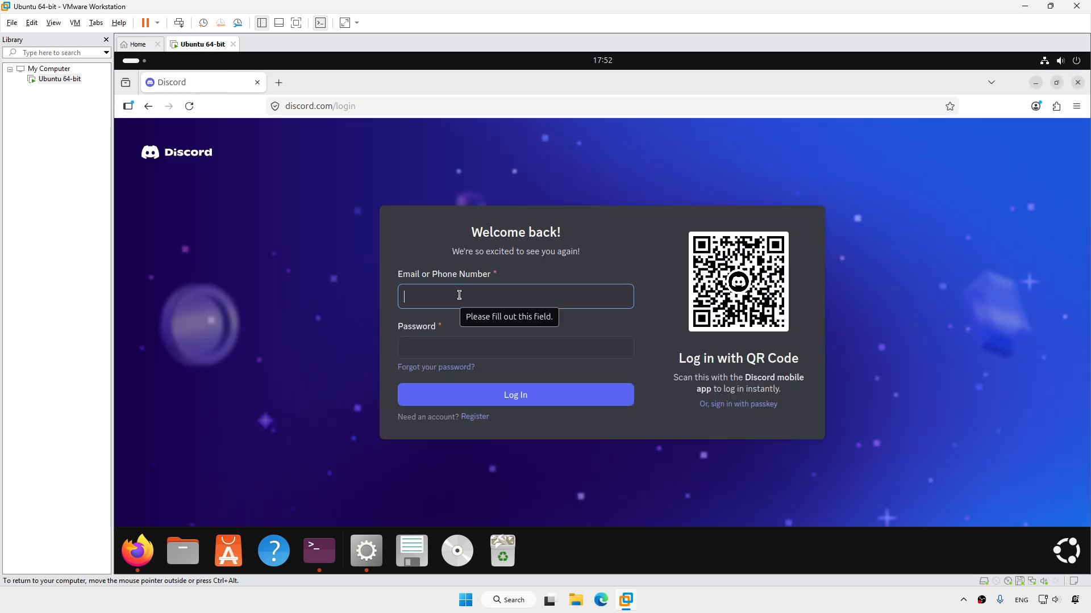
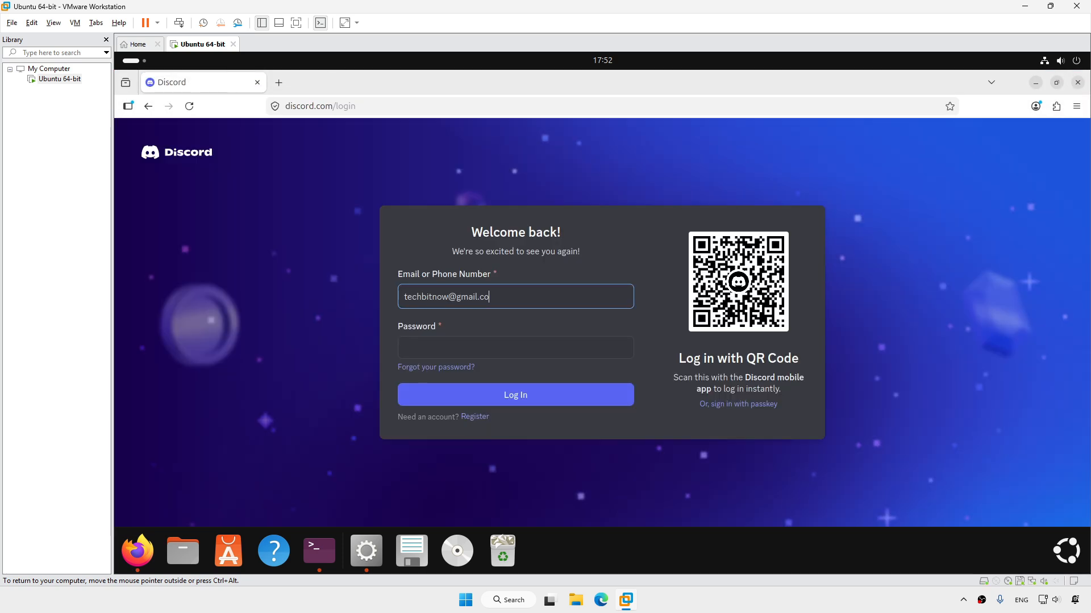
key("Tab")
type("••••••••••")
left_click(506, 396)
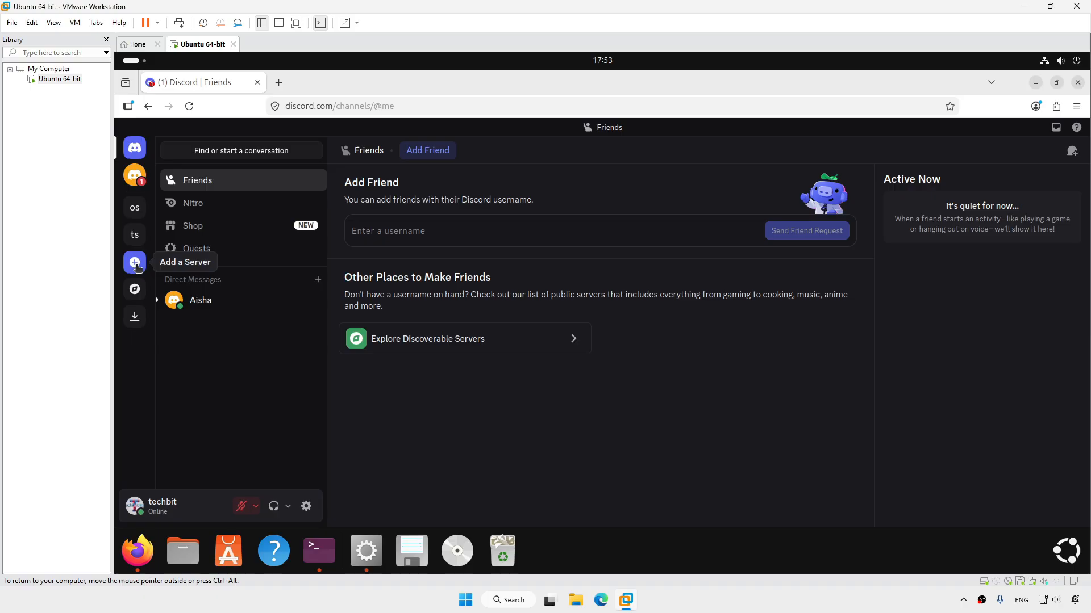
Create a new 'For me and my friends' Discord server named 'Hermes Agent'
left_click(135, 262)
left_click(584, 255)
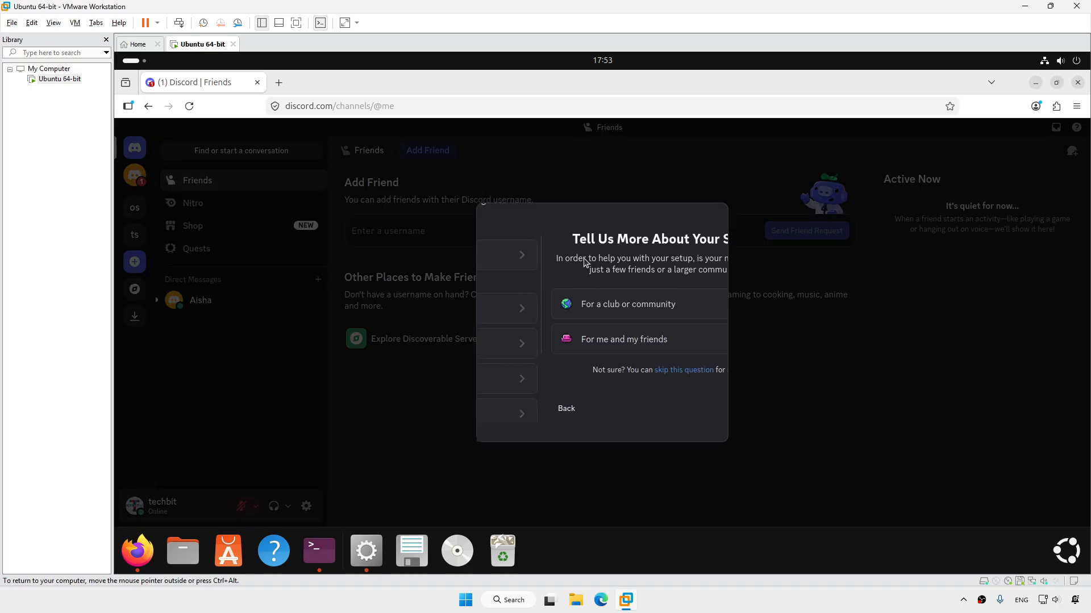
left_click(574, 344)
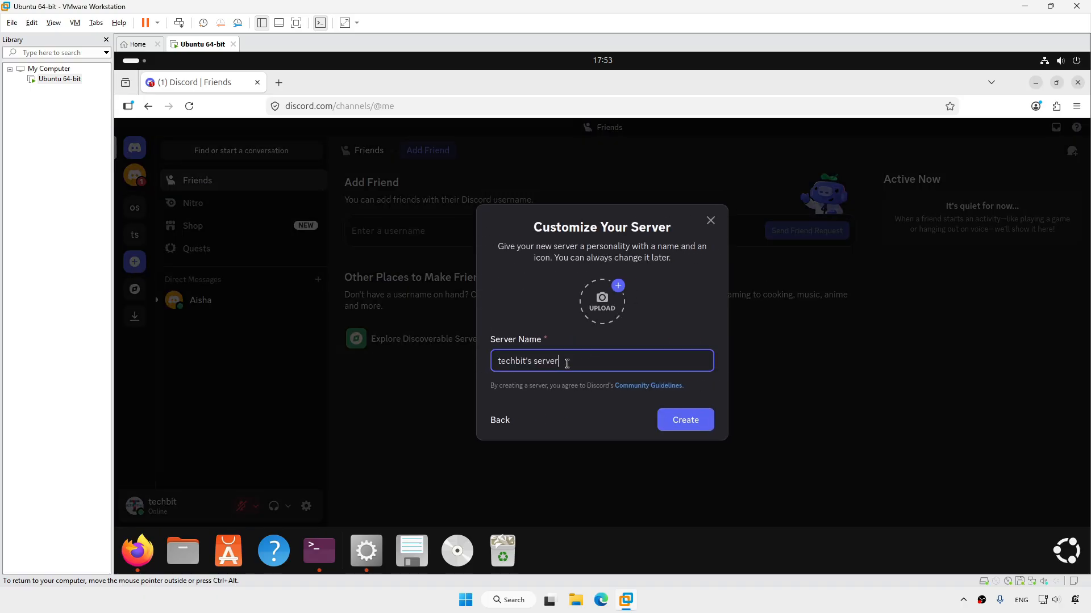
left_click_drag(568, 362, 467, 361)
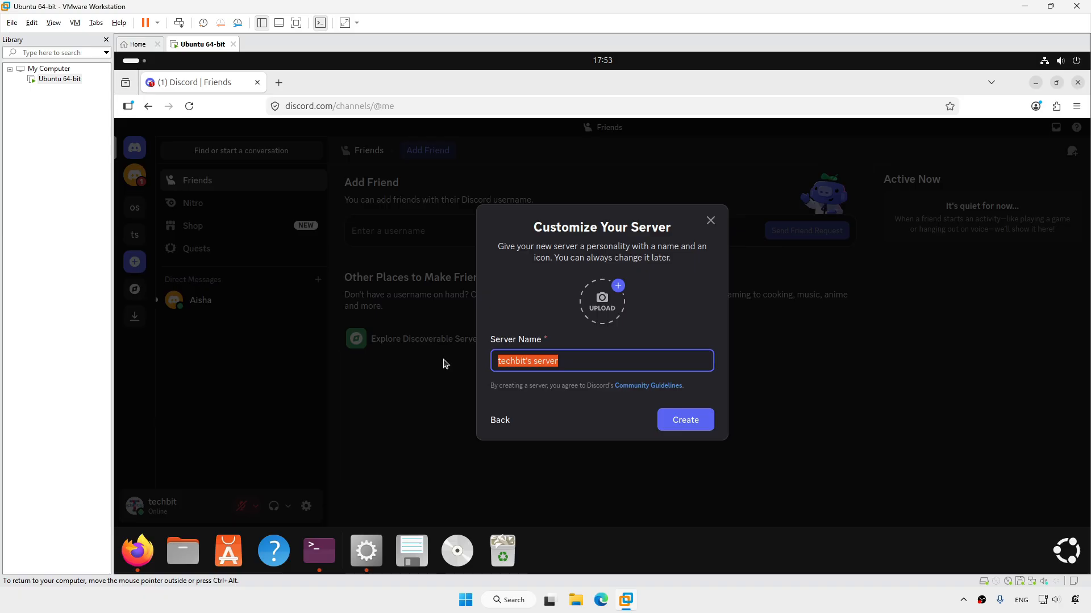
type("Hermes ")
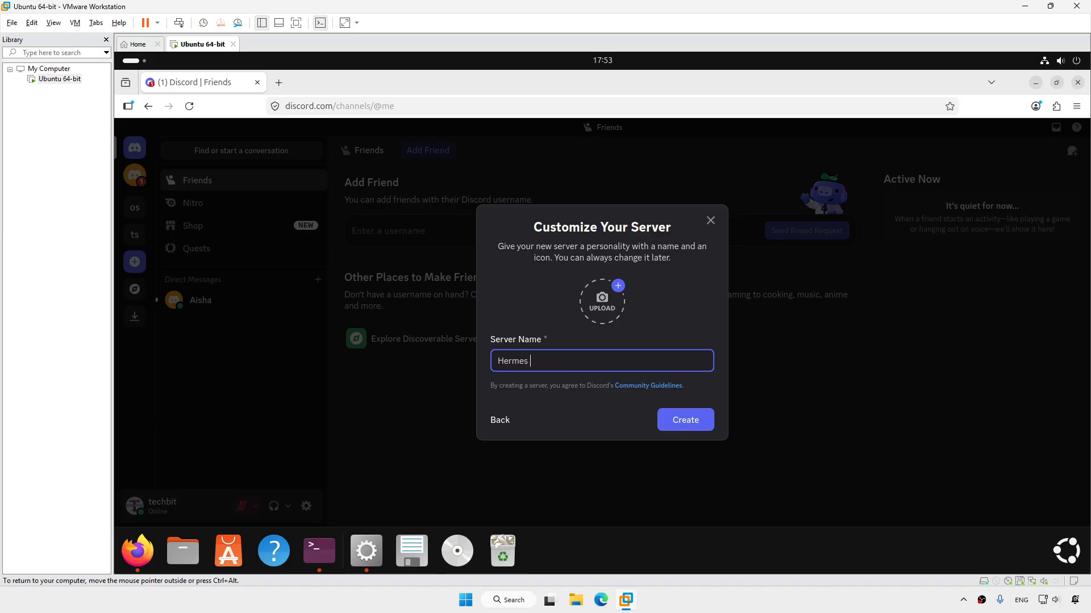
type("Agent")
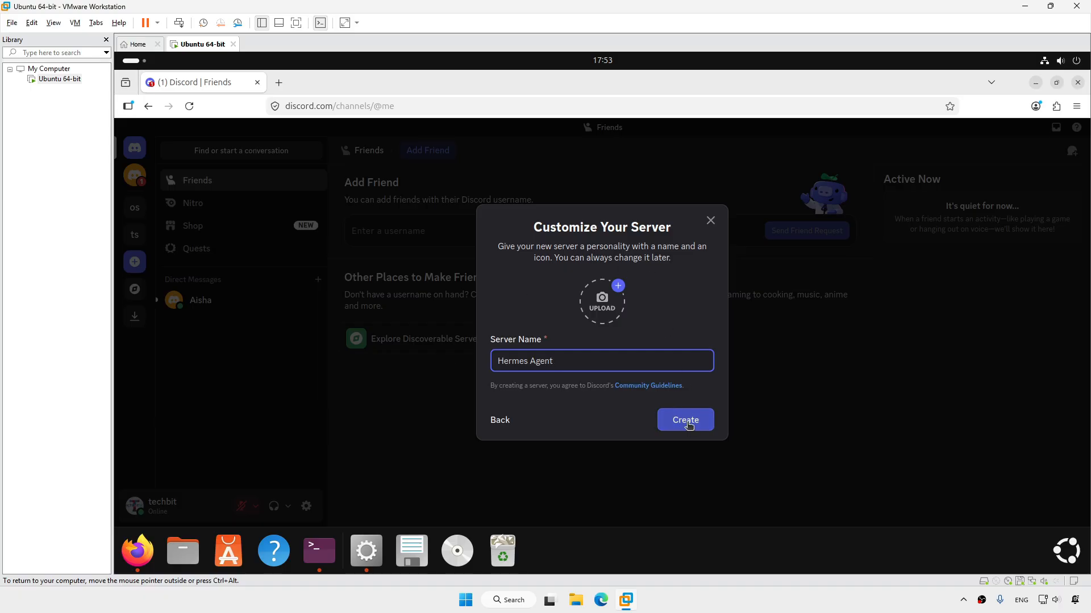
left_click(663, 429)
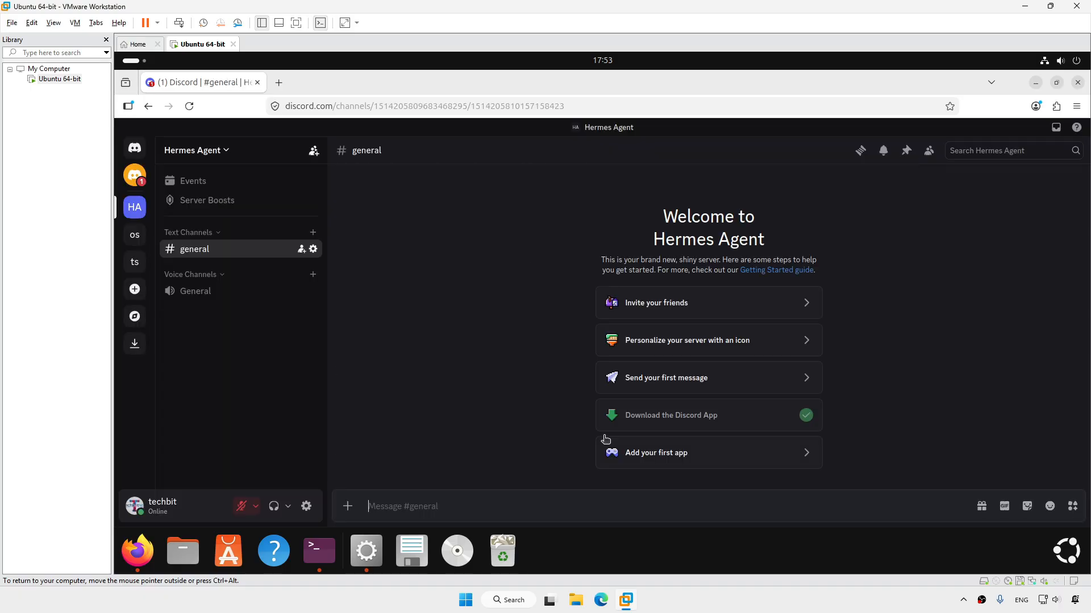
left_click(278, 82)
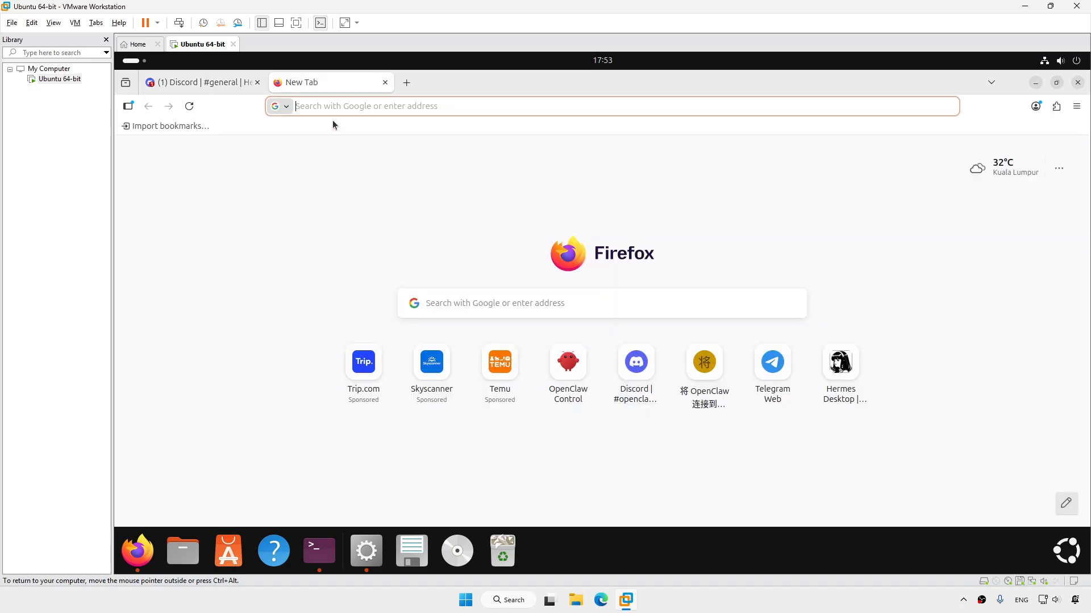
In the Discord Developer Portal, create the 'Hermes Sasha' application and save its settings
type("disc")
type("ord port")
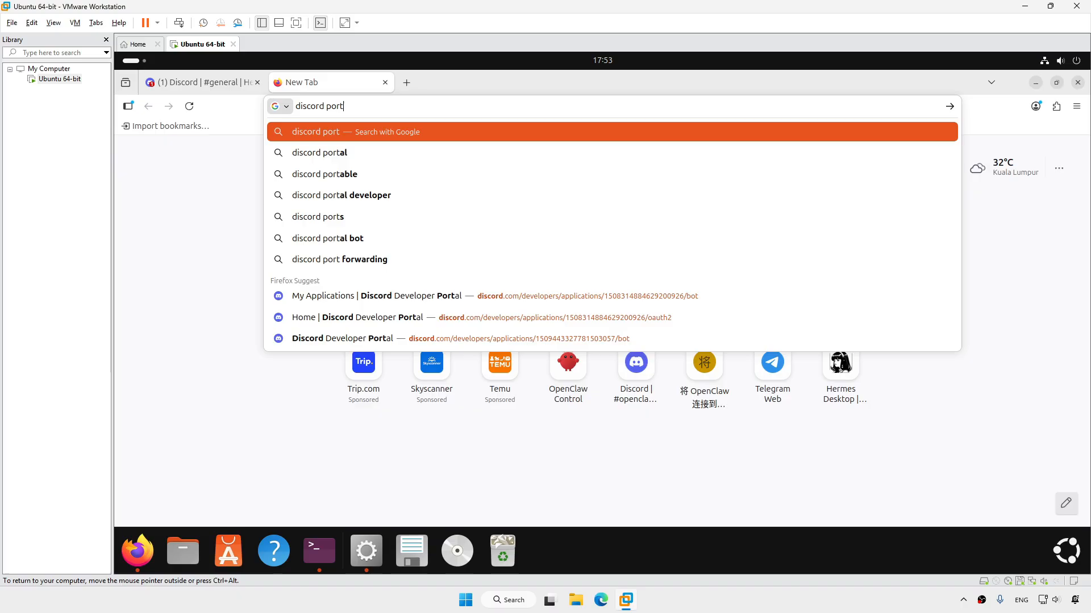
left_click(383, 300)
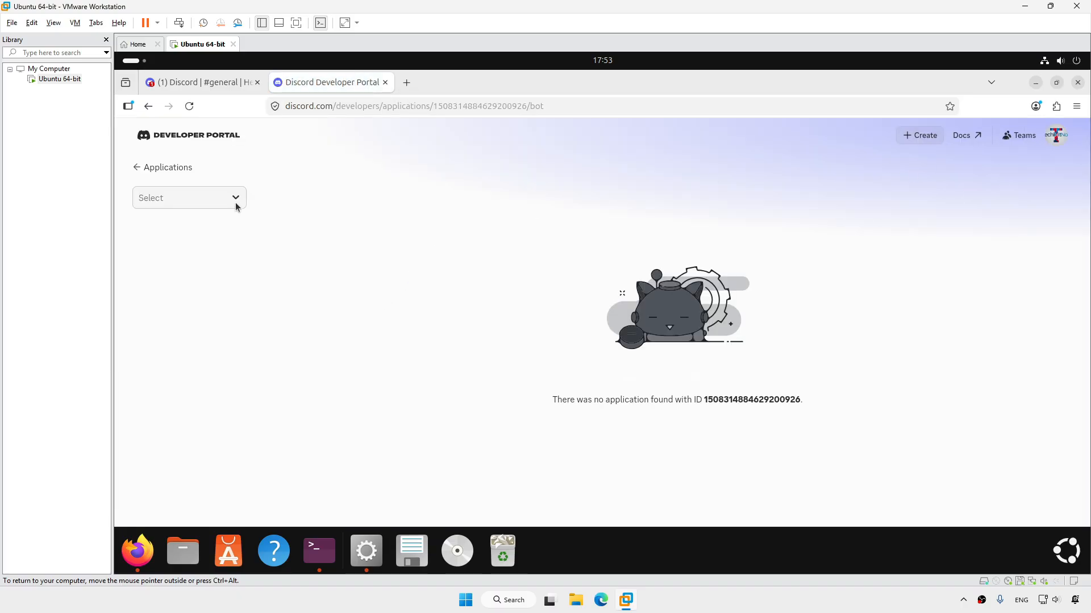
left_click(155, 167)
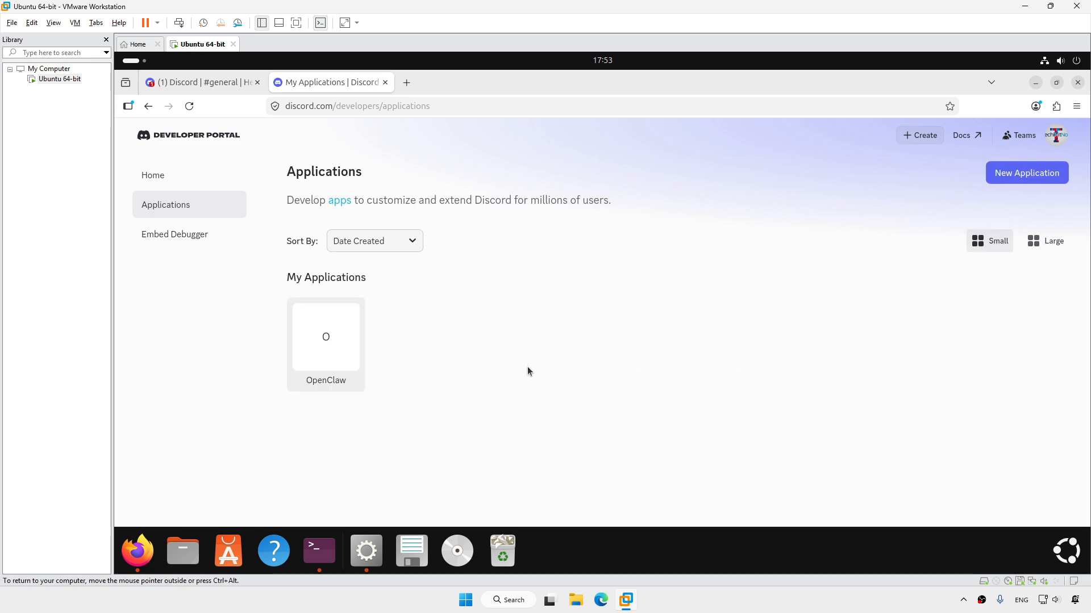
left_click(1027, 173)
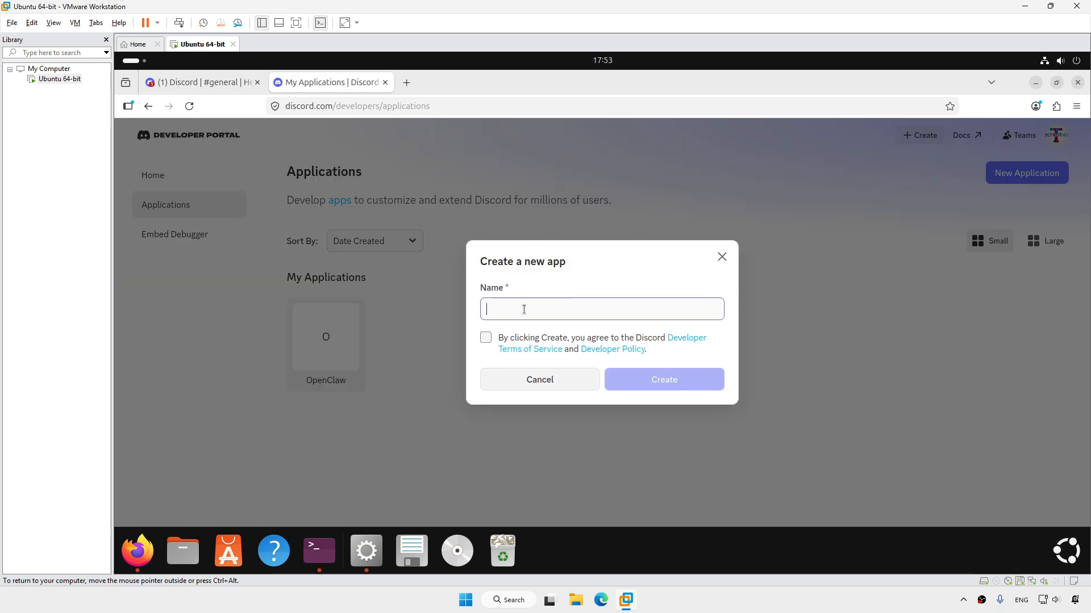
type("Hermes Sasha")
left_click(486, 338)
left_click(664, 380)
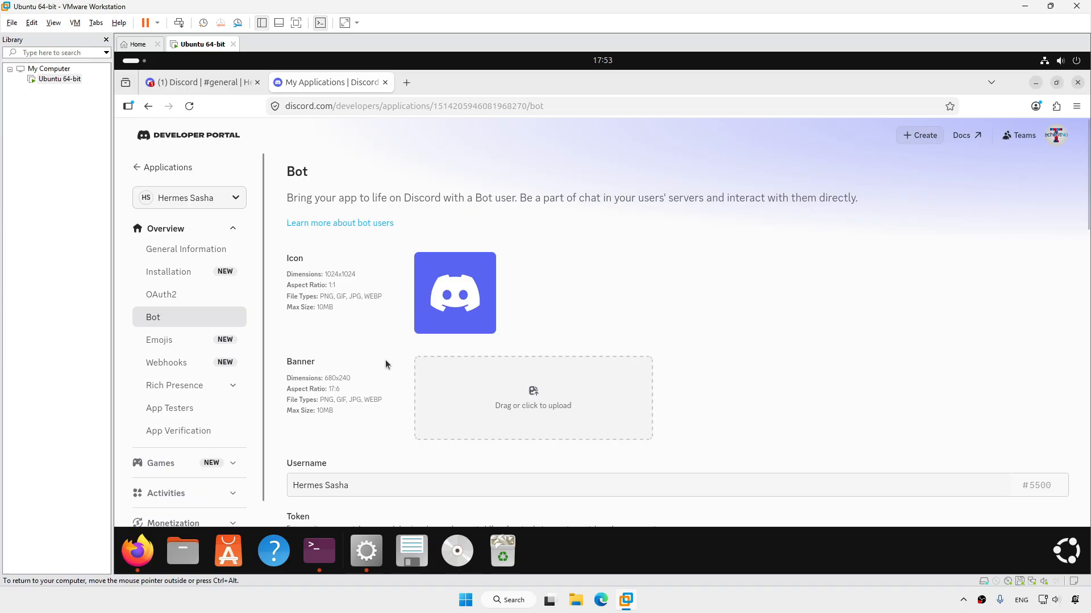
scroll(676, 341, "down", 10)
left_click(906, 484)
In the OAuth2 URL generator, select Manage Server, Manage Roles and Manage Channels permissions
left_click(161, 294)
left_click(315, 350)
scroll(623, 369, "down", 5)
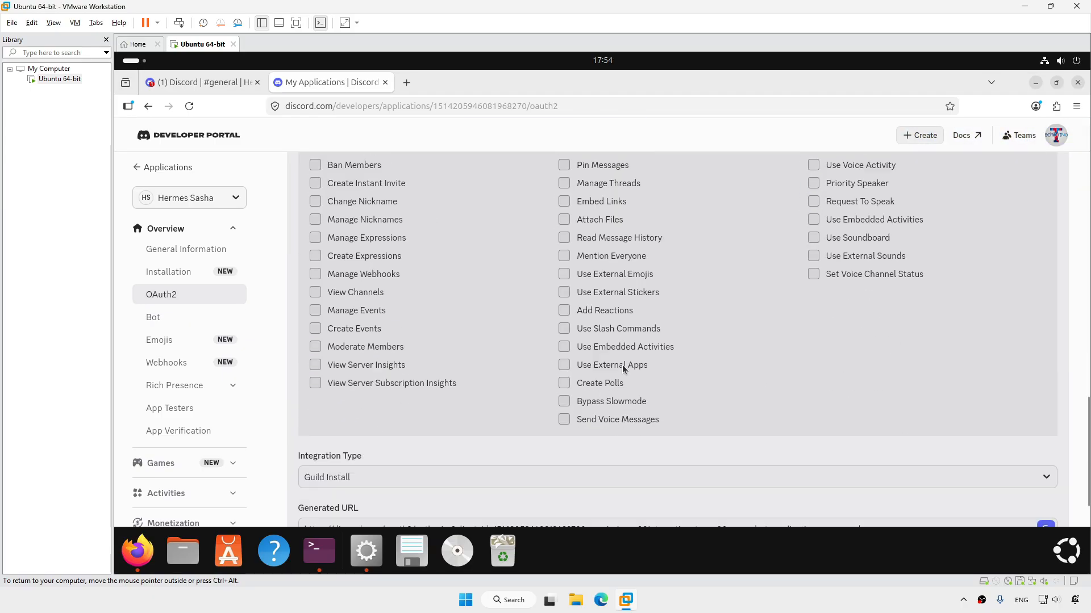
scroll(623, 368, "up", 4)
scroll(520, 346, "down", 3)
scroll(476, 352, "up", 2)
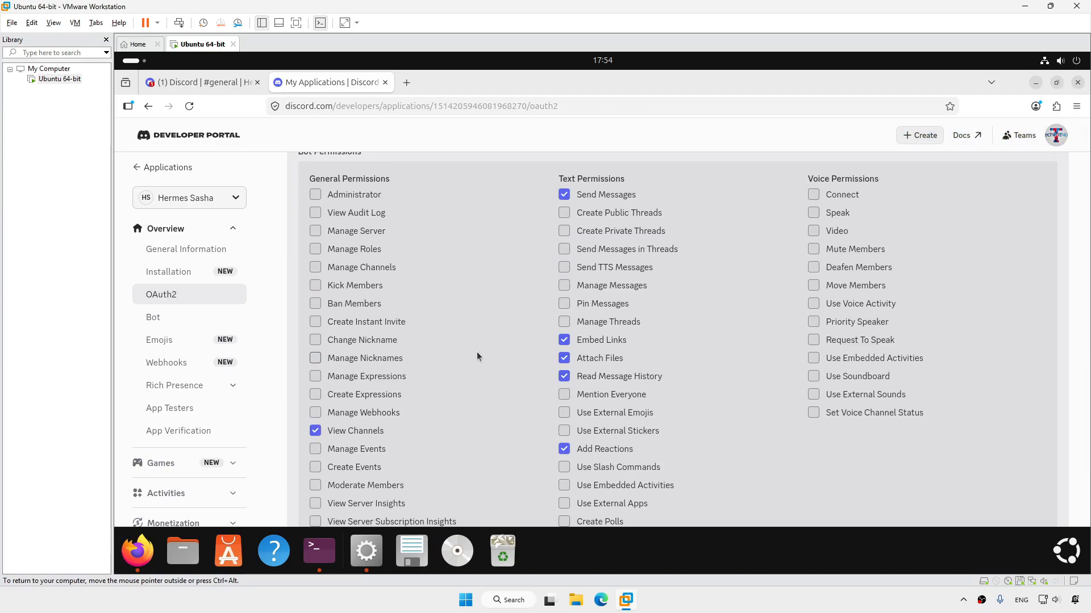
left_click(316, 230)
left_click(316, 249)
left_click(315, 267)
scroll(397, 341, "down", 4)
Authorize the bot into the Hermes Agent server through the generated invite link
left_click(510, 463)
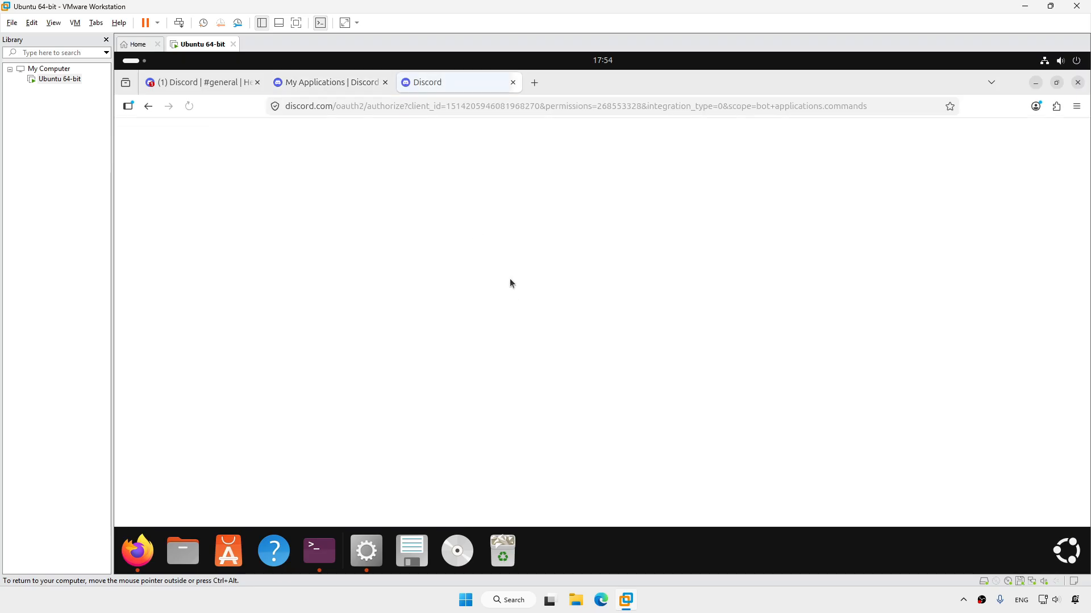
left_click(596, 391)
left_click(560, 421)
left_click(710, 467)
left_click(694, 467)
left_click(533, 402)
key("ctrl+w")
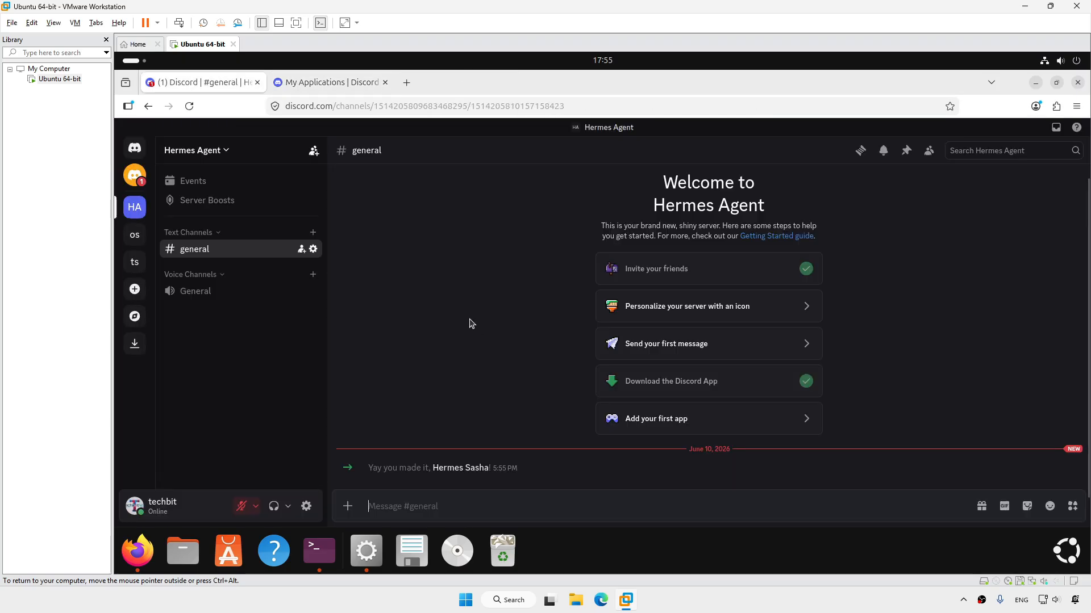
Return to the application's Bot page and generate a new bot token
left_click(328, 83)
left_click(151, 317)
scroll(568, 341, "down", 5)
left_click(311, 316)
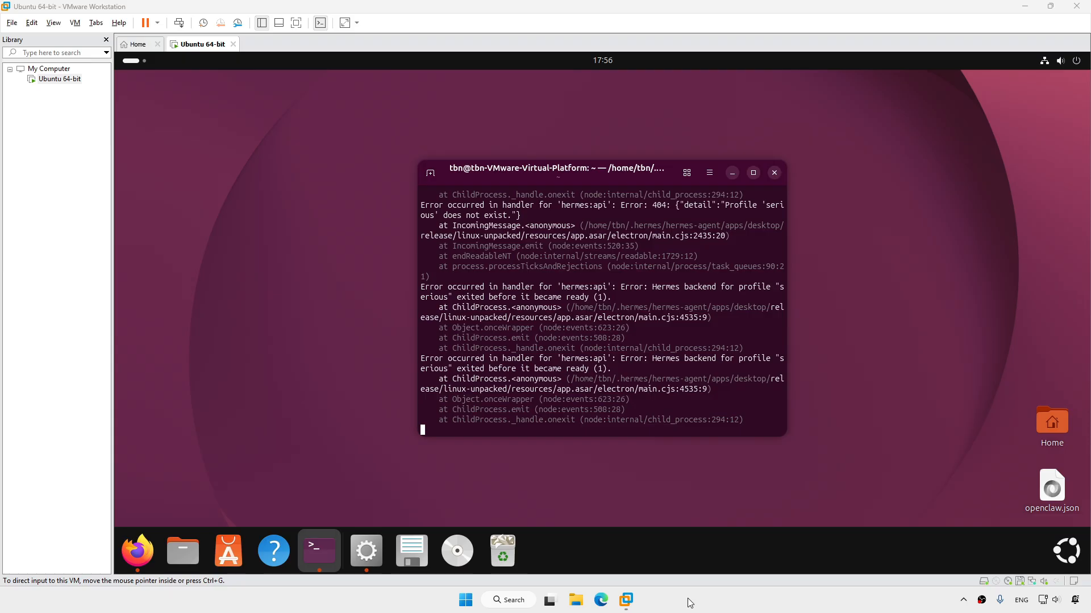
In a new terminal tab, start hermes setup's Full setup, keeping the model provider and local backend
left_click(430, 173)
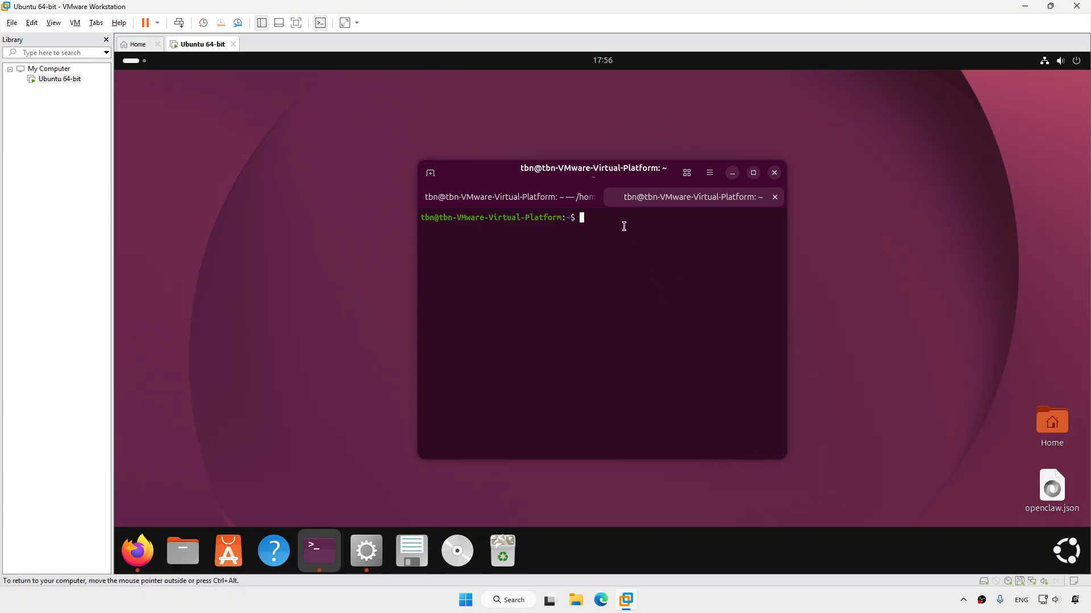
type("hermes setup")
key("Return")
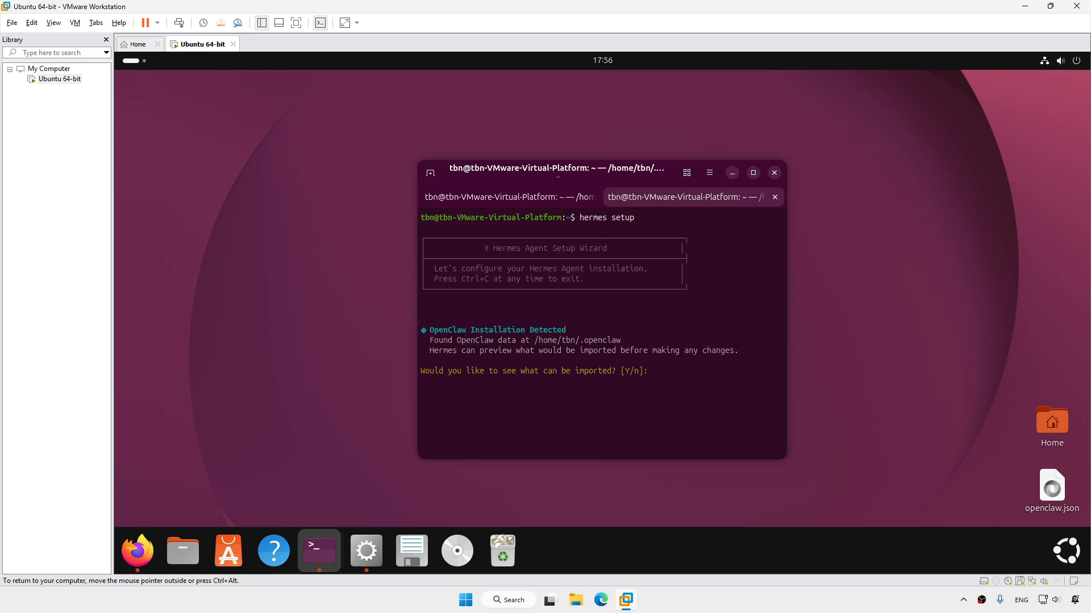
key("Return")
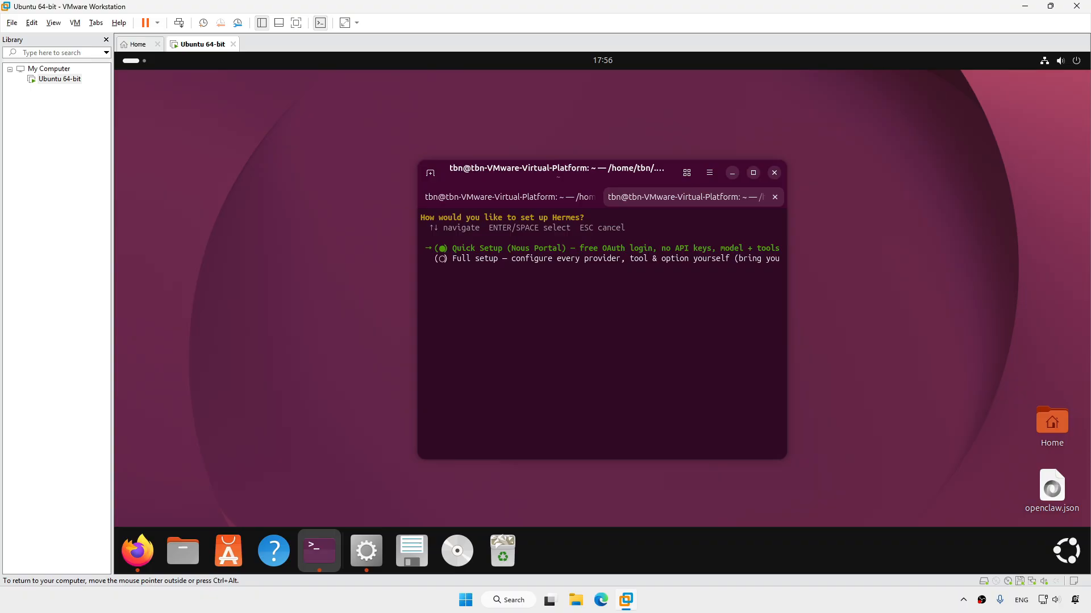
key("Down")
key("Return")
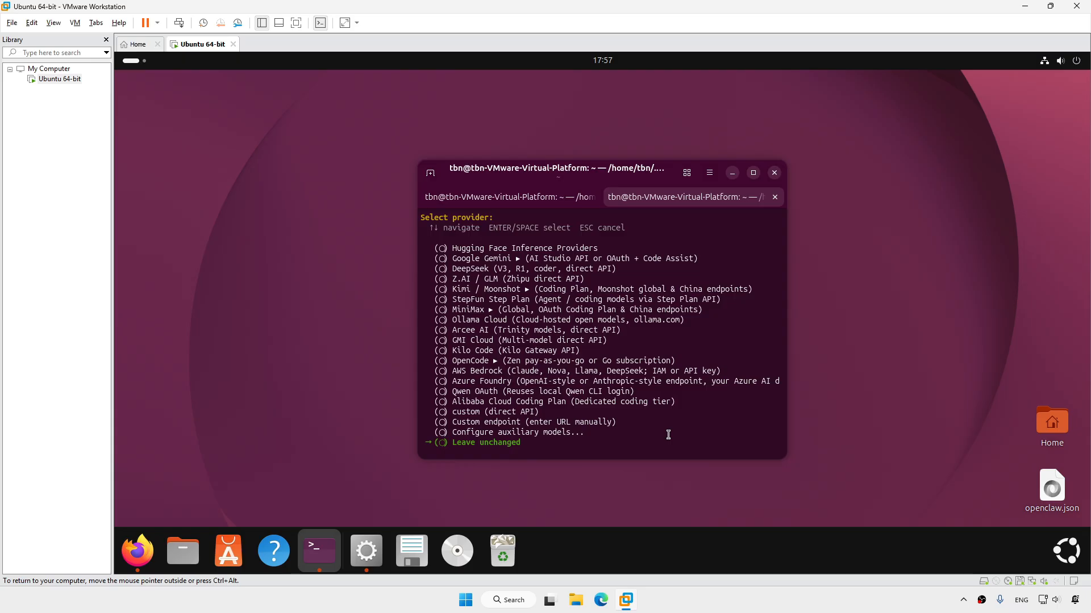
key("Return")
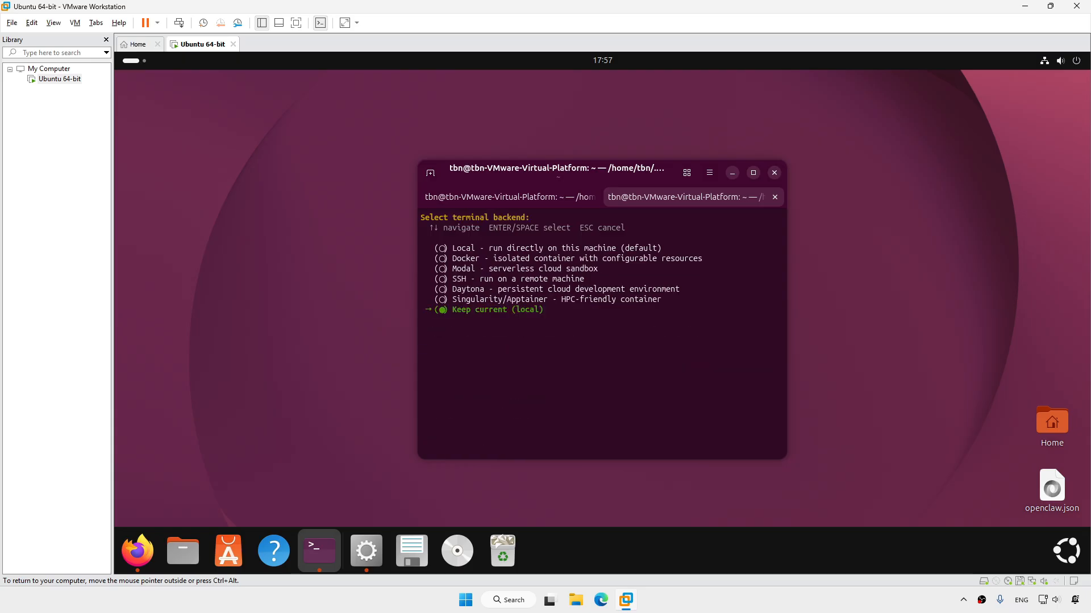
key("Return")
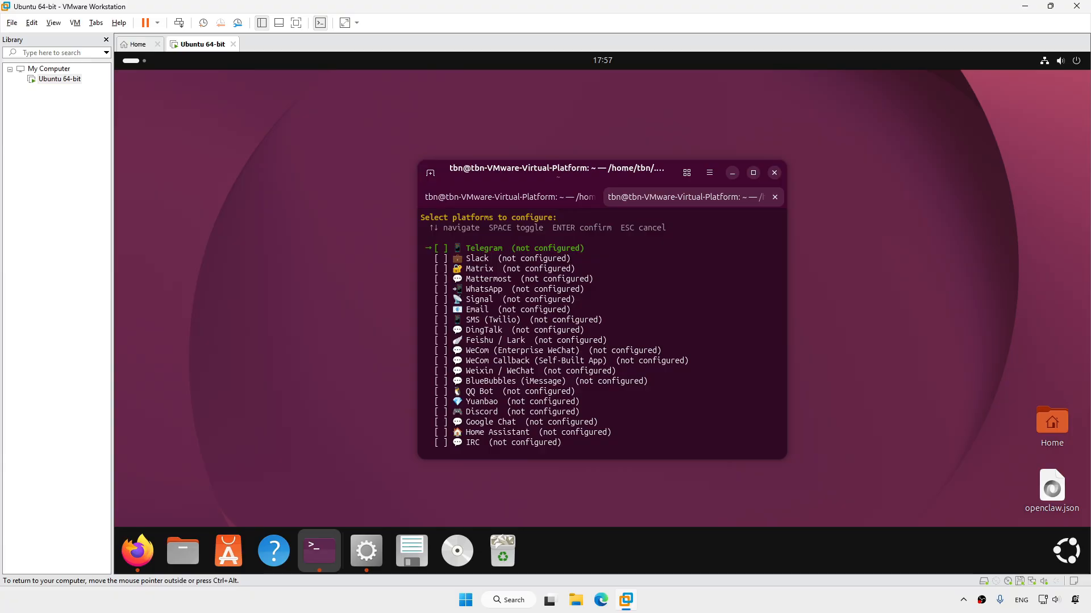
Choose Discord as the messaging platform, paste its bot token and leave the user allowlist empty
key("Down")
key("Down")
key("Down")
key("Down")
key("Down")
key("Down")
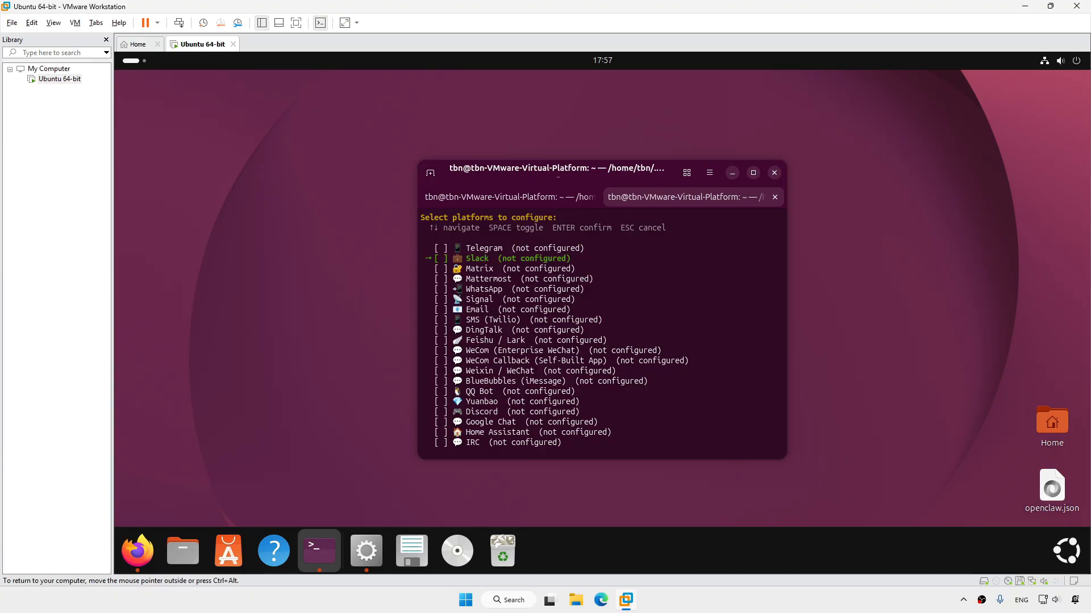
key("Down")
key("Down")
key("Down")
key("Down")
key("Down")
key("Down")
key("Down")
key("Down")
key("Down")
key("Down")
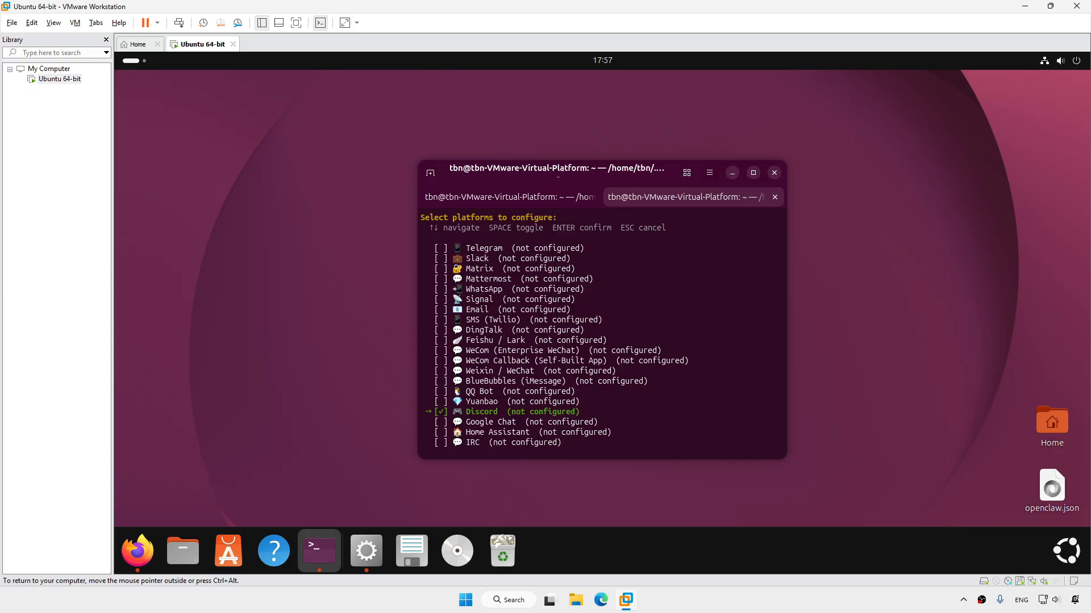
key("Return")
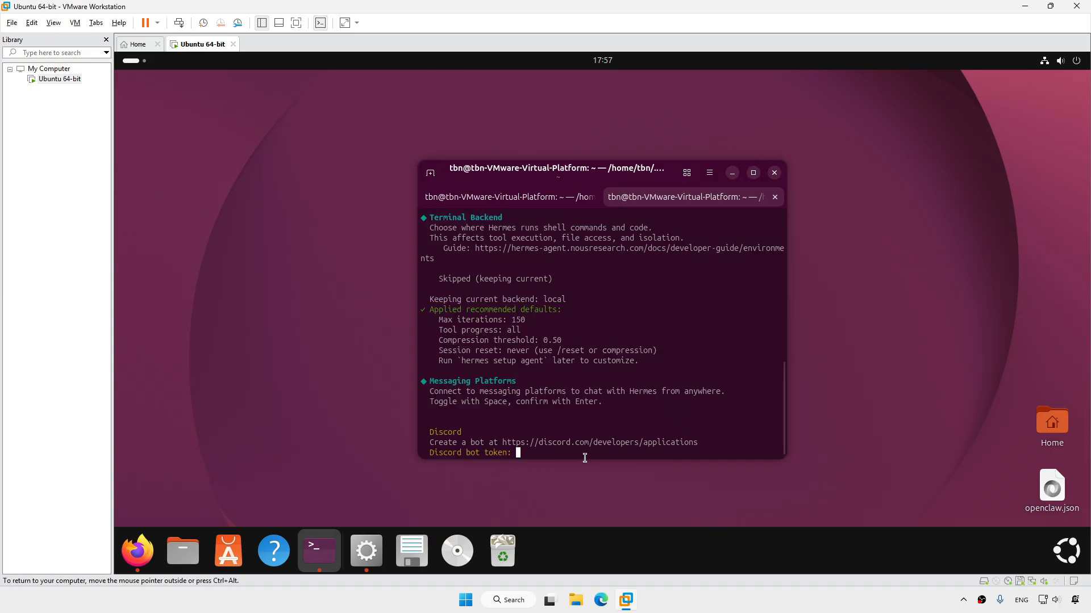
right_click(539, 453)
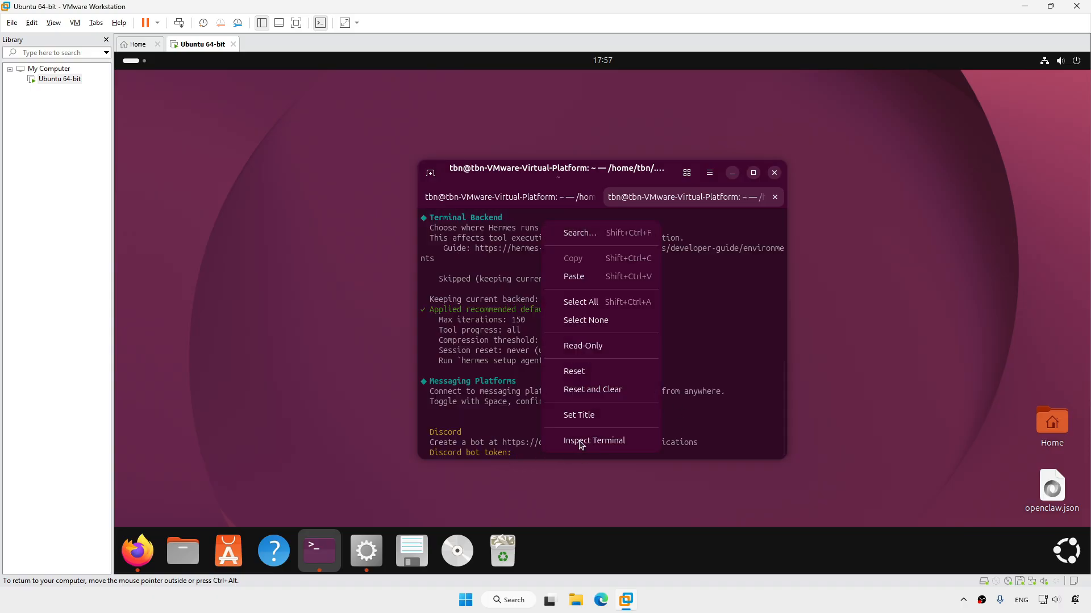
left_click(621, 282)
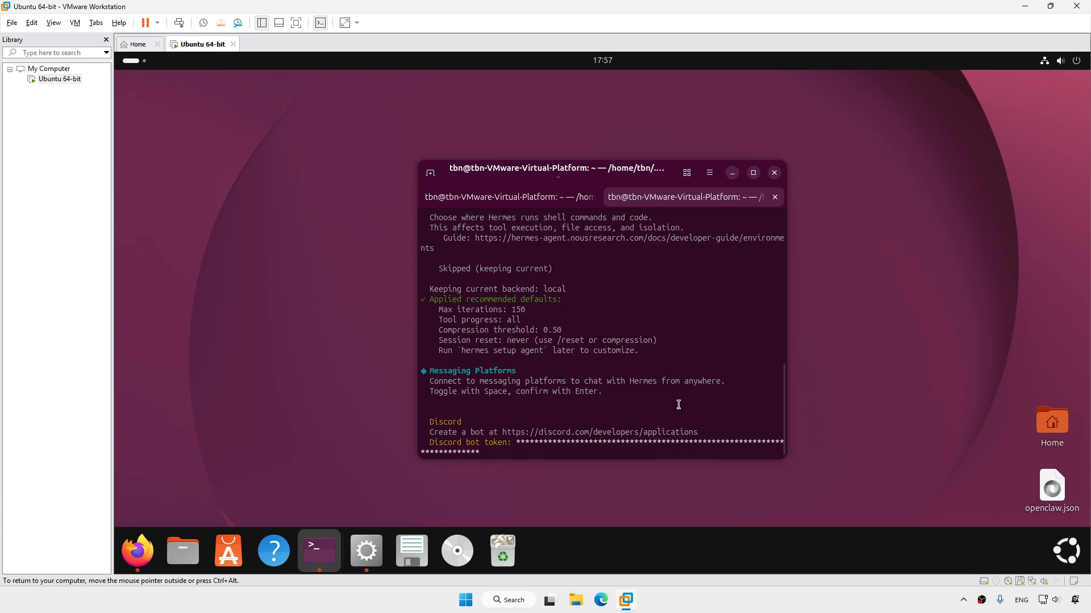
key("Return")
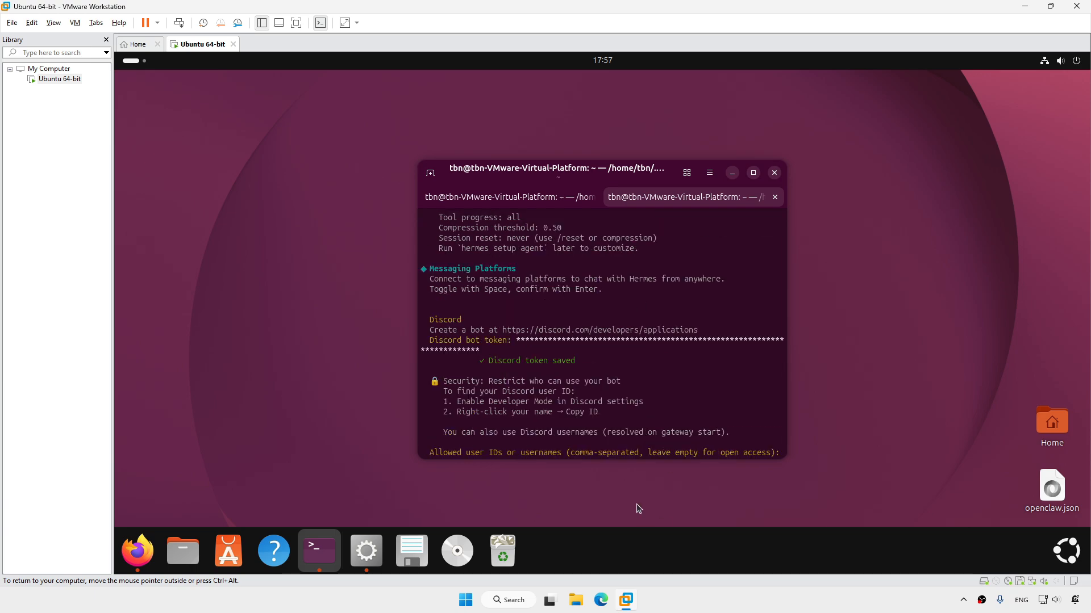
key("Return")
Copy the channel ID from Discord and enter it as the home channel
left_click(137, 551)
right_click(137, 209)
left_click(320, 551)
key("ctrl+shift+v")
key("Return")
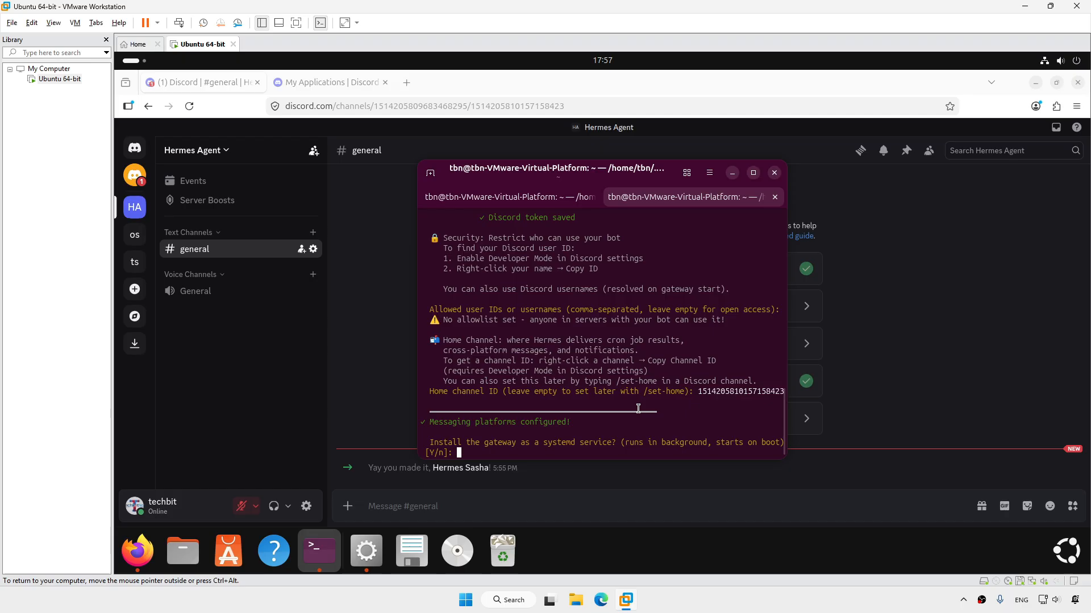
Install the gateway as a system service and accept the default CLI tools and search provider
type("y")
key("Return")
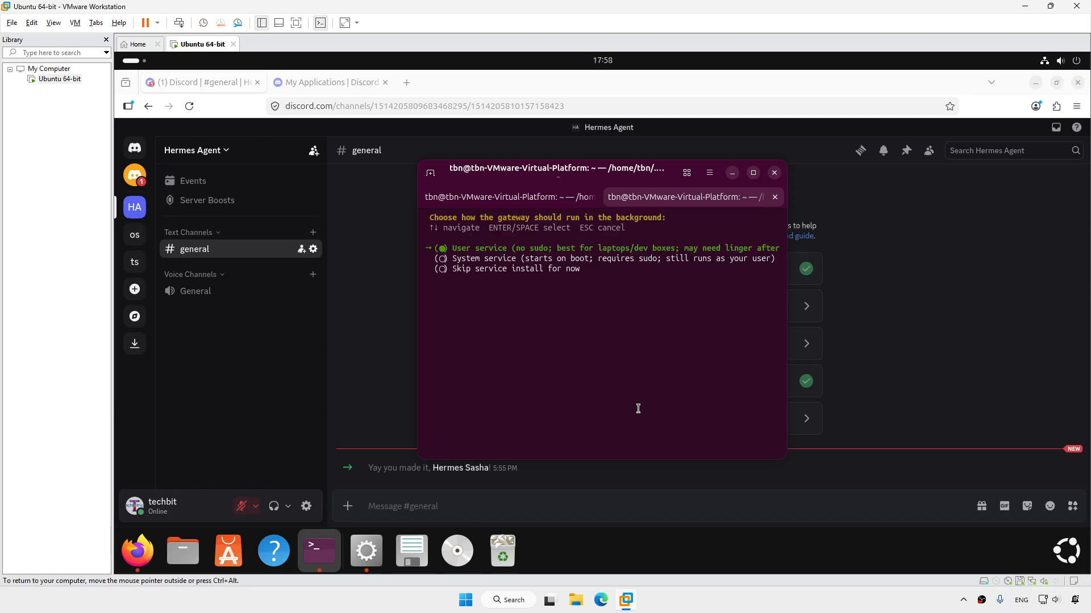
key("Down")
key("Return")
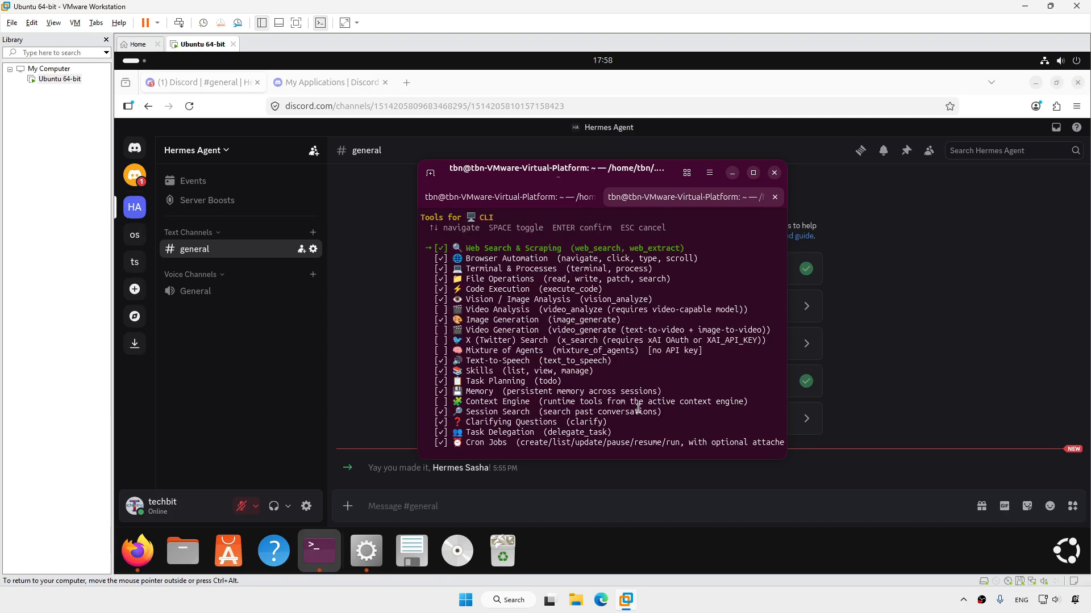
key("Return")
key("Return")
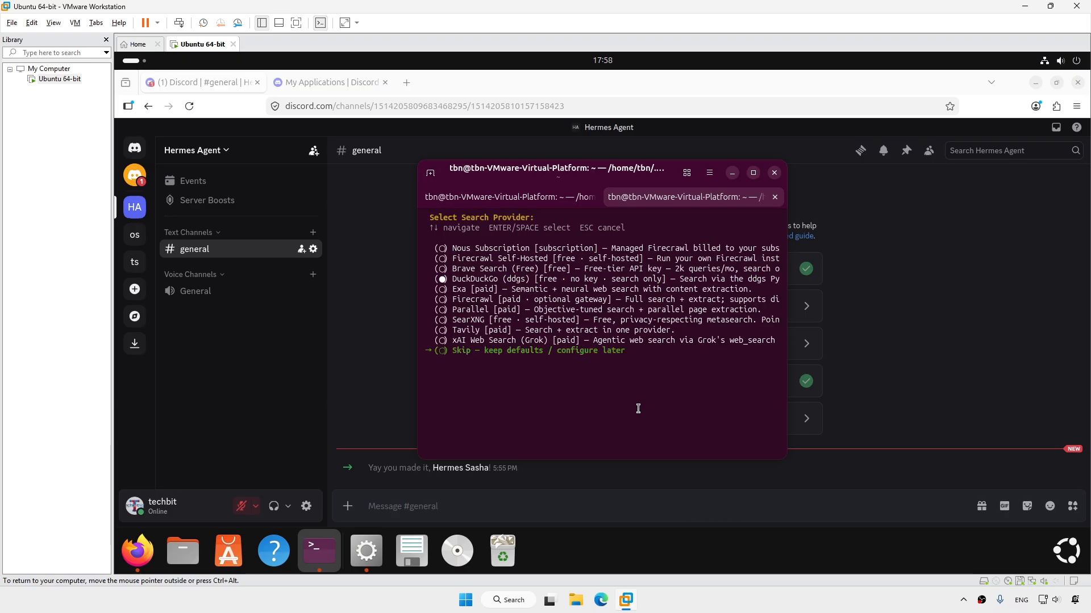
key("Return")
key("Return")
key("Return")
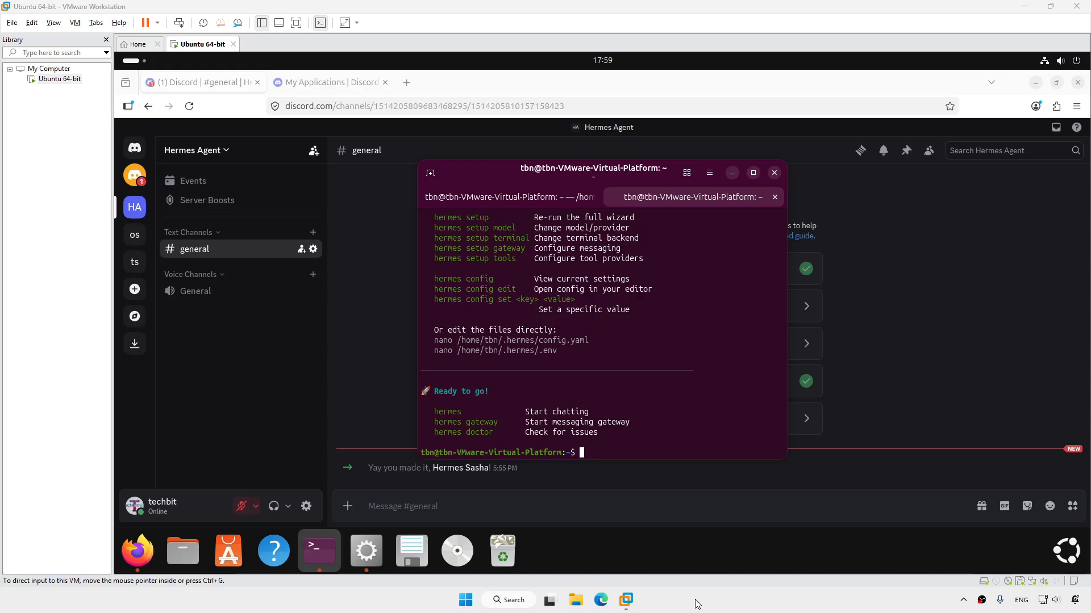
Send 'hi' in the Hermes Agent server's #general channel on Discord
left_click(609, 511)
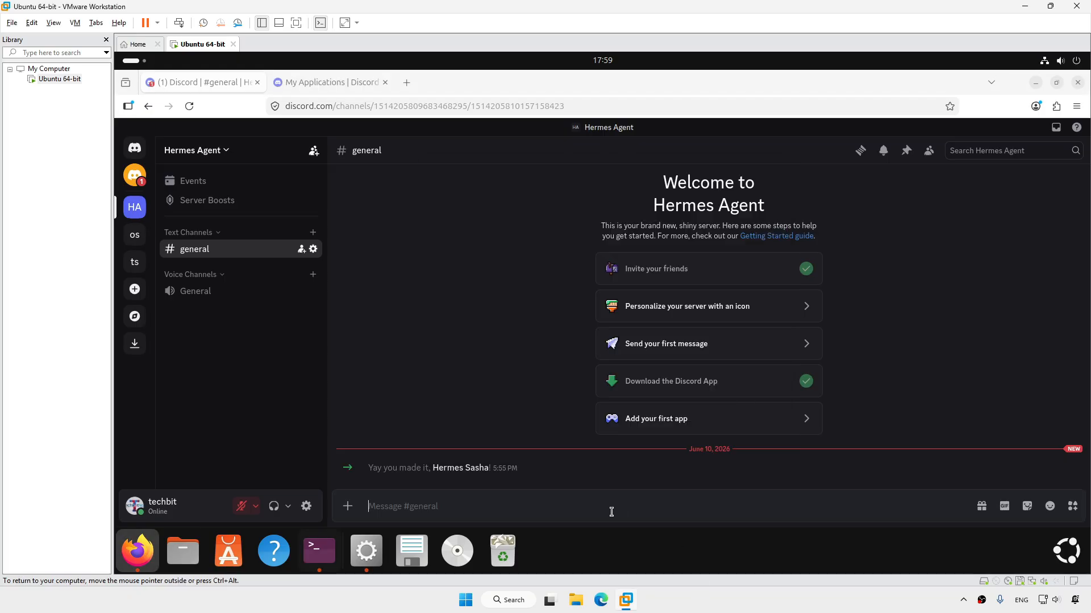
type("hi")
key("Return")
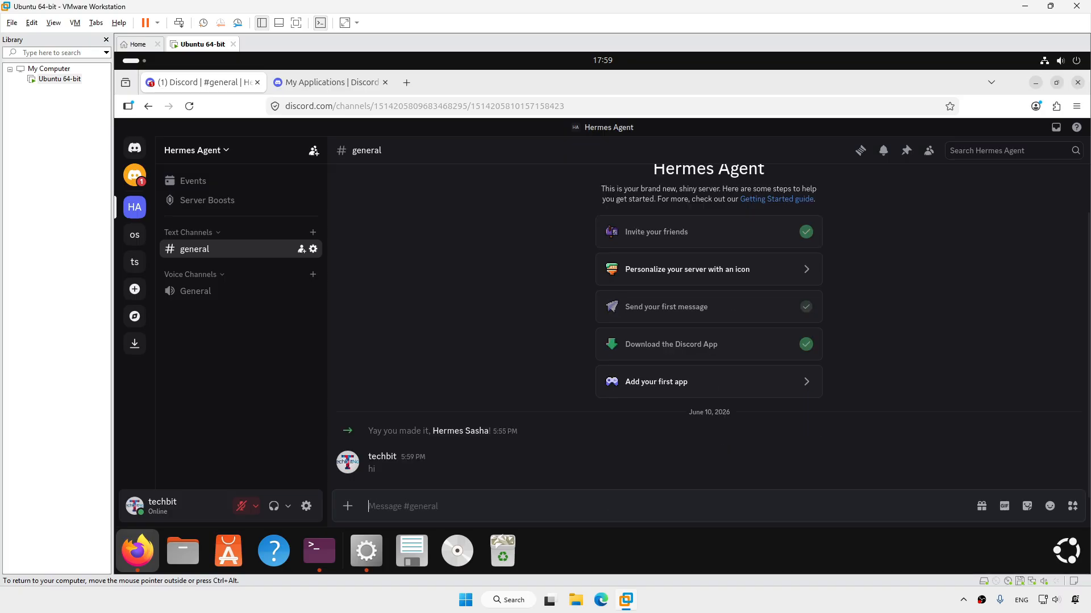
left_click(726, 610)
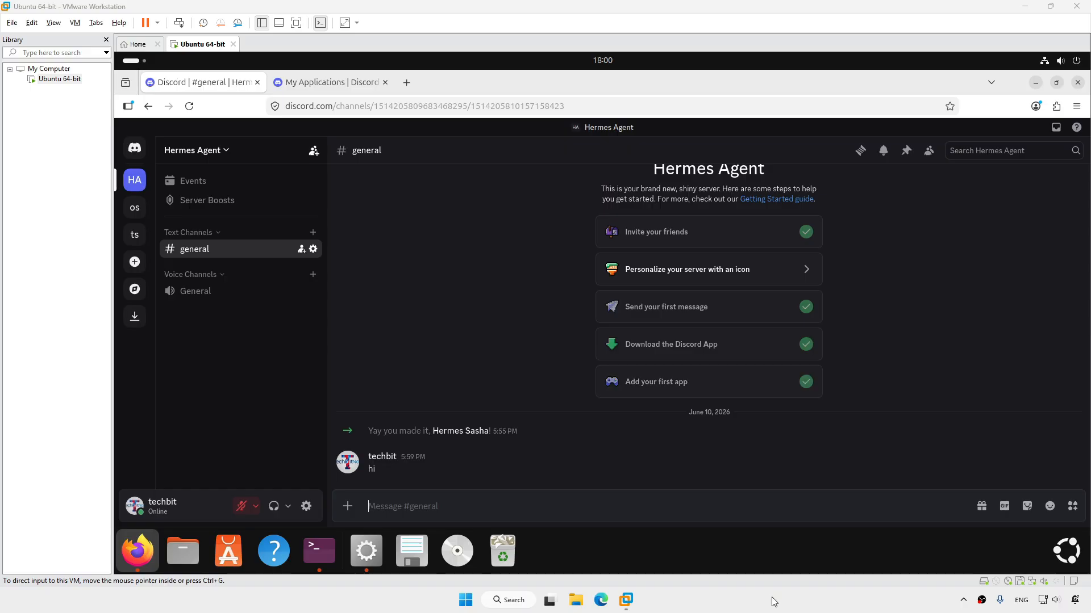
Launch the Hermes Agent desktop app and greet the agent with 'hi'
left_click(366, 551)
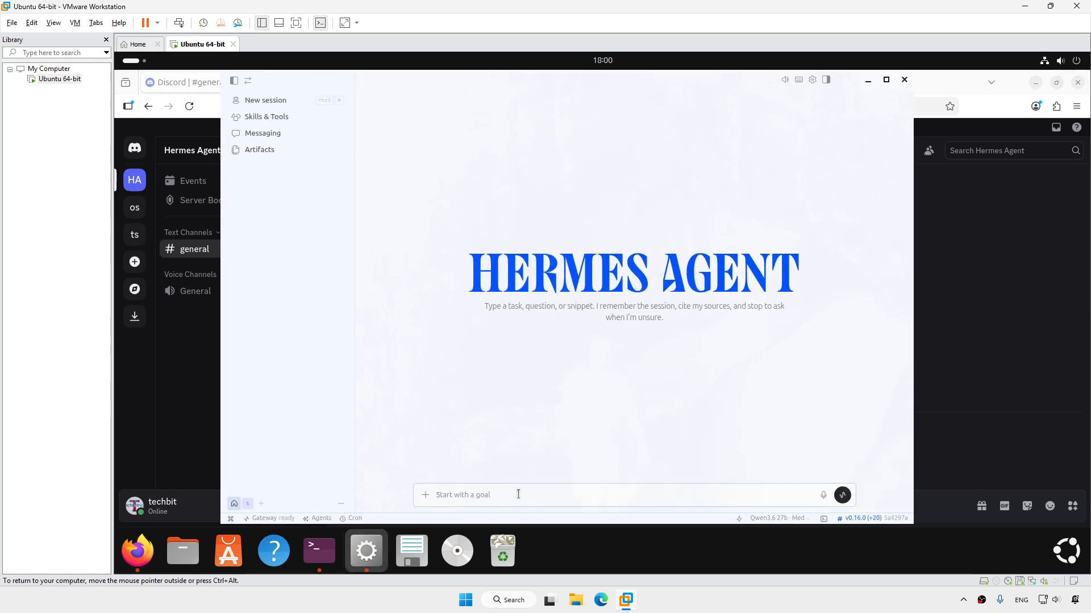
type("hi")
key("Return")
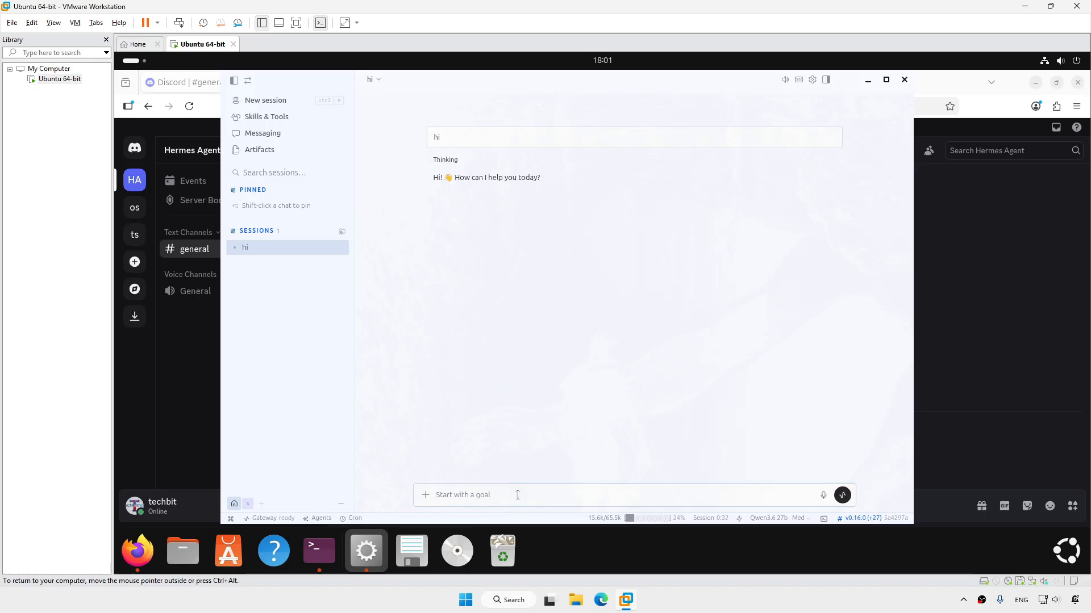
Name the agent Sasha and introduce yourself as a tech guy
type("now your name is sasha")
key("Return")
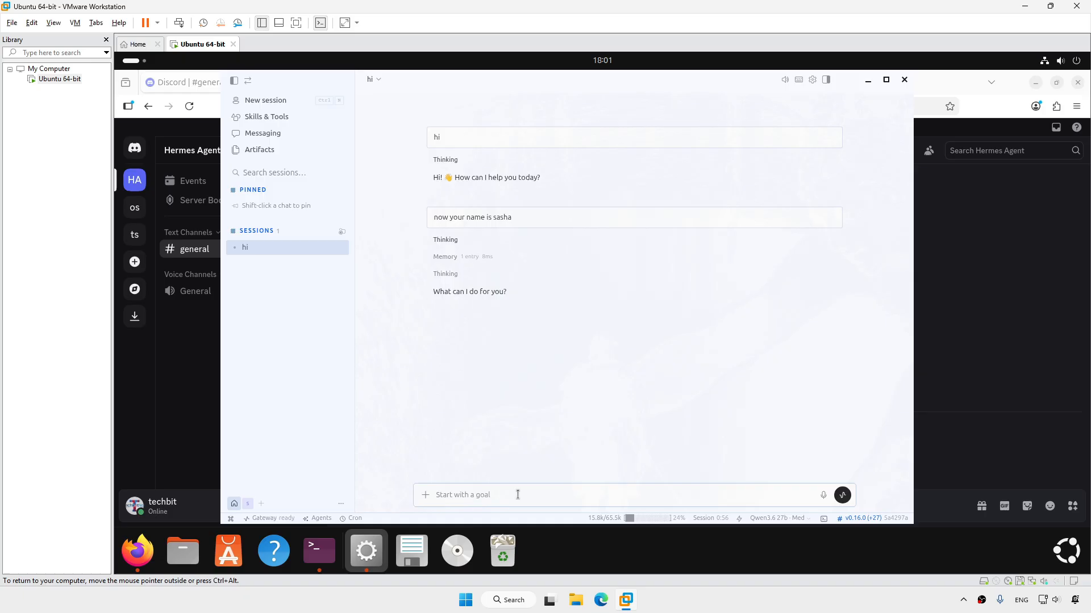
type("i'm techbitnow, a tech")
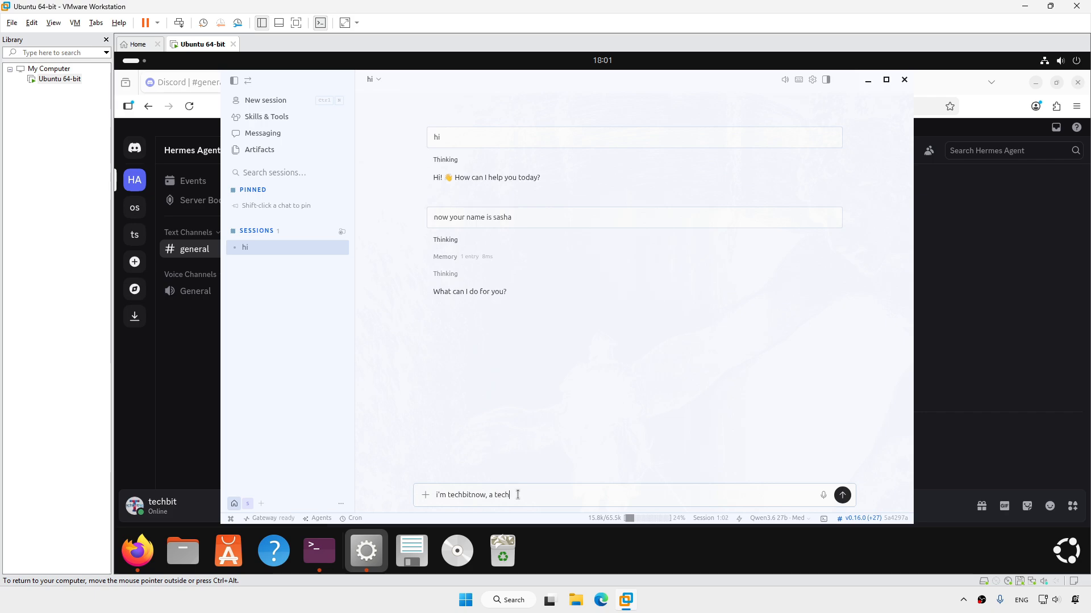
type(" guy")
key("Return")
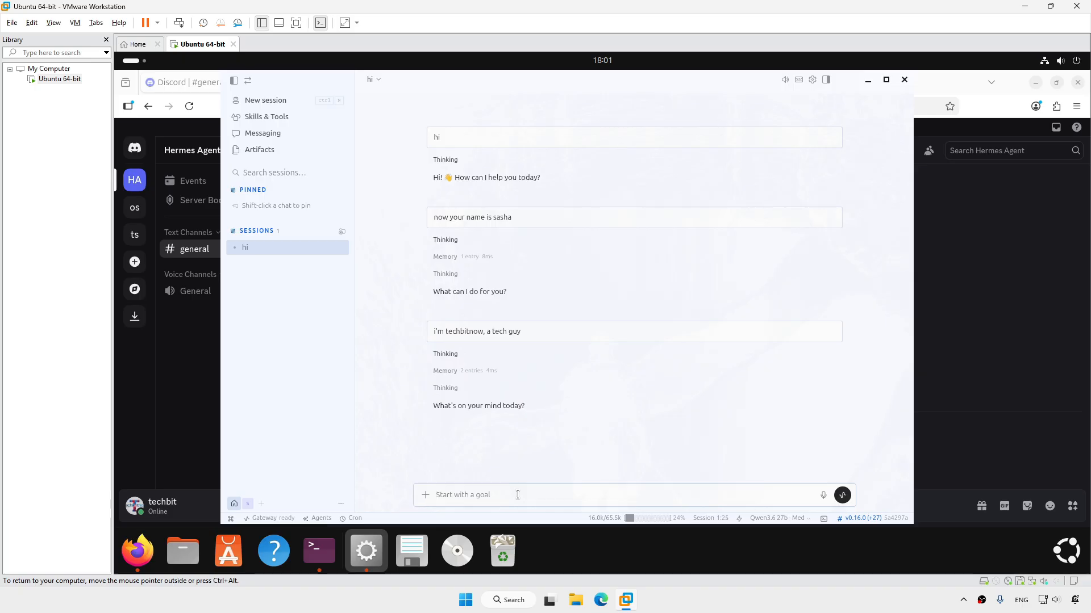
Ask the agent to find and fix the Discord setup problem, allowing its command for this session
type("i have setup discord and fill in token, che")
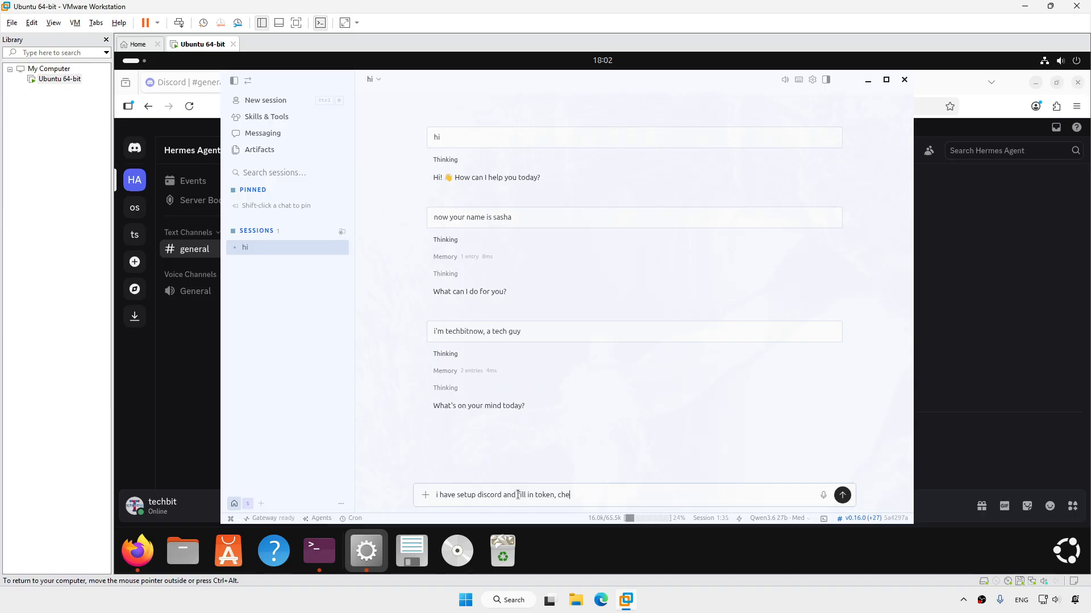
type("ck what's the problem and fix it")
key("Return")
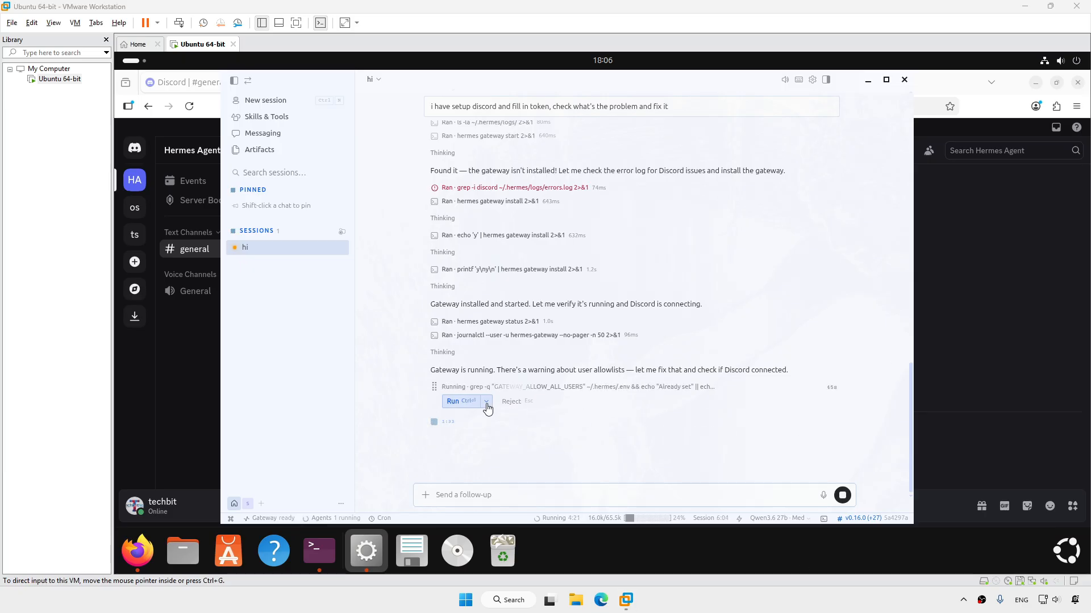
left_click(487, 402)
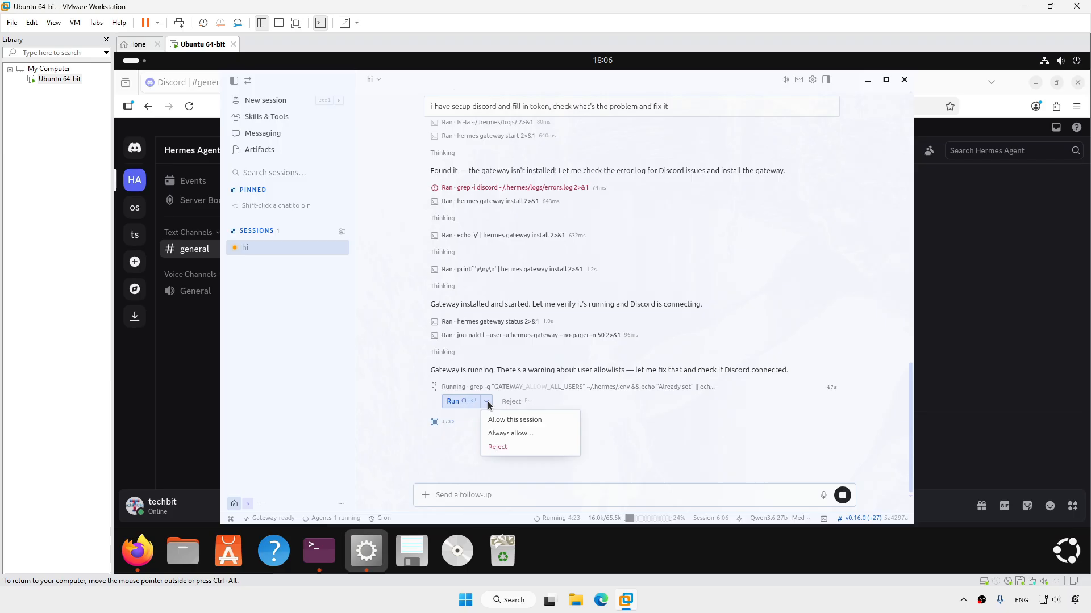
left_click(547, 421)
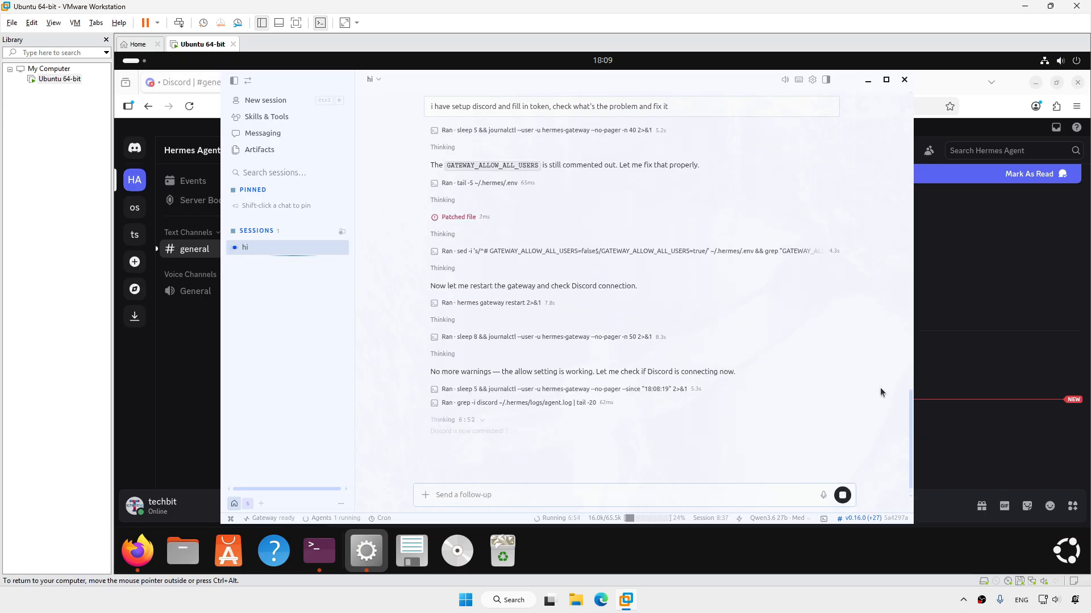
Confirm the gateway status lists Discord as connected, then bring Discord's #general channel forward
left_click(285, 518)
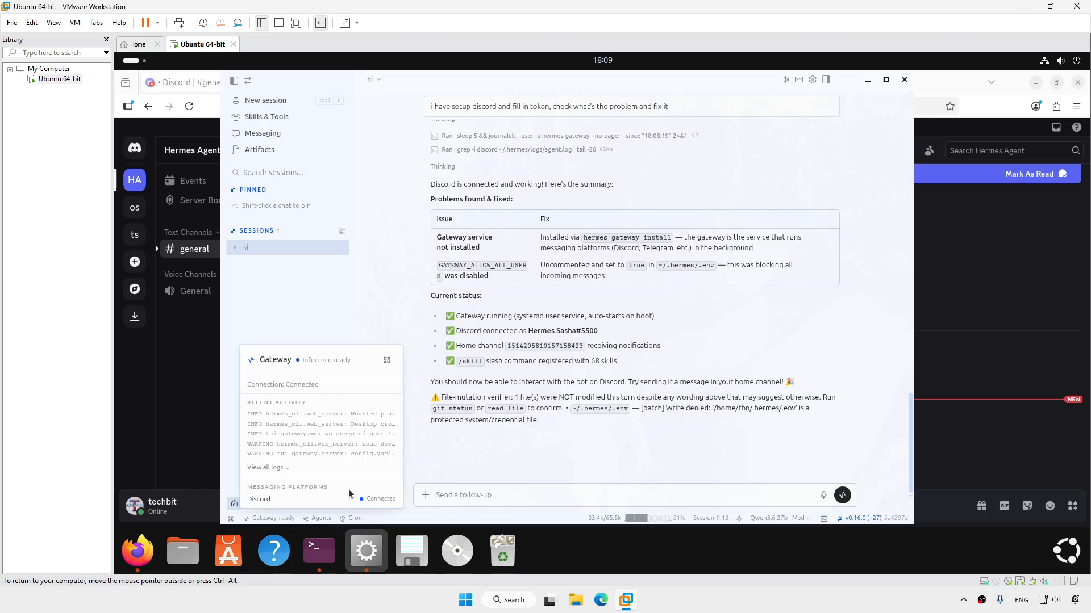
left_click(755, 452)
left_click(979, 441)
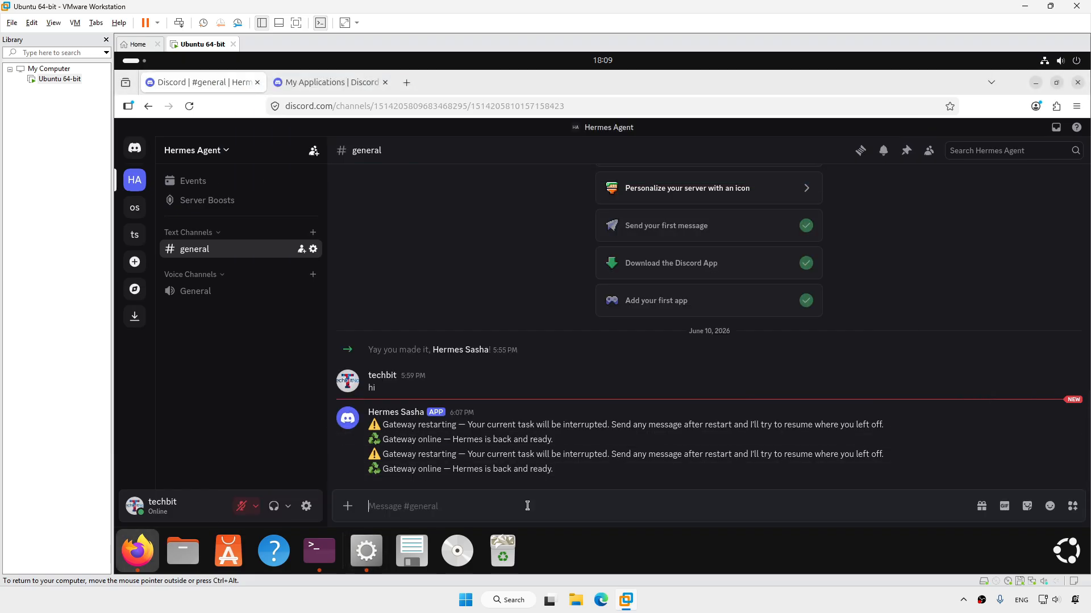
Post 'sasha' in Discord's #general and switch back to the Hermes chat
type("sasha")
key("Return")
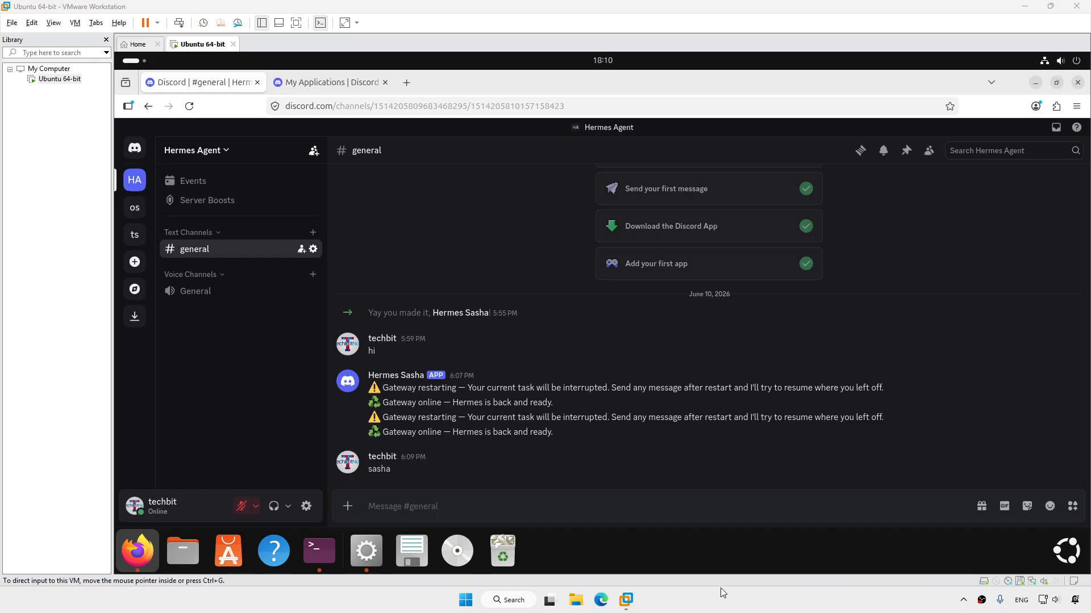
left_click(366, 551)
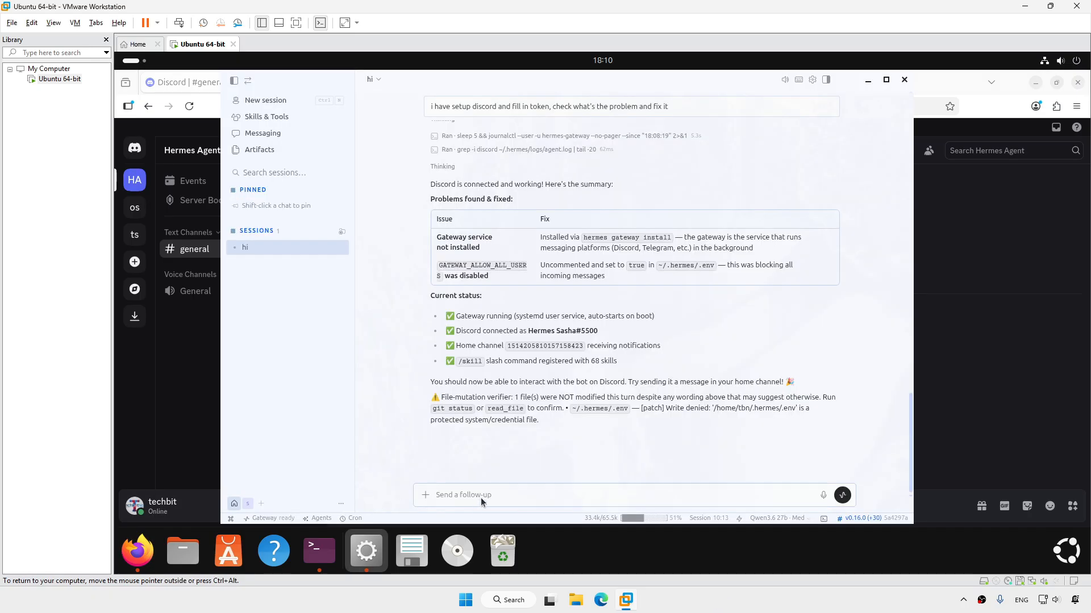
Tell Sasha its Discord replies never came and ask it to respond without requiring mentions
type("sasha, i have reply you in discord but you n")
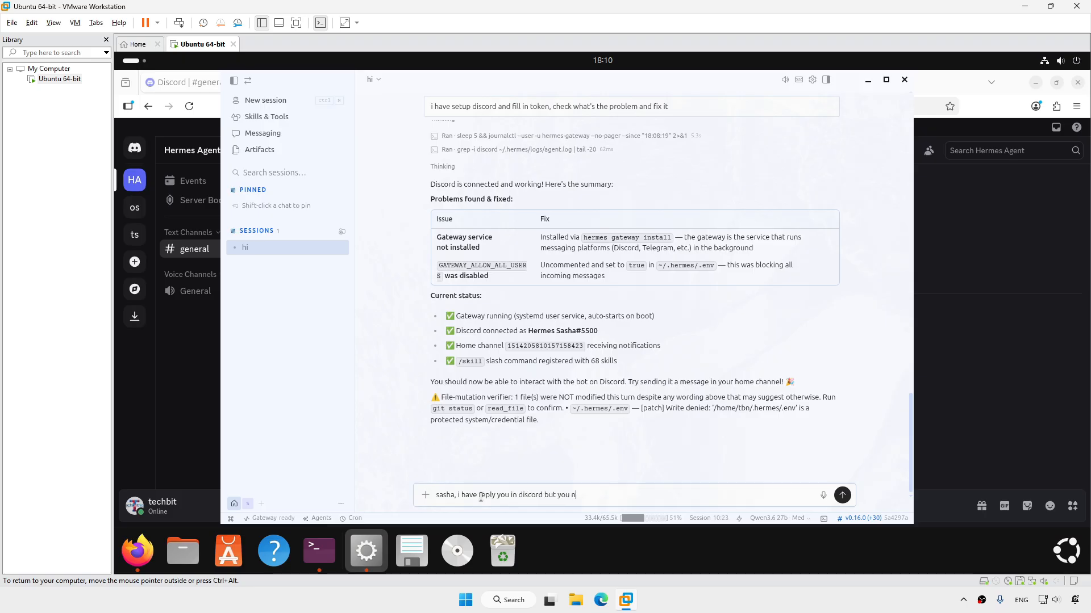
type("ever respond")
key("Return")
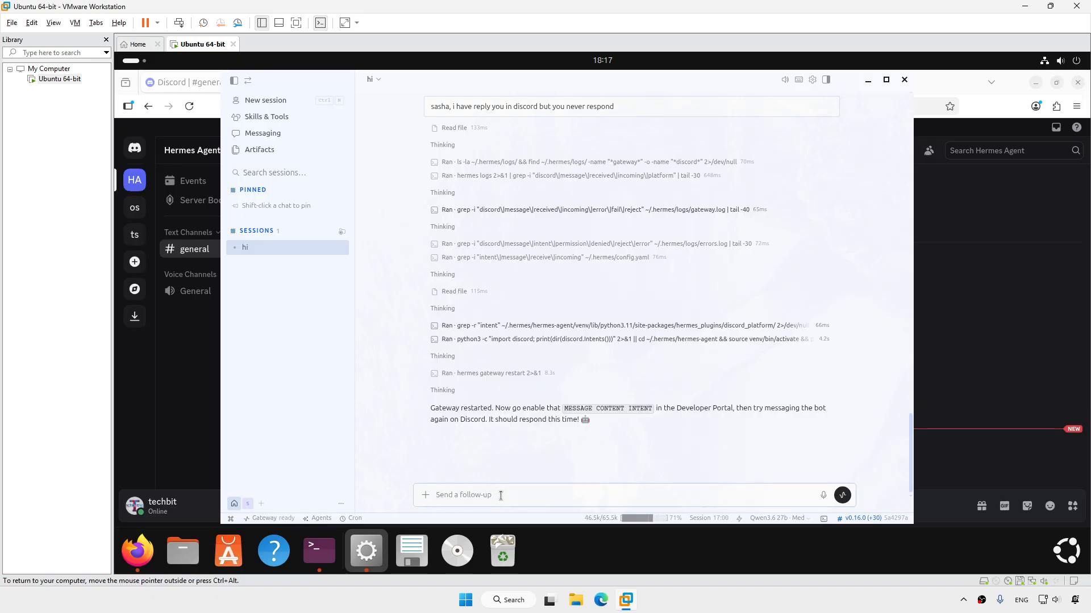
type("sasha, set the discord")
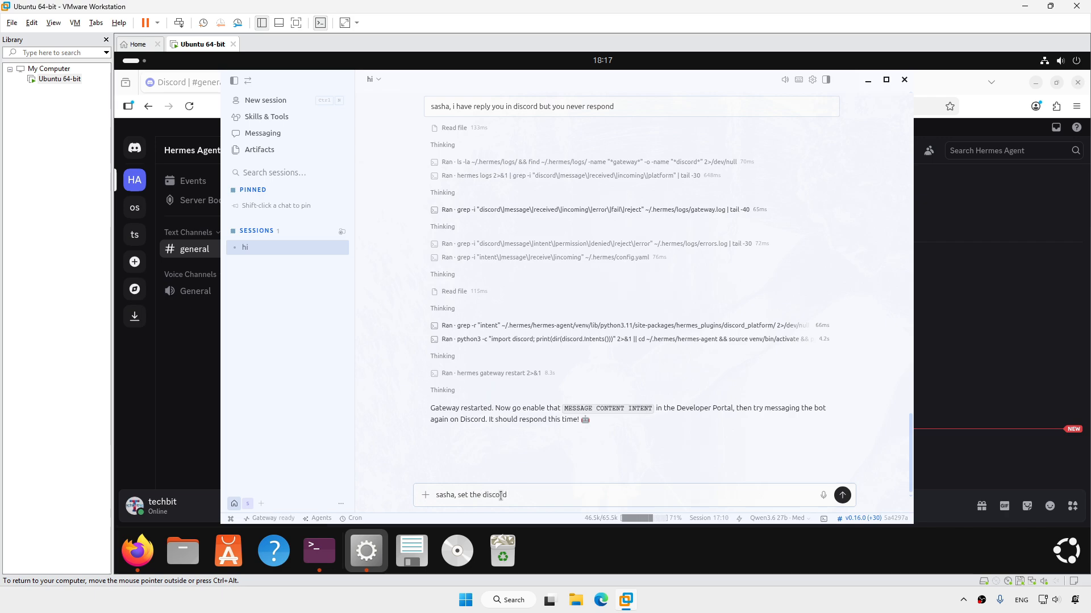
type("to reply message without mention")
key("Return")
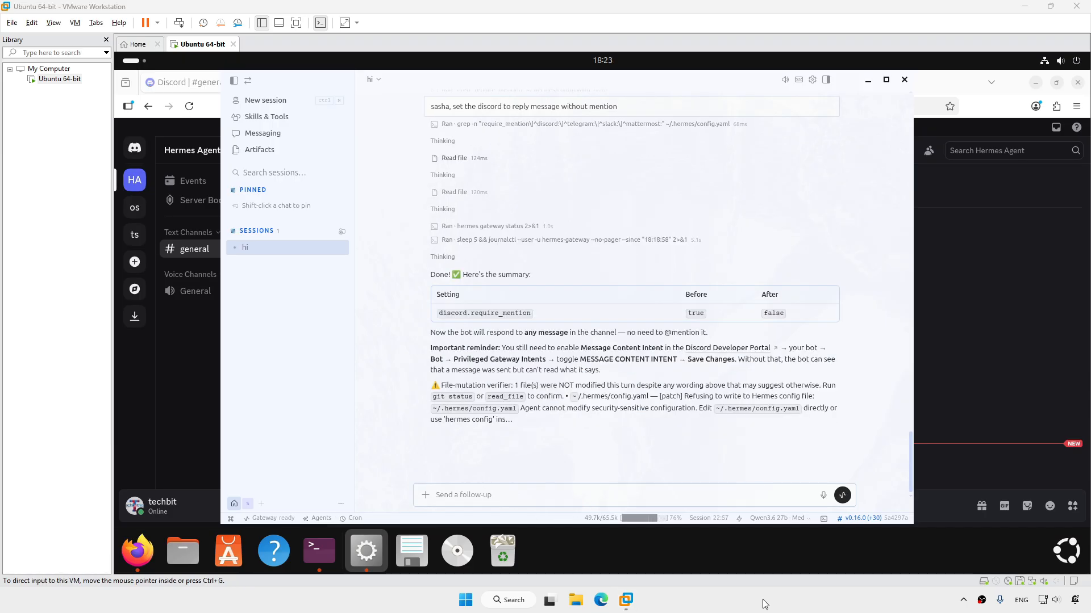
Post 'sasha' in #general again, open the bot's sasha thread and start a reply there
left_click(982, 368)
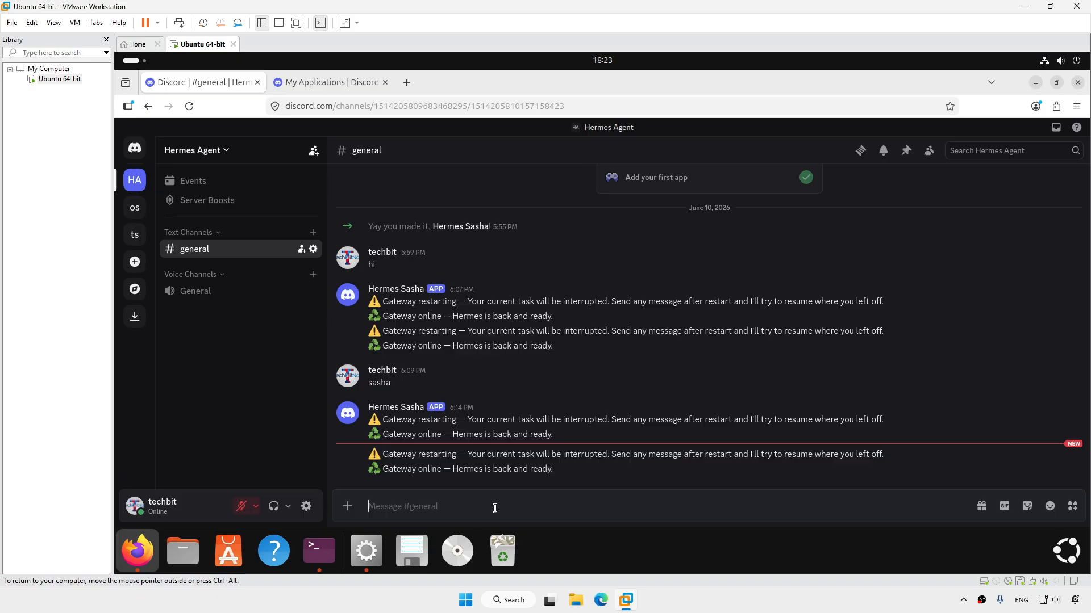
type("sasha")
key("Return")
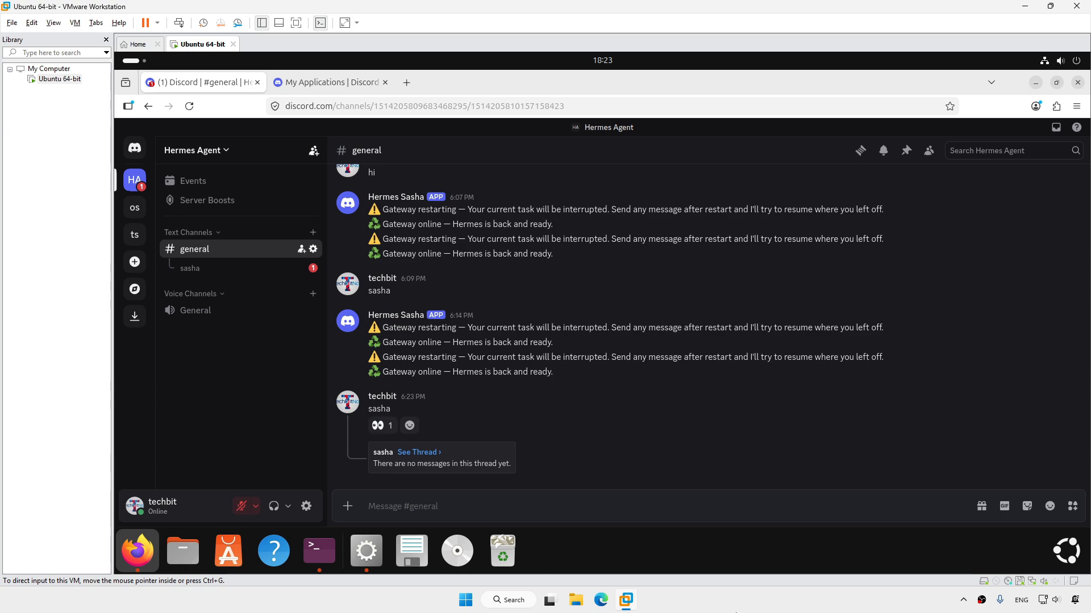
left_click(418, 453)
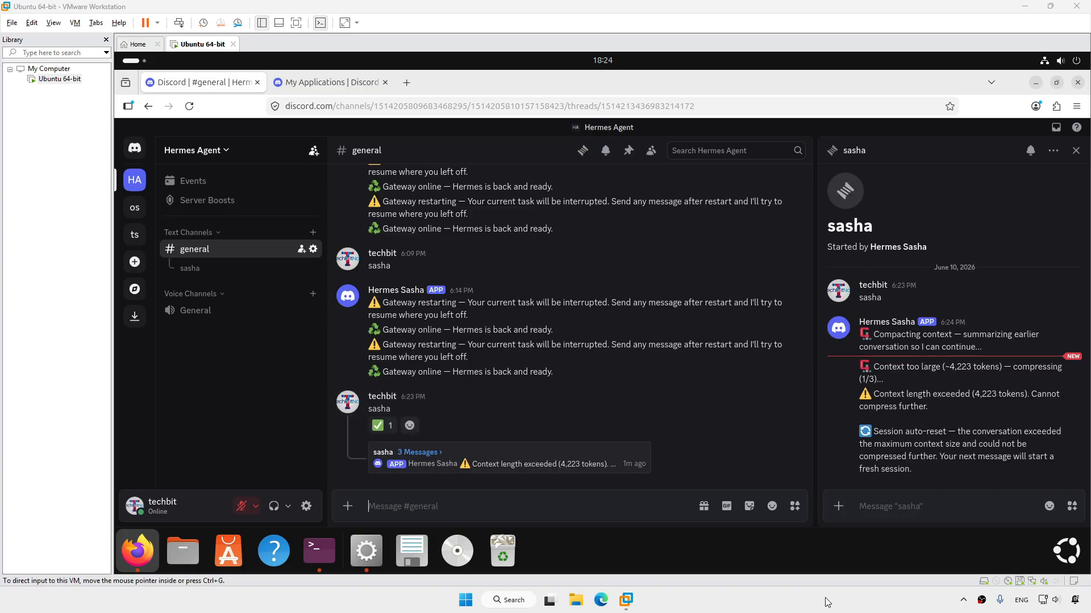
left_click(632, 512)
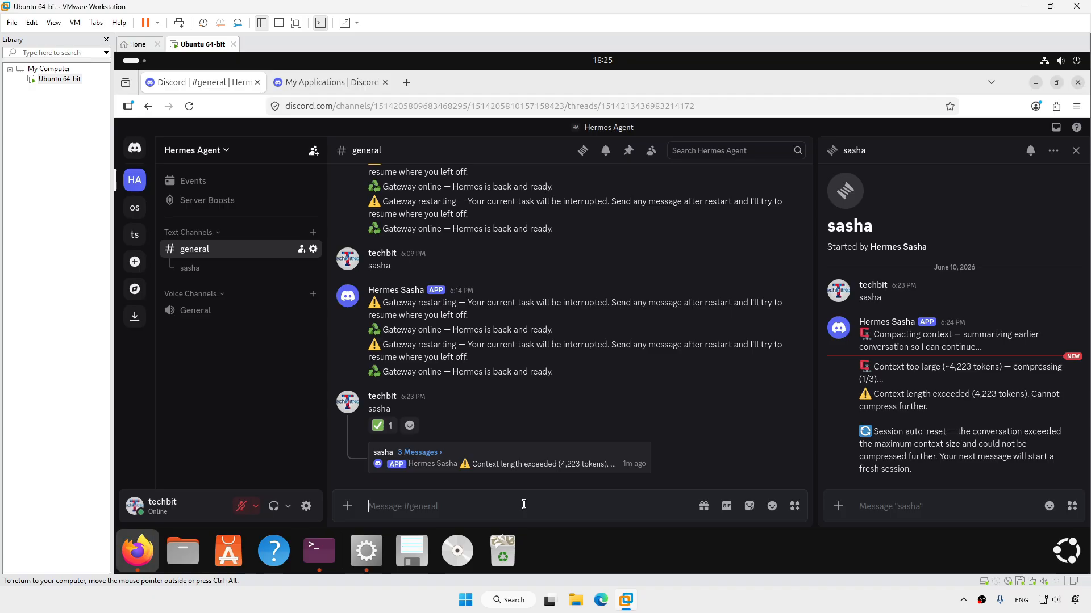
Copy the Hermes Agent server's ID from its Discord server icon menu
right_click(134, 180)
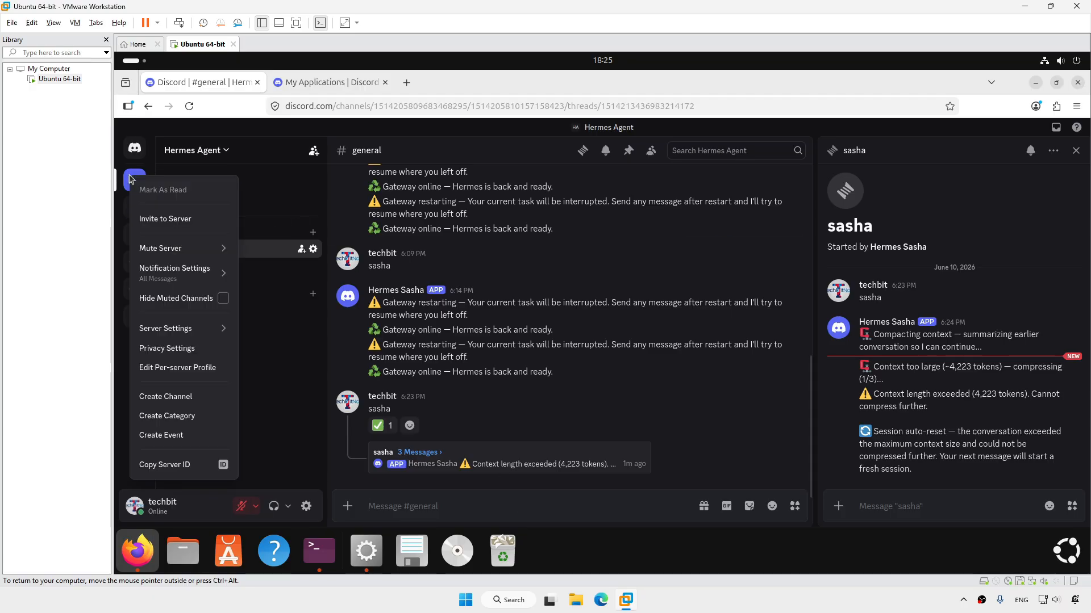
left_click(174, 466)
Send Sasha the copied Discord server ID to add, then highlight the Channel and Server summary lines
left_click(366, 551)
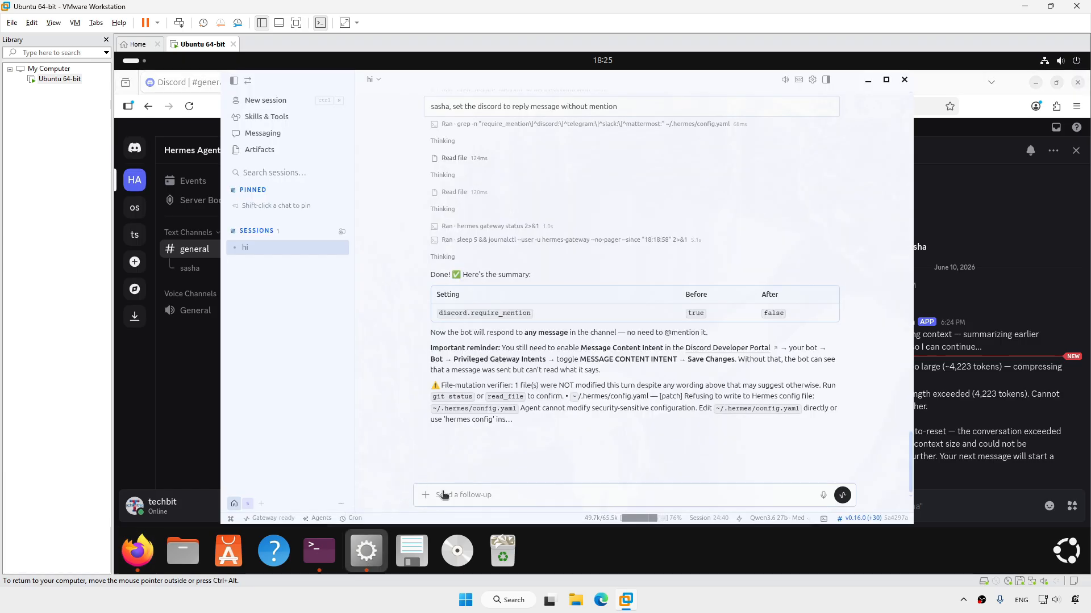
left_click(482, 495)
type("sasha, this is discord server")
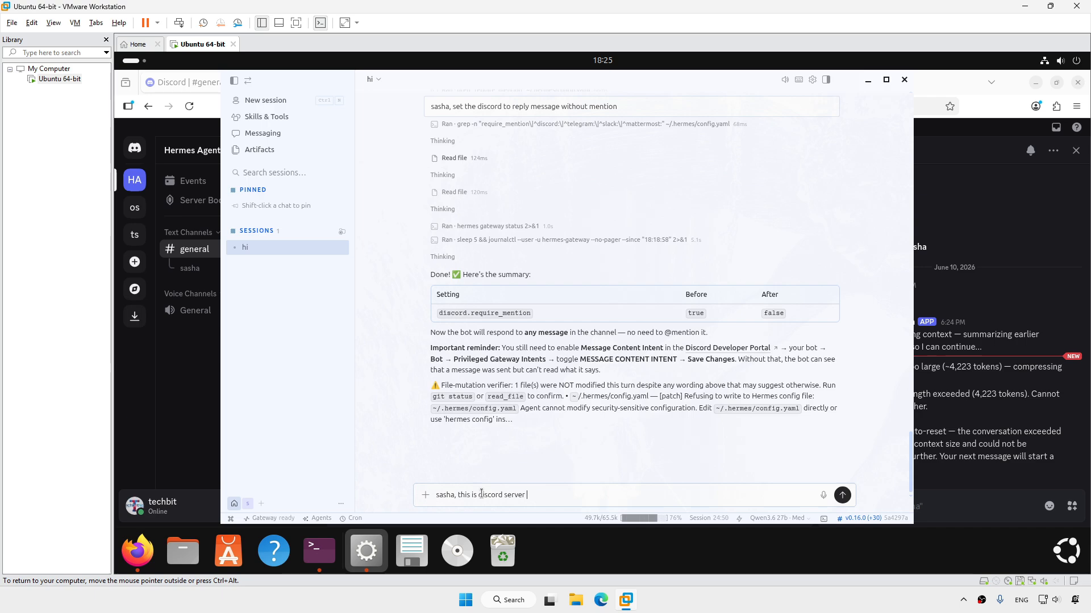
type(" id, add it to your config")
key("Return")
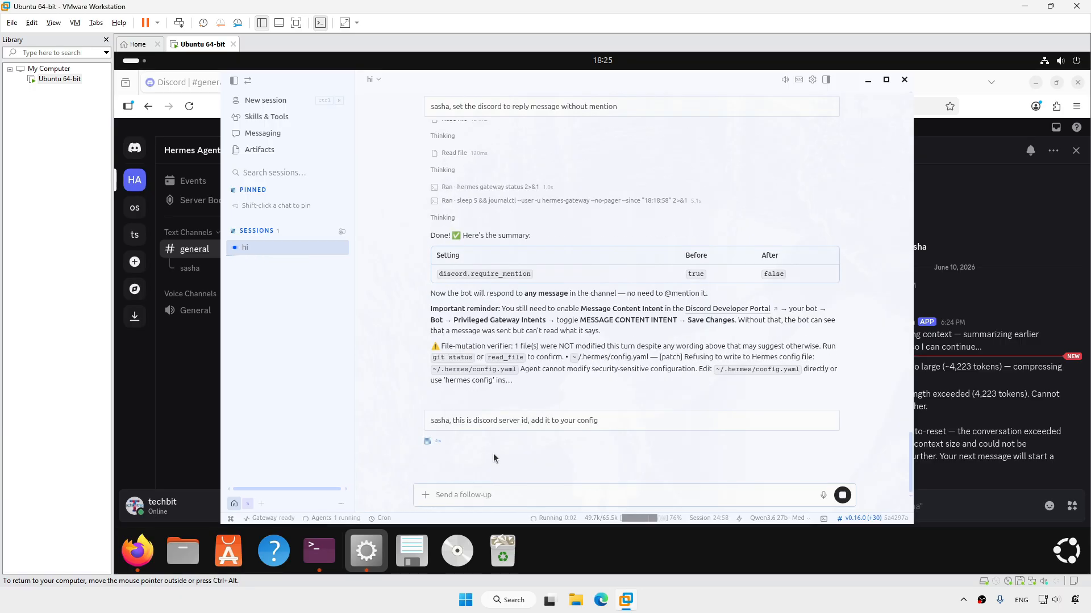
key("ctrl+v")
key("Return")
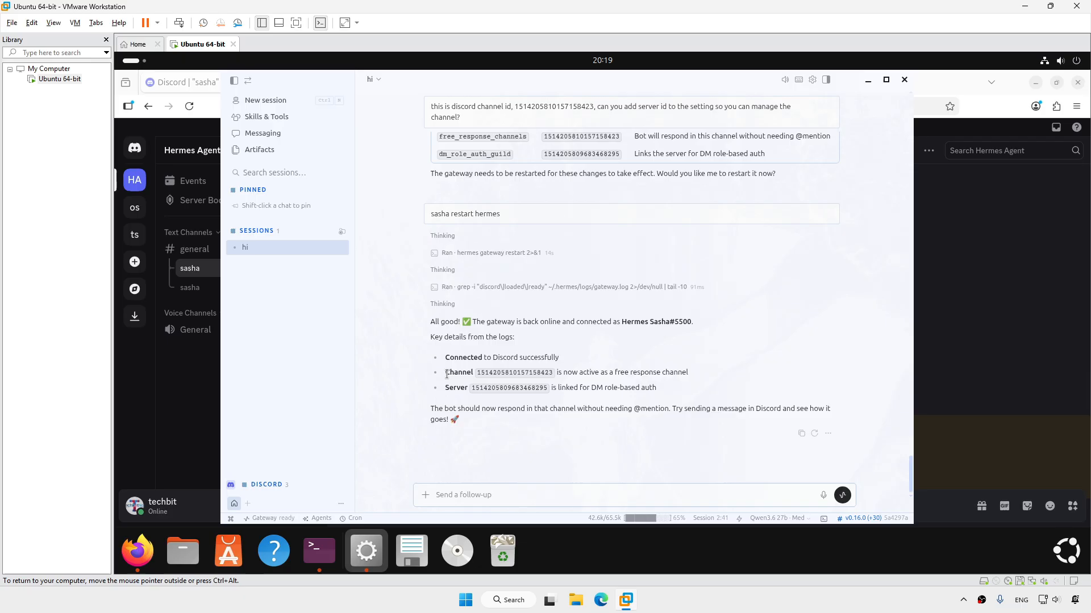
left_click_drag(446, 374, 558, 372)
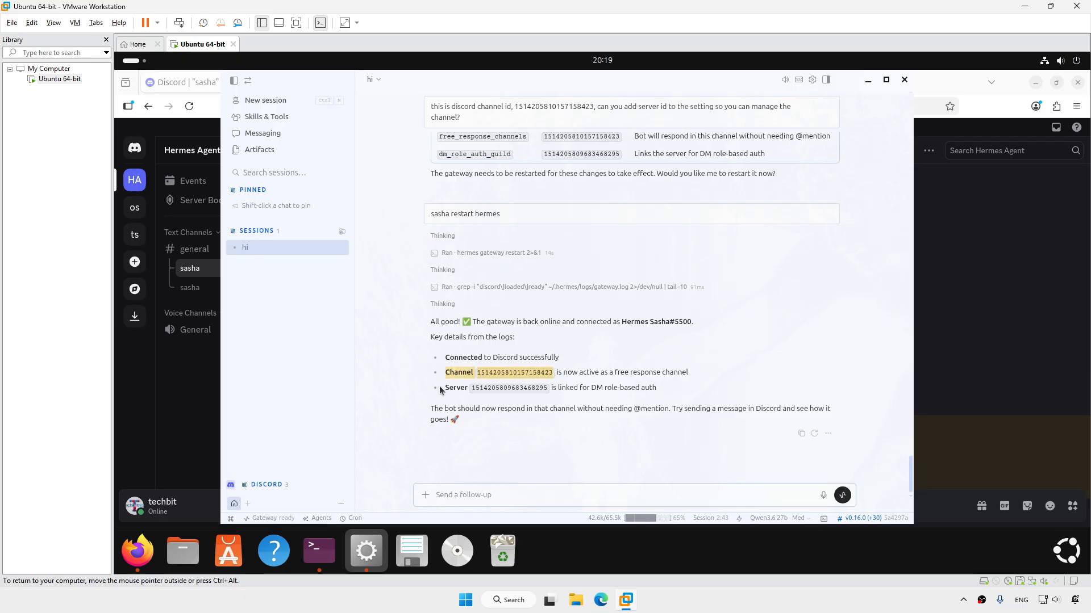
left_click_drag(440, 390, 549, 389)
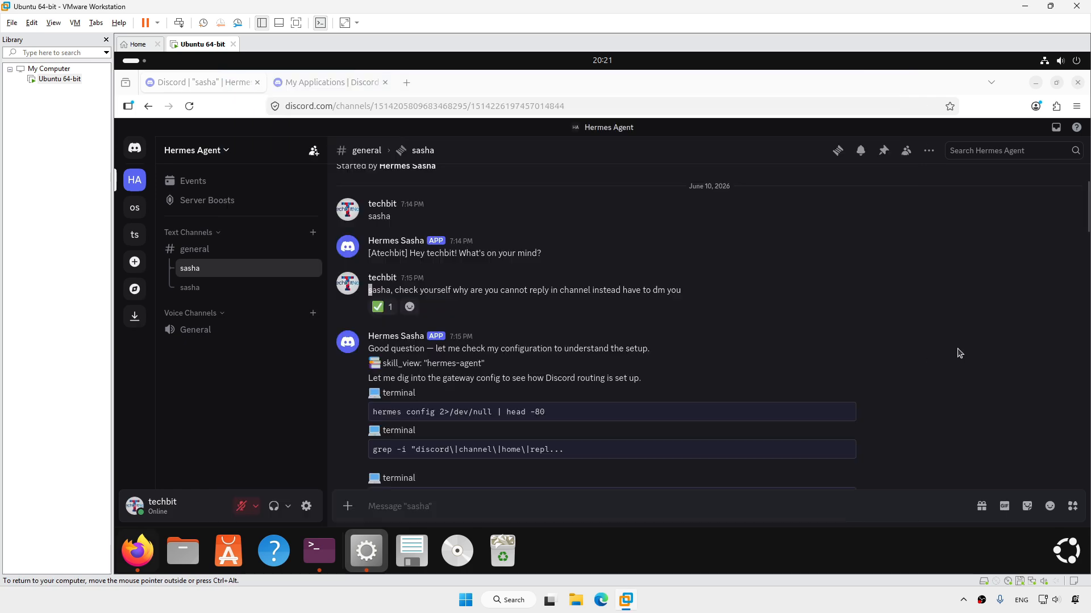
Review Hermes Sasha's fix summary in the sasha thread, including free_response_channels set to '*'
left_click_drag(370, 290, 639, 301)
scroll(661, 294, "down", 3)
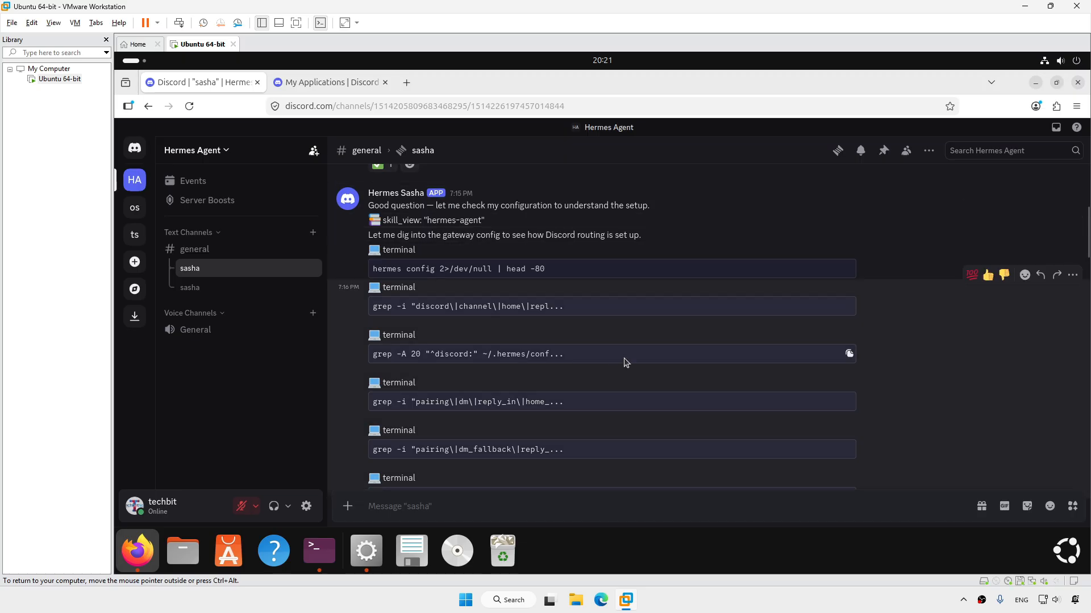
scroll(646, 335, "down", 6)
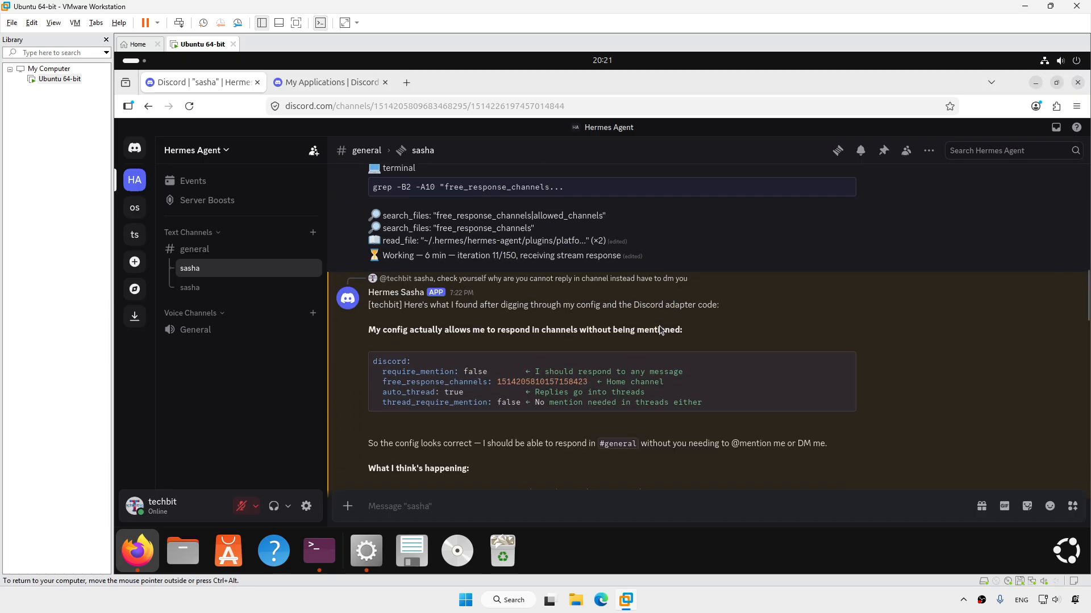
scroll(659, 327, "down", 2)
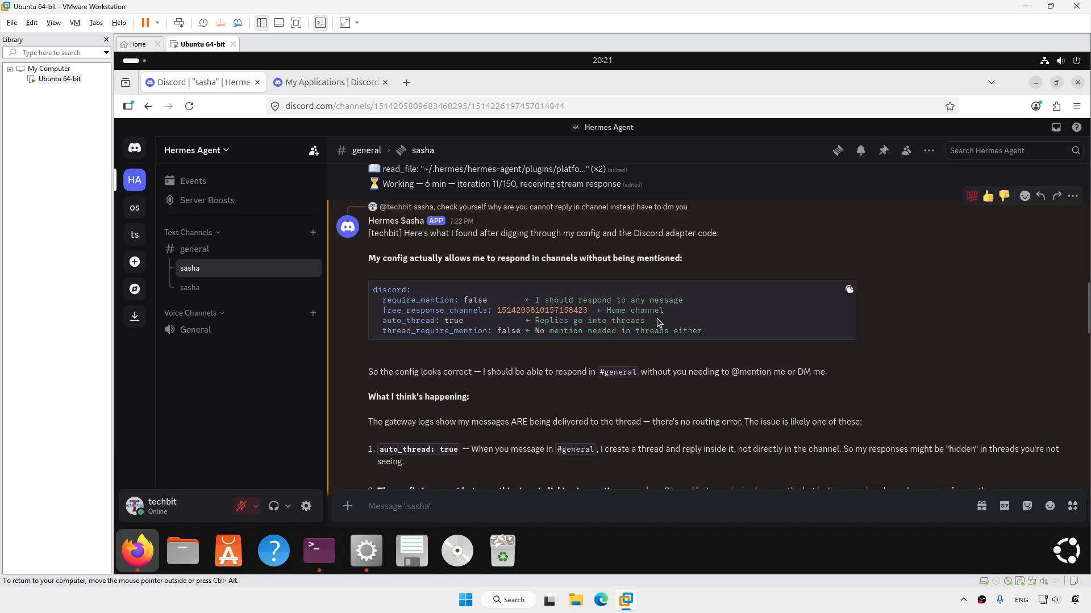
scroll(658, 322, "down", 2)
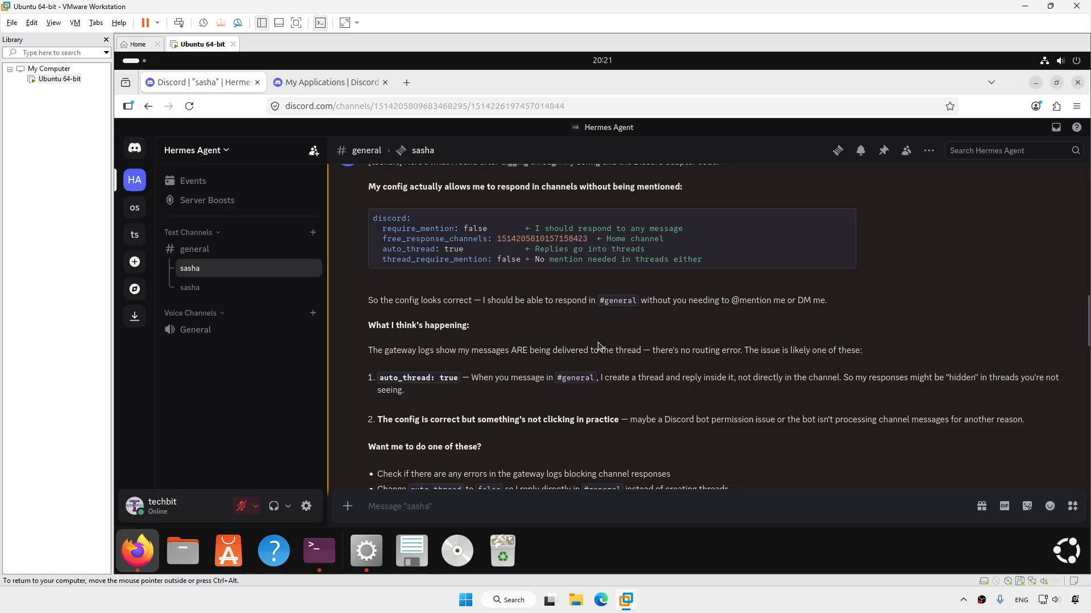
scroll(599, 345, "down", 6)
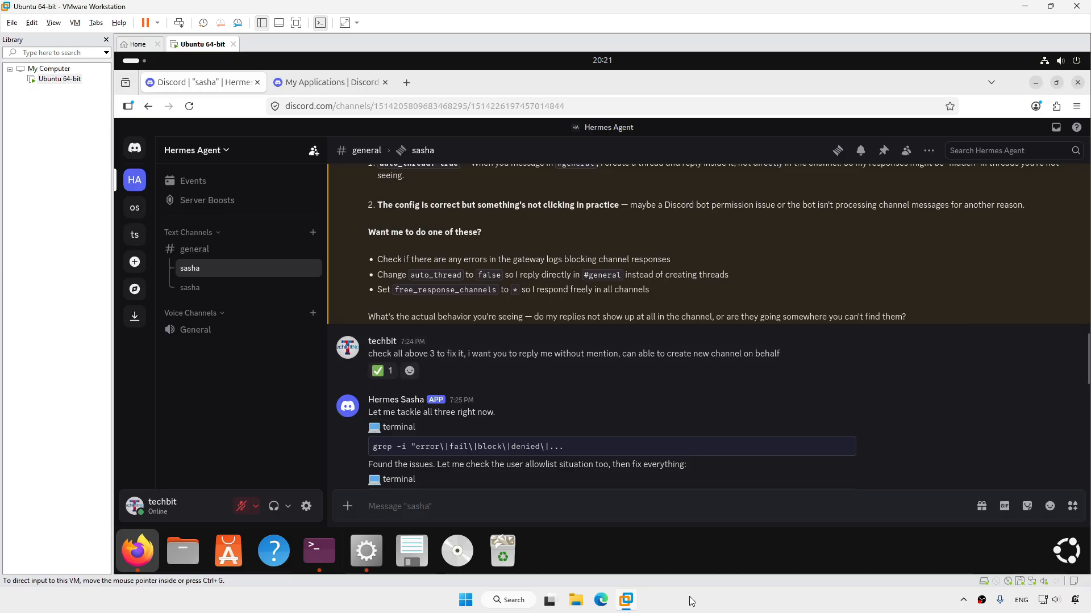
scroll(689, 414, "down", 2)
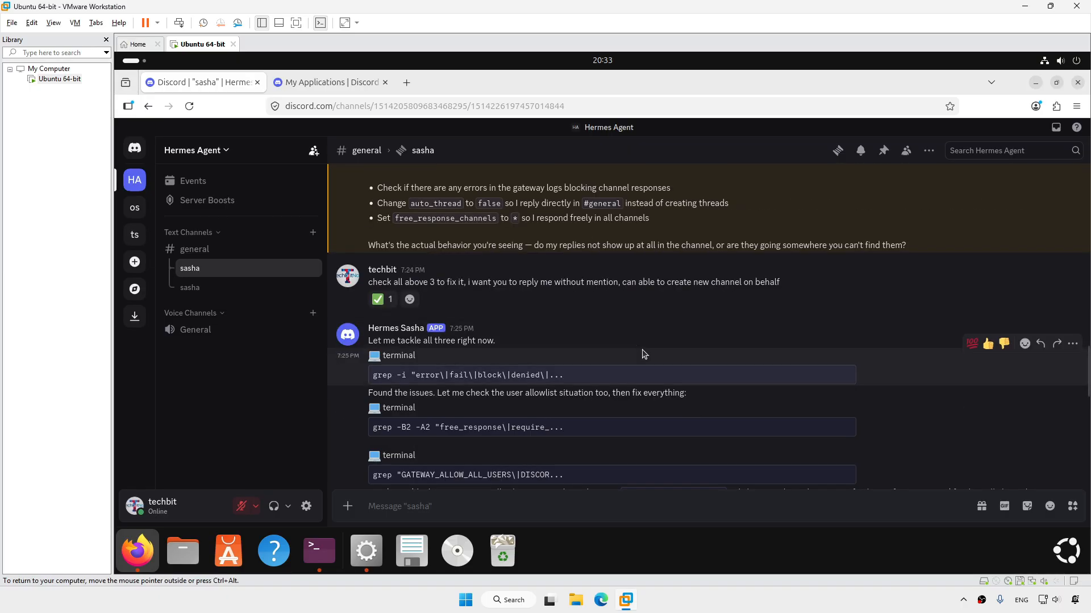
scroll(643, 354, "down", 5)
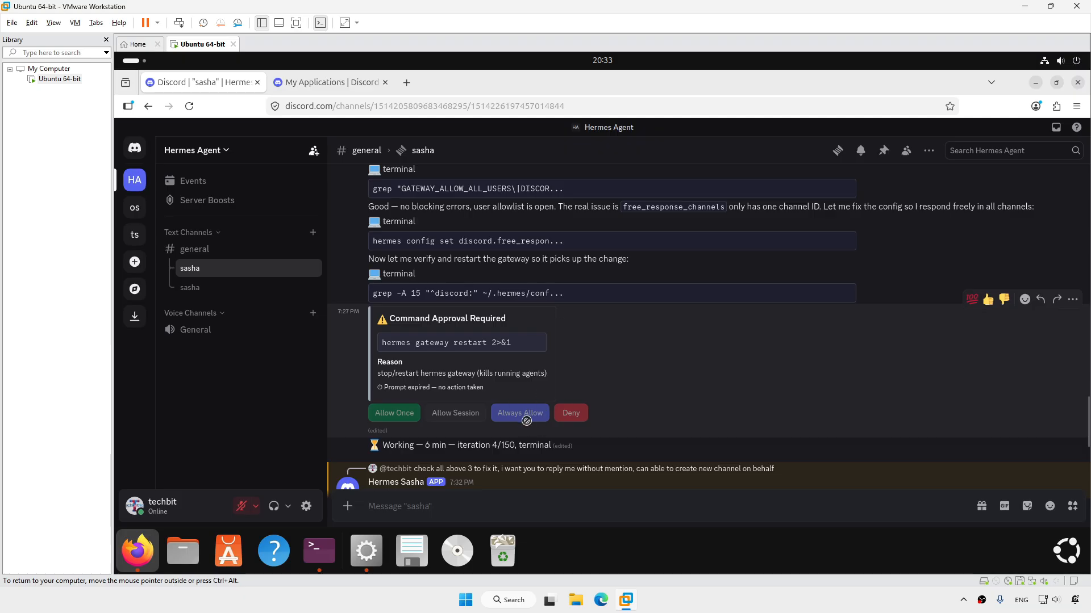
scroll(673, 377, "down", 3)
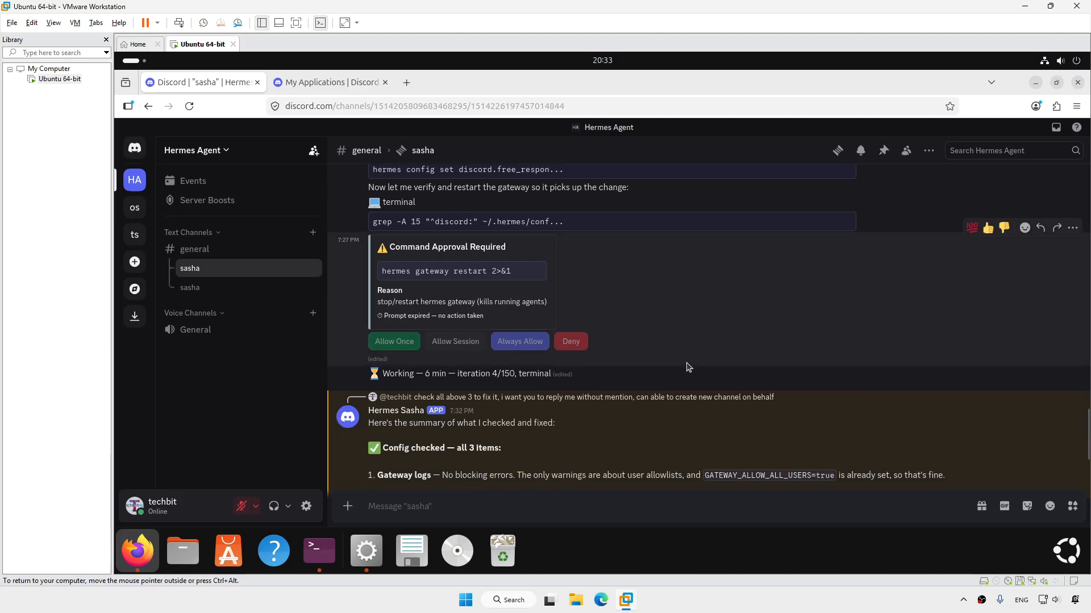
scroll(676, 366, "down", 3)
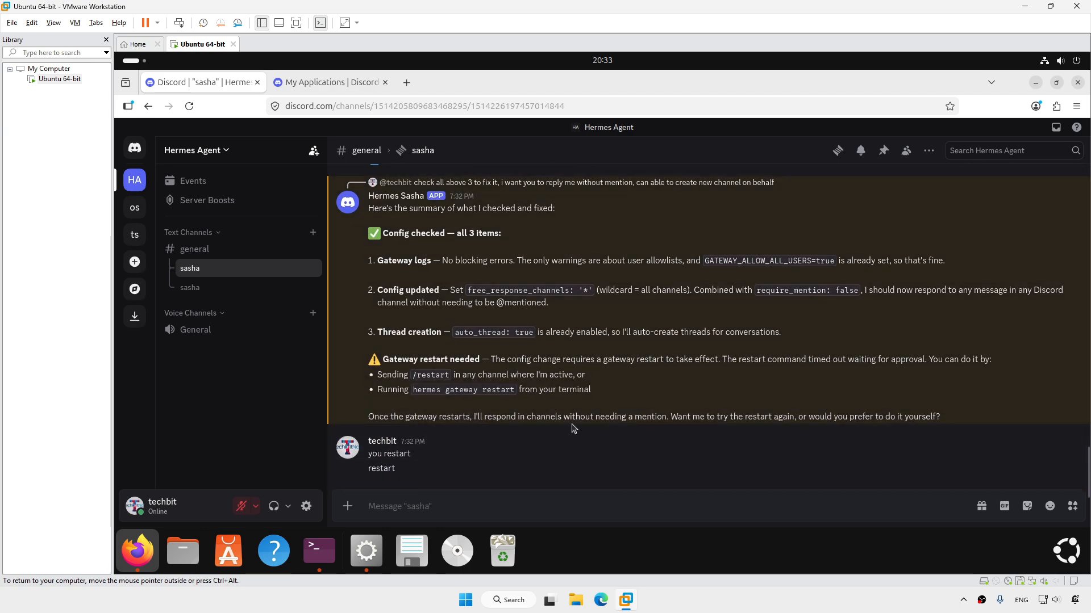
left_click(689, 609)
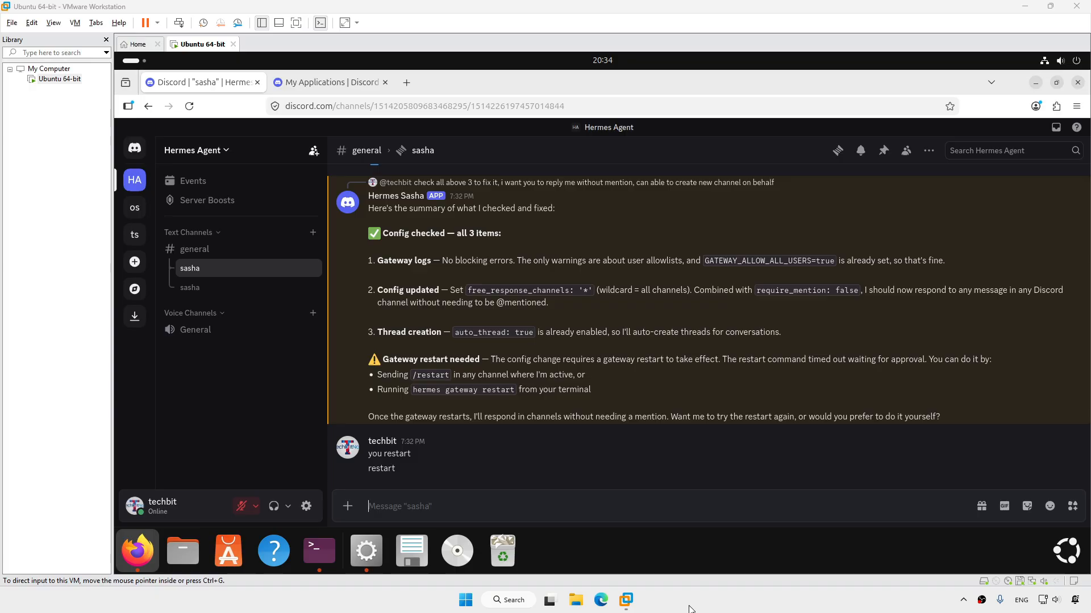
left_click(195, 250)
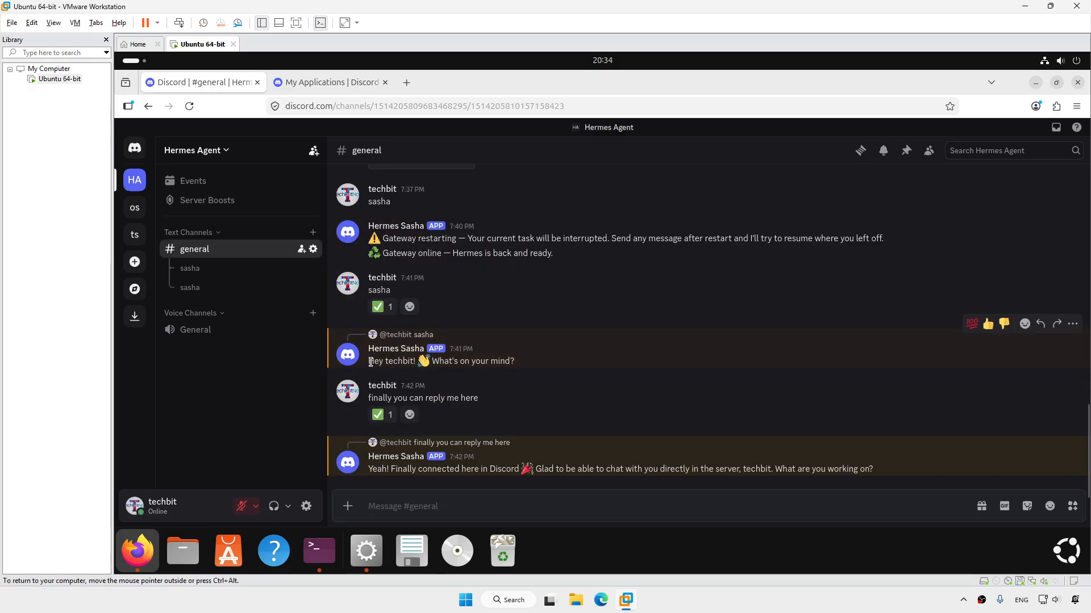
left_click_drag(368, 361, 516, 366)
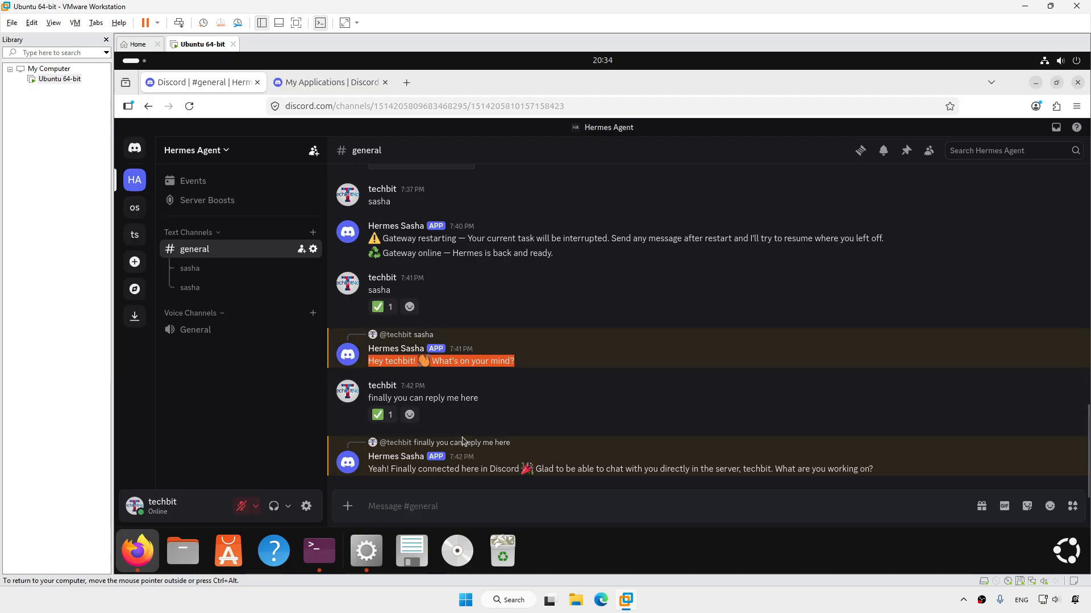
left_click_drag(370, 471, 873, 486)
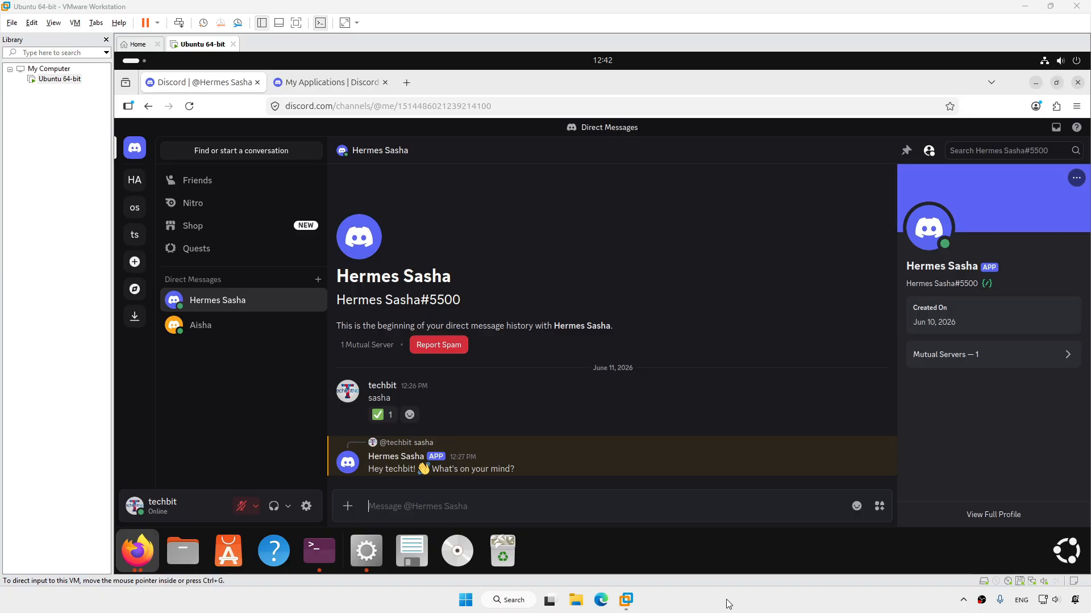
Copy the 'Writing effective prompts' heading and two paragraphs from the Gemini prompt guide PDF
left_click(1036, 84)
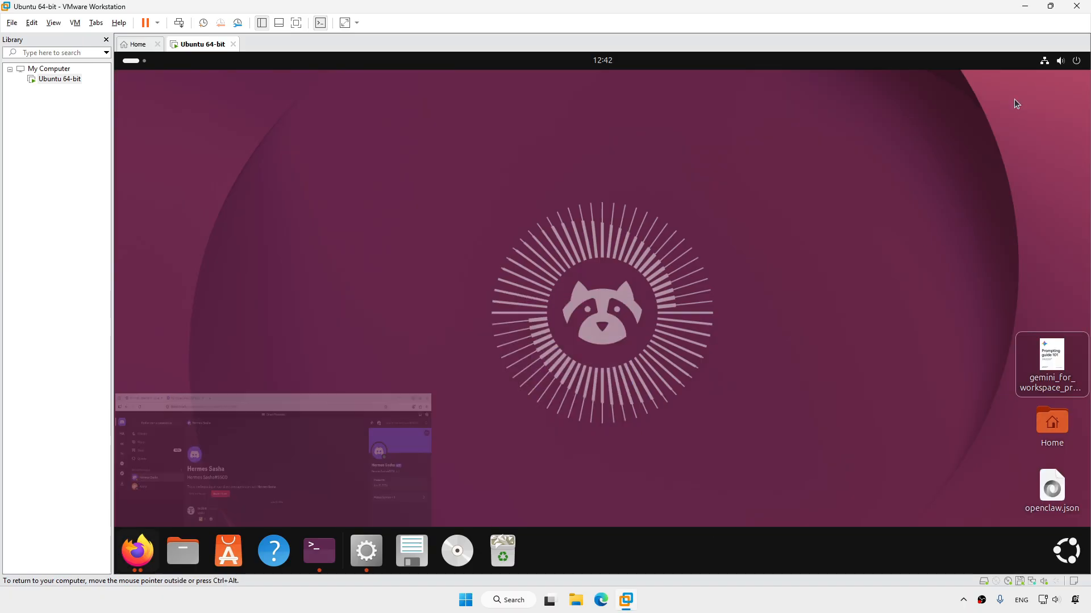
double_click(1052, 358)
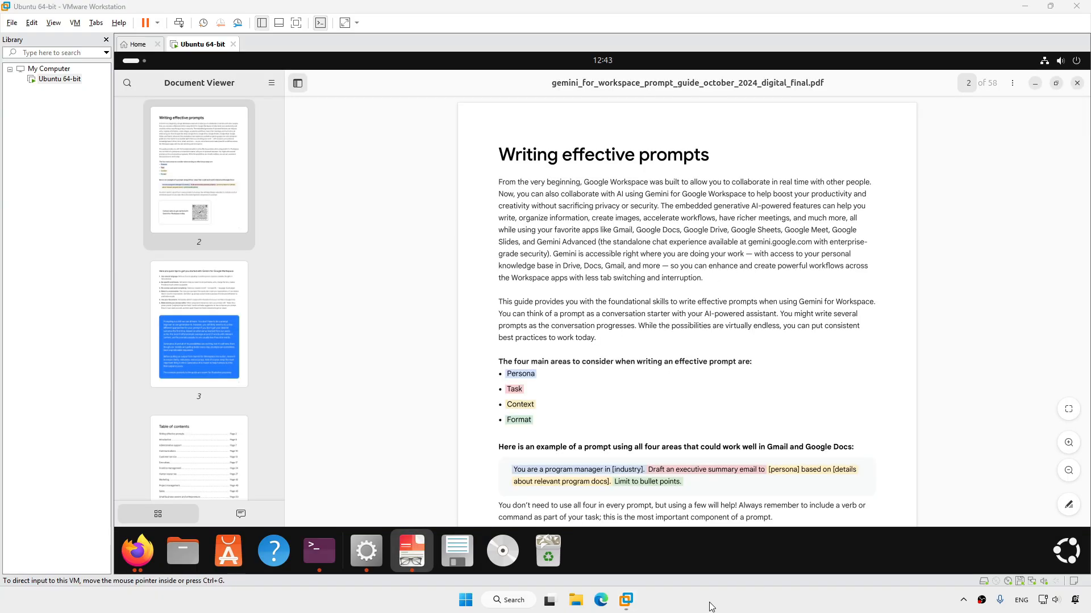
left_click_drag(494, 152, 608, 323)
right_click(648, 328)
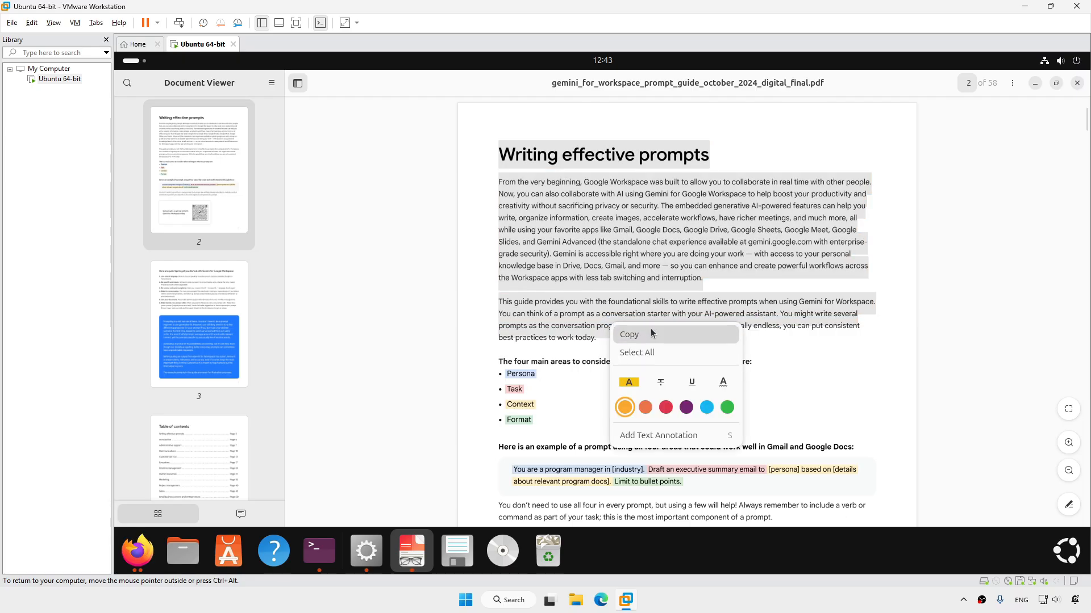
left_click(629, 335)
left_click(137, 551)
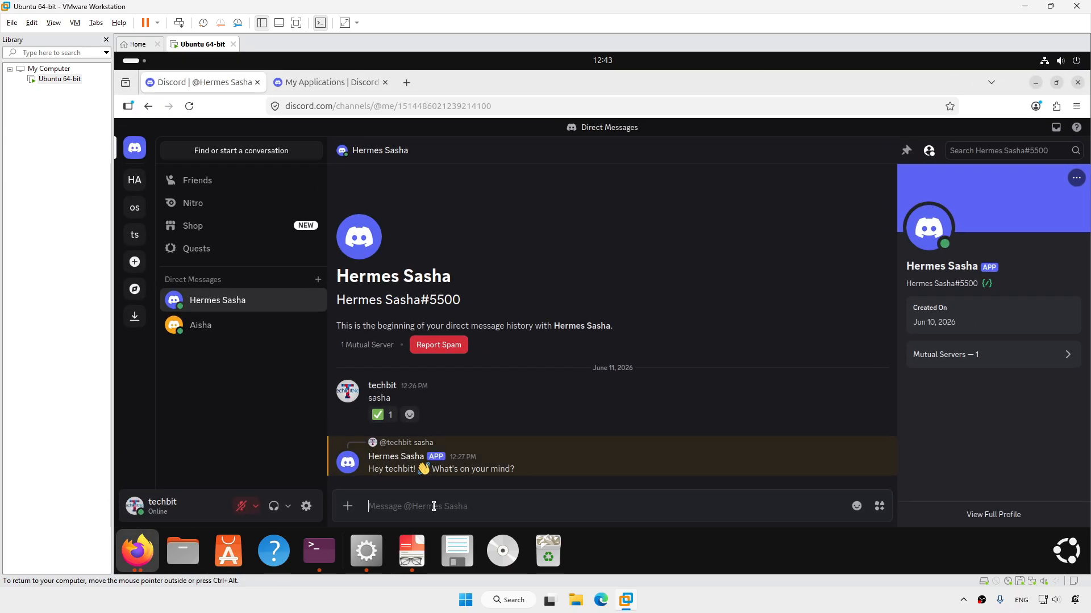
Send Hermes Sasha 'sasha, help me translate following paragraph to chinese' followed by the pasted paragraphs
type("sasha")
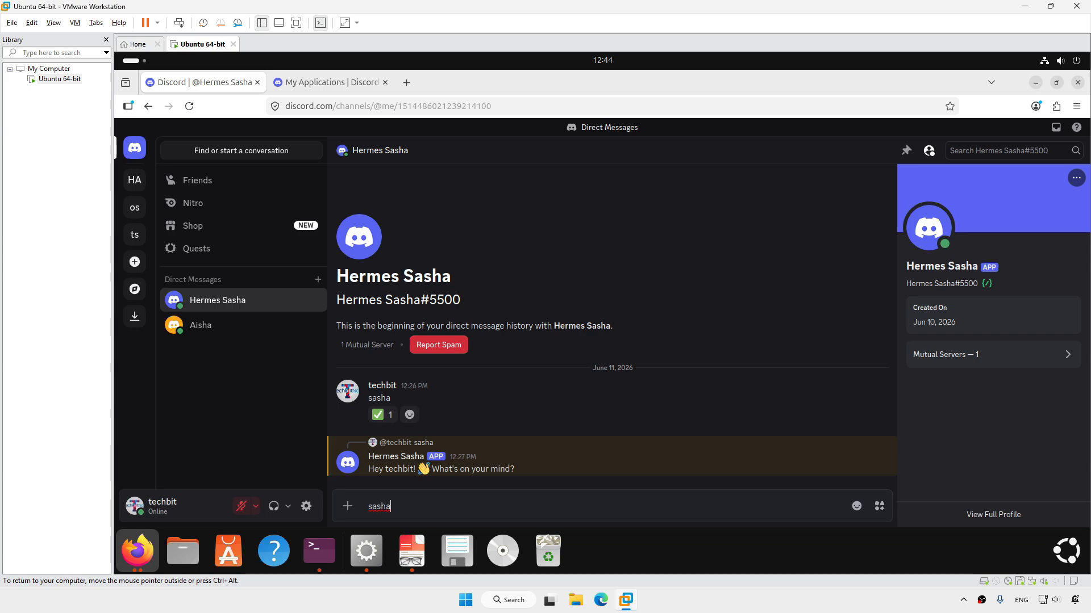
type(", help me tr")
type("anslate follo")
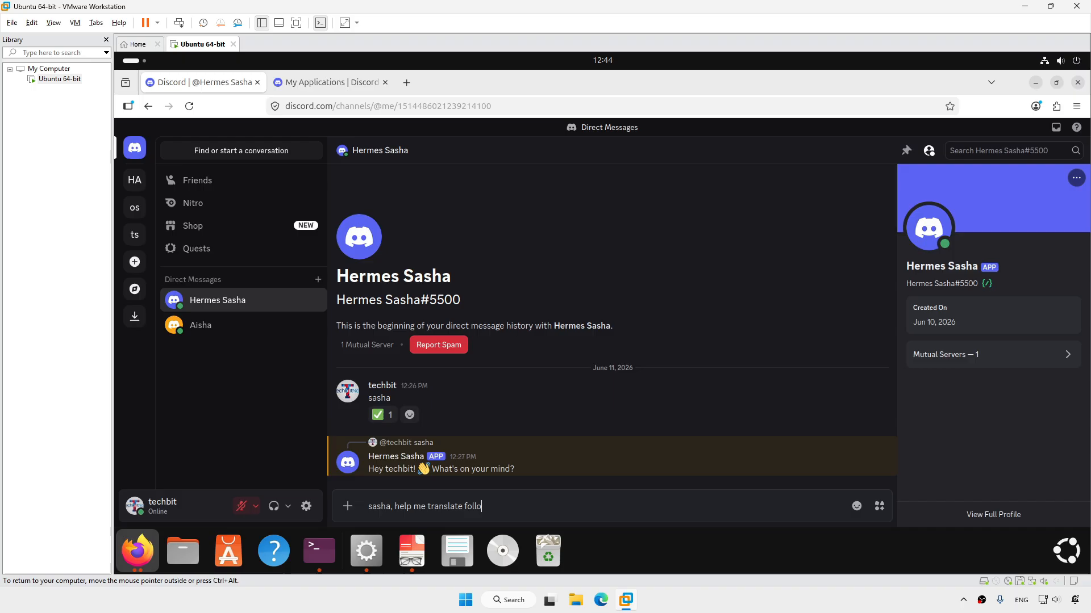
type("wing paragraph to chinese ")
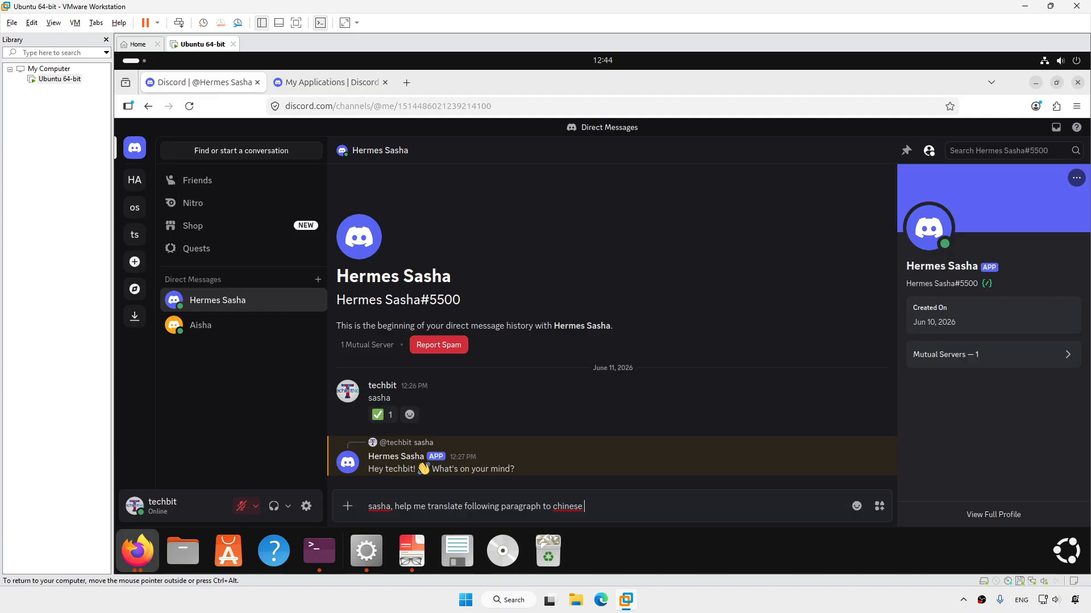
type(",")
key("ctrl+v")
key("Return")
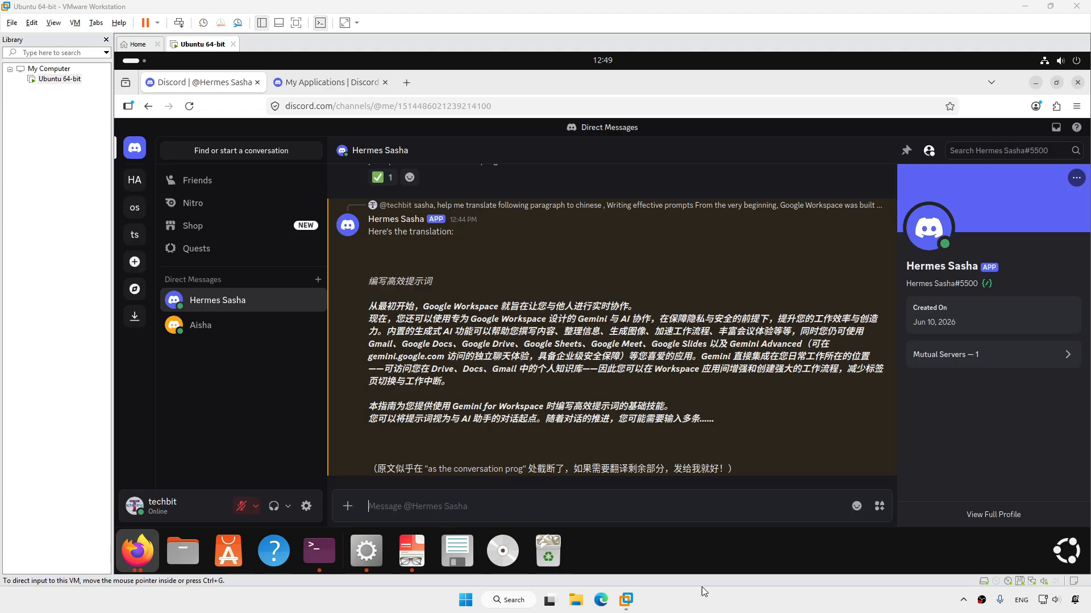
Close the Discord tab and the Gemini prompt guide PDF
left_click(258, 83)
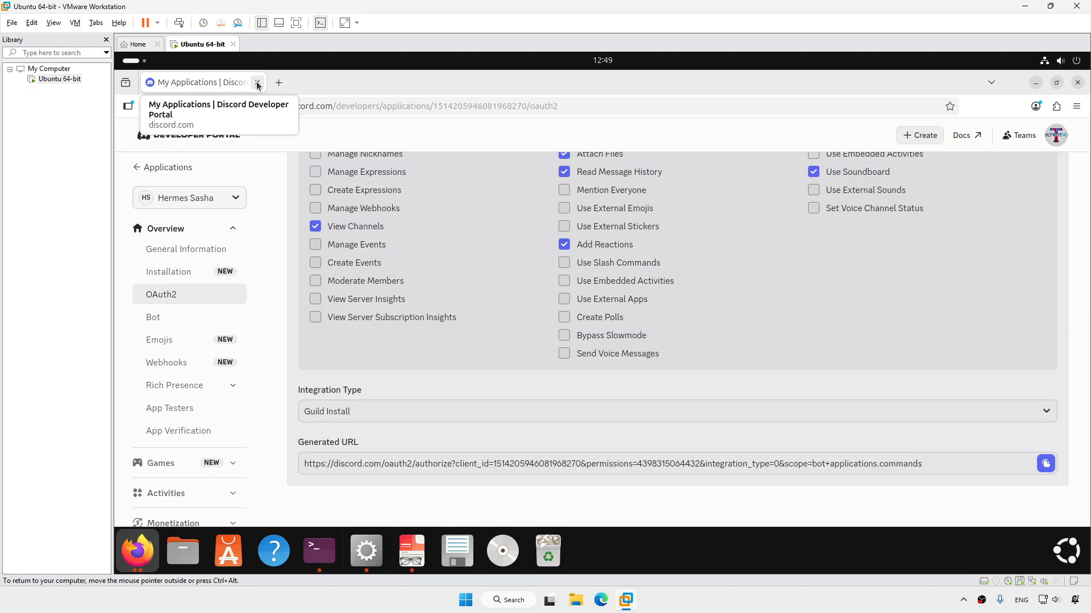
left_click(412, 551)
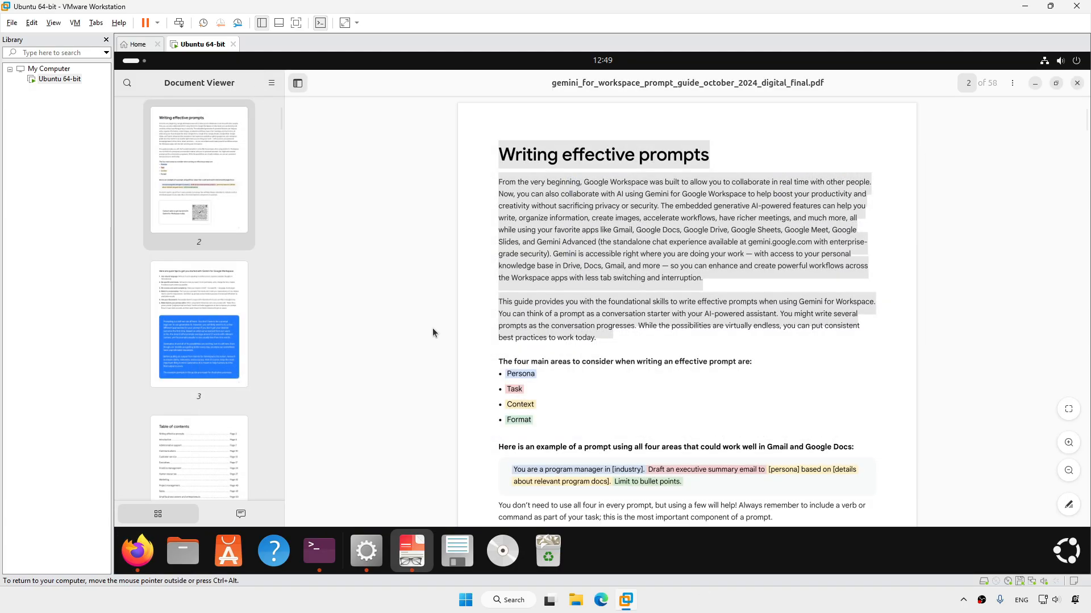
left_click(1076, 83)
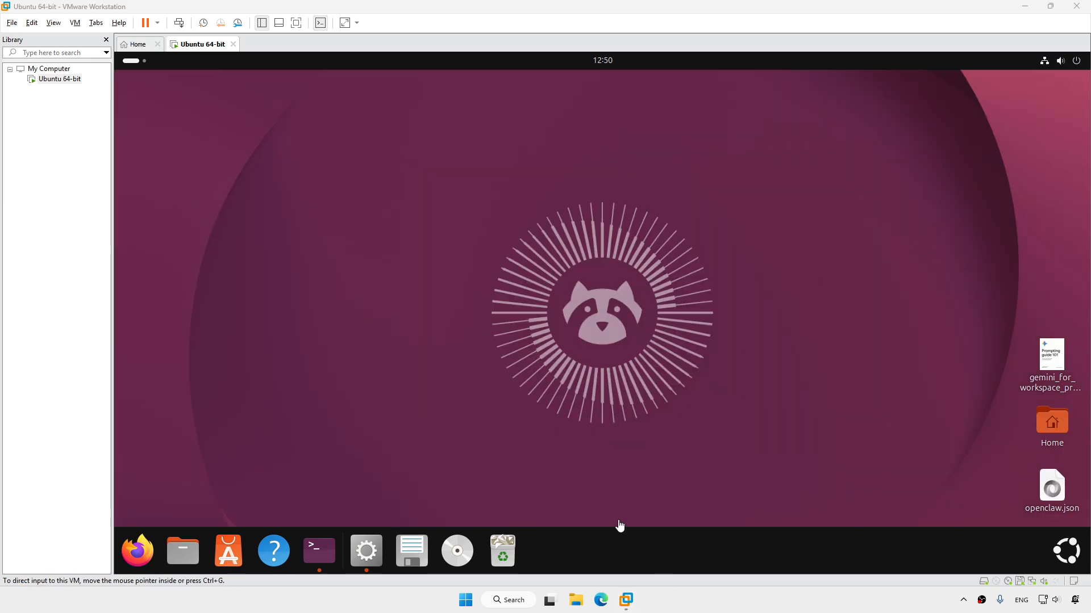
Load Telegram Web at web.telegram.org in Firefox
left_click(137, 550)
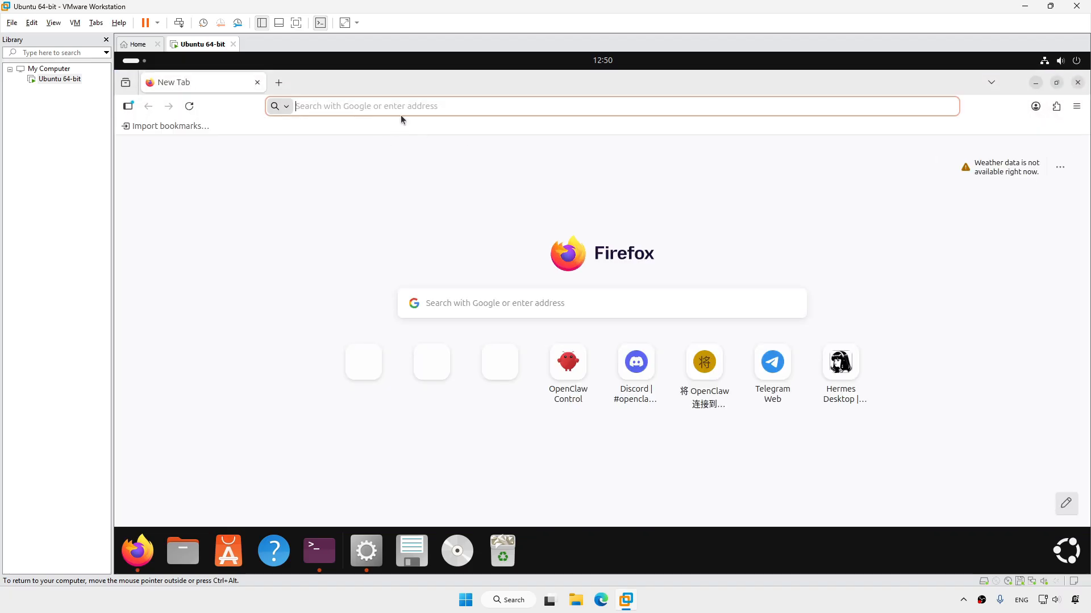
left_click(401, 114)
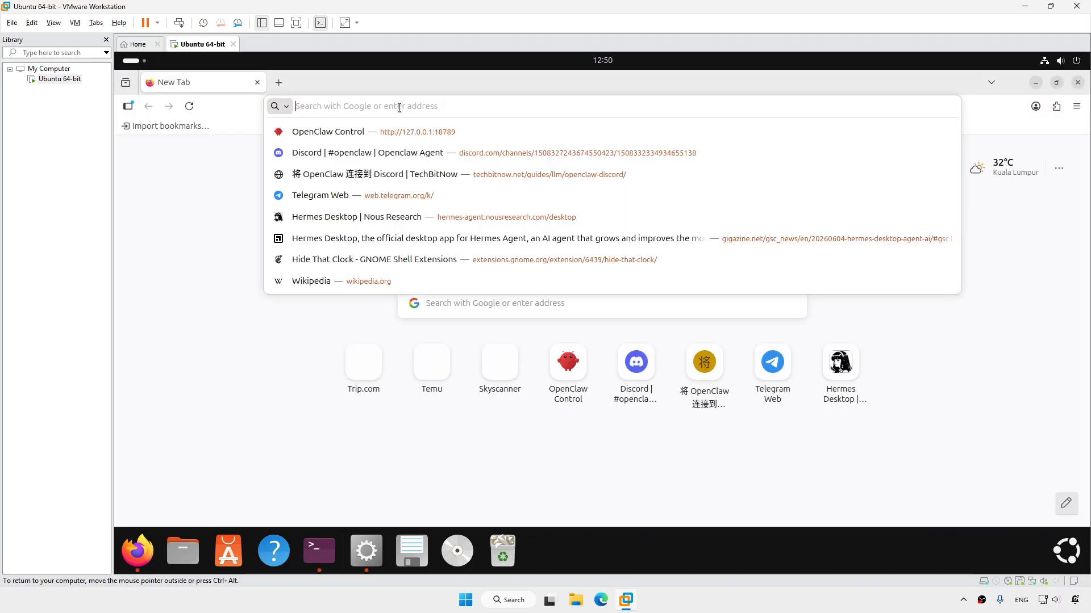
type("web.tele")
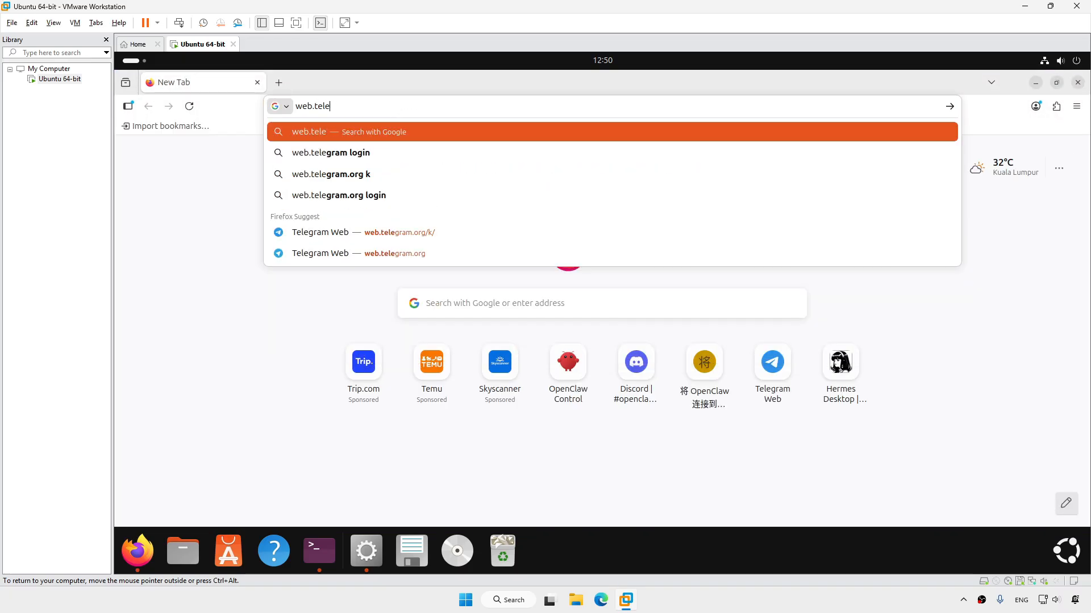
type("gram.org")
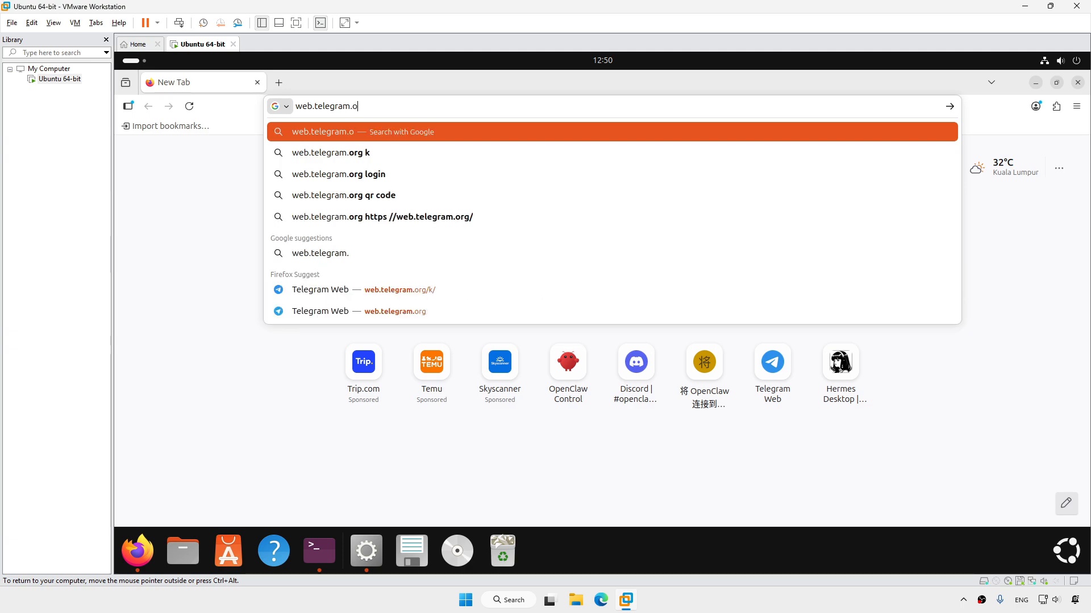
key("Return")
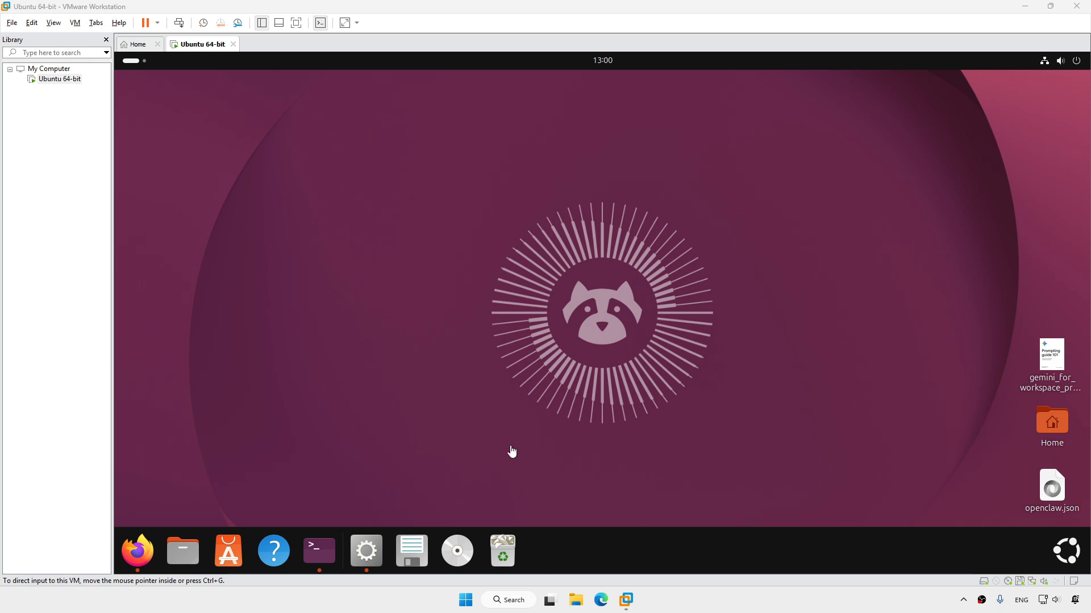
Run 'hermes setup' as a full setup, skipping the OpenClaw import and confirming Telegram and Discord
left_click(320, 552)
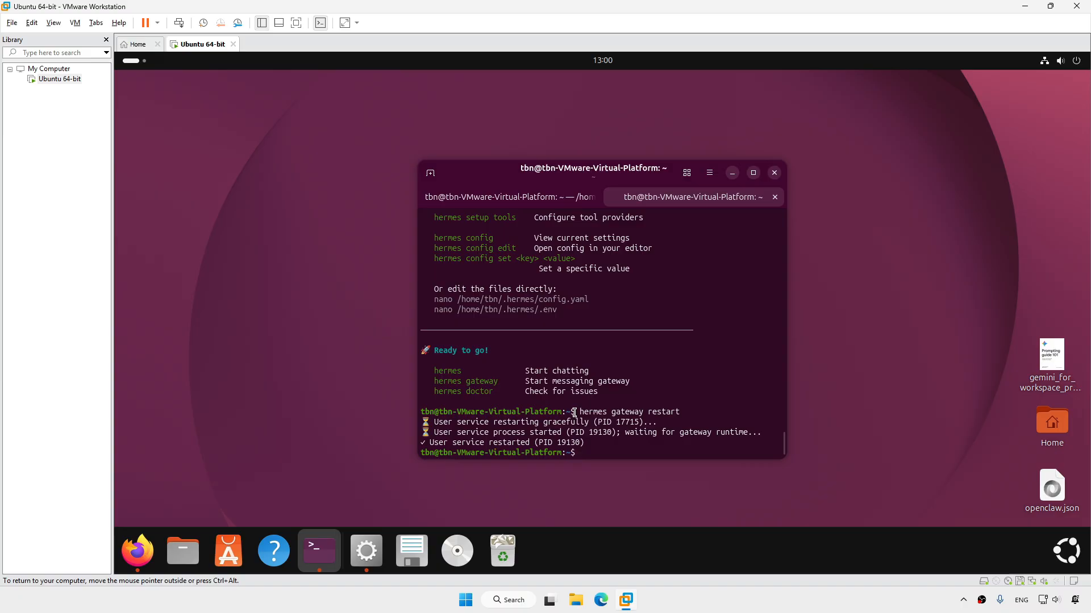
type("hermes setup")
key("Return")
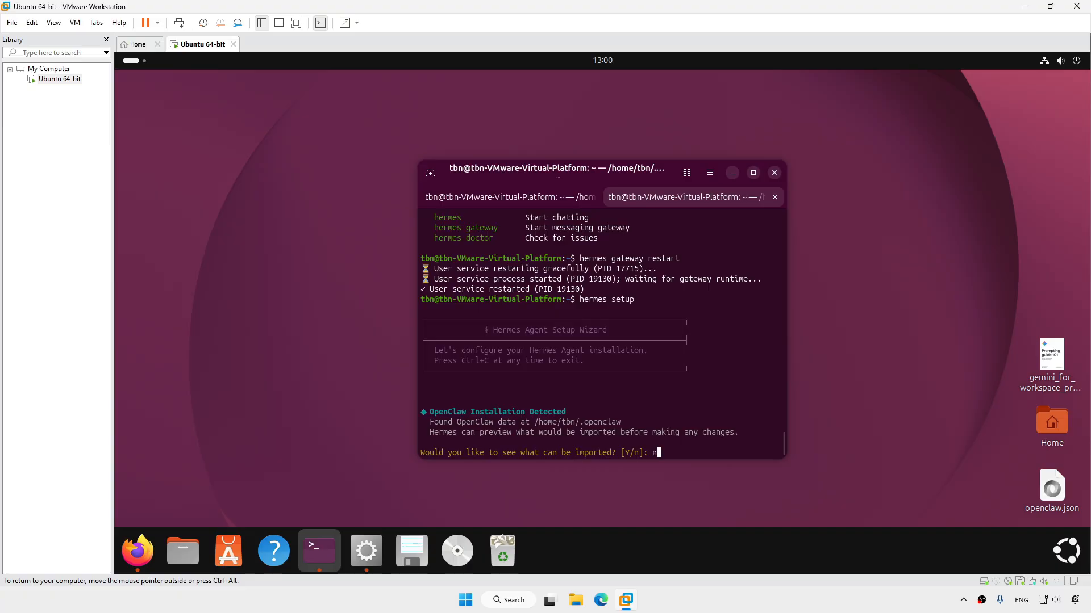
key("Return")
key("Down")
key("Return")
key("Return")
key("Return")
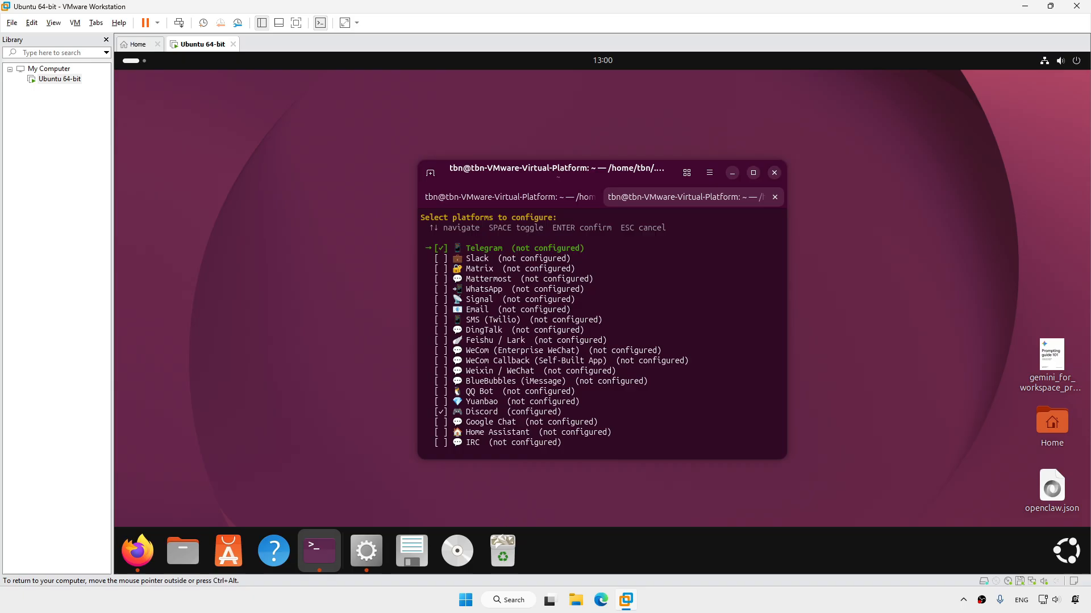
key("Return")
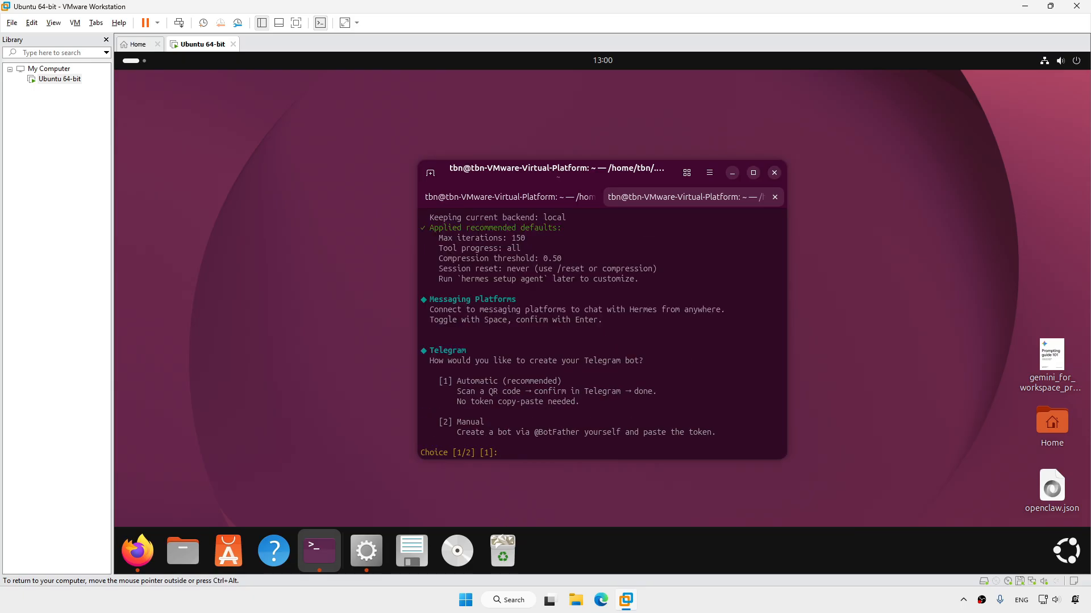
Choose manual Telegram bot creation (option 2) and paste the bot token
type("2")
key("Return")
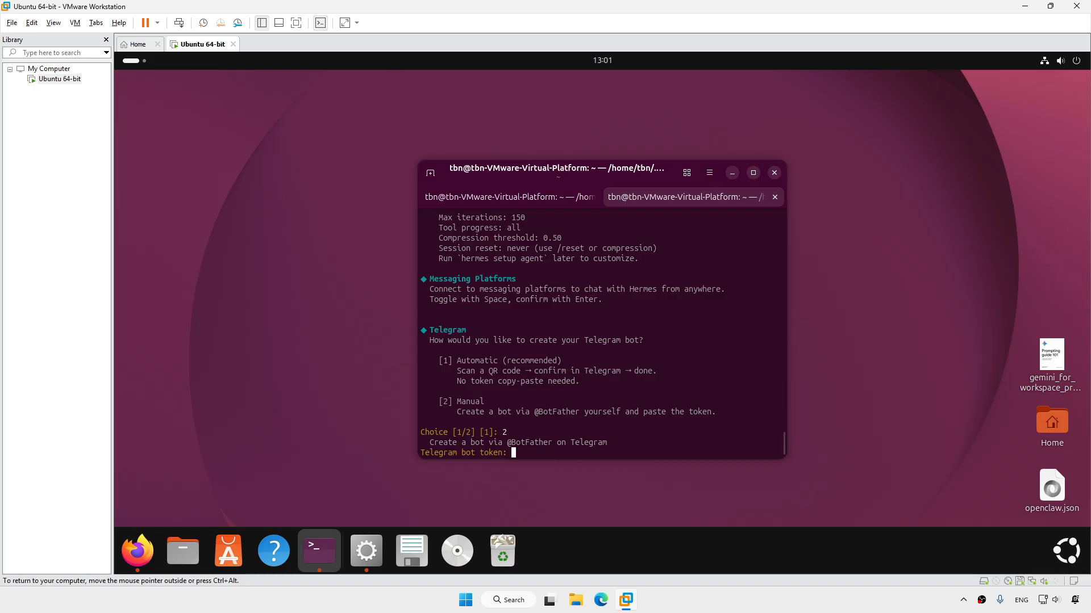
right_click(533, 454)
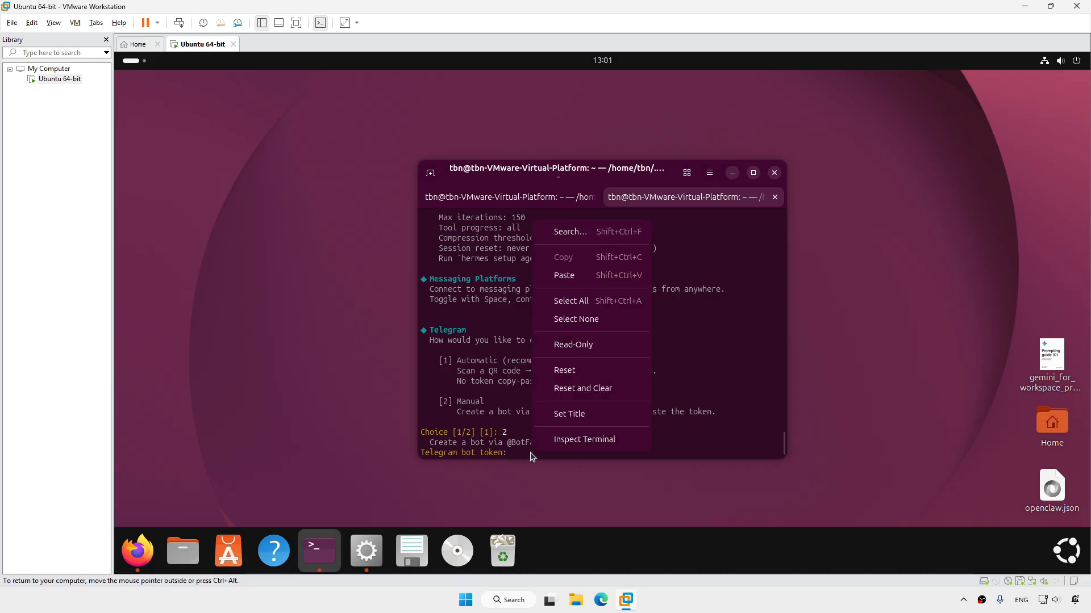
left_click(585, 275)
Save the bot token and copy your numeric user ID from the User Info • Get ID chat
key("Return")
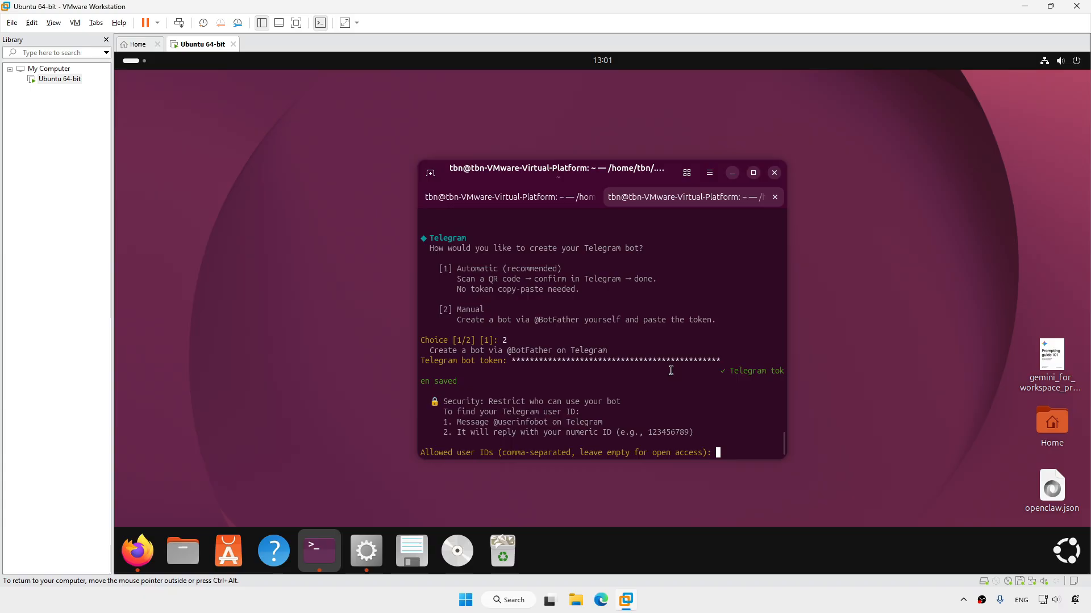
left_click(684, 492)
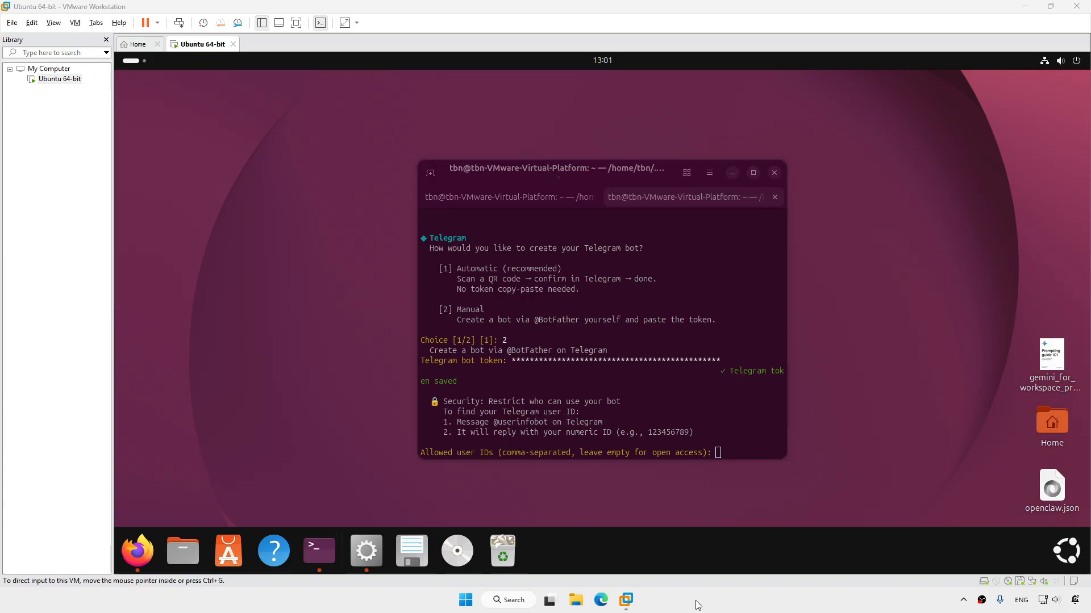
left_click(151, 551)
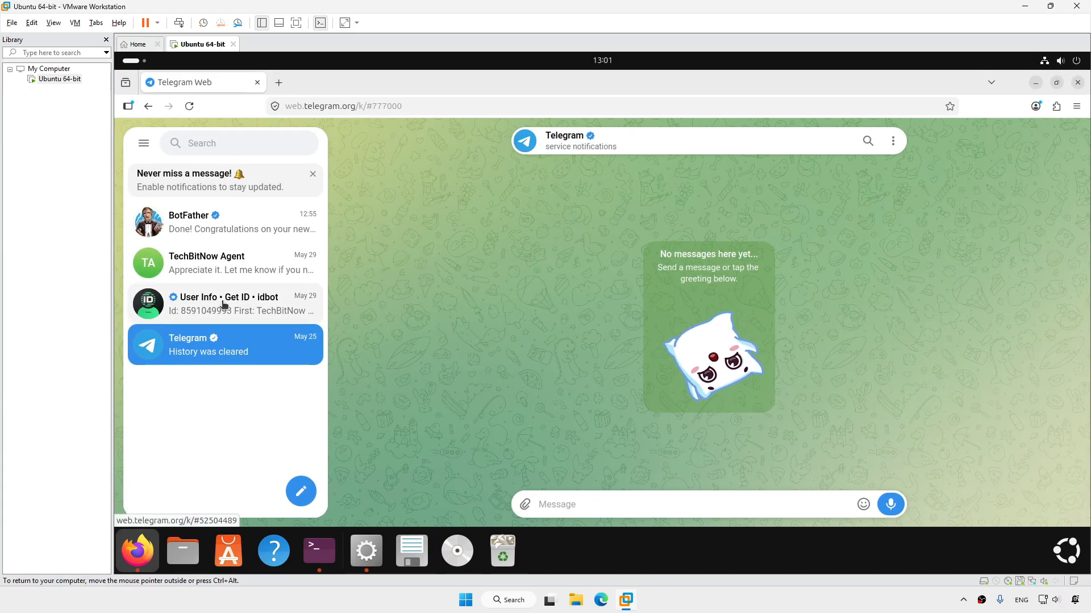
left_click(223, 305)
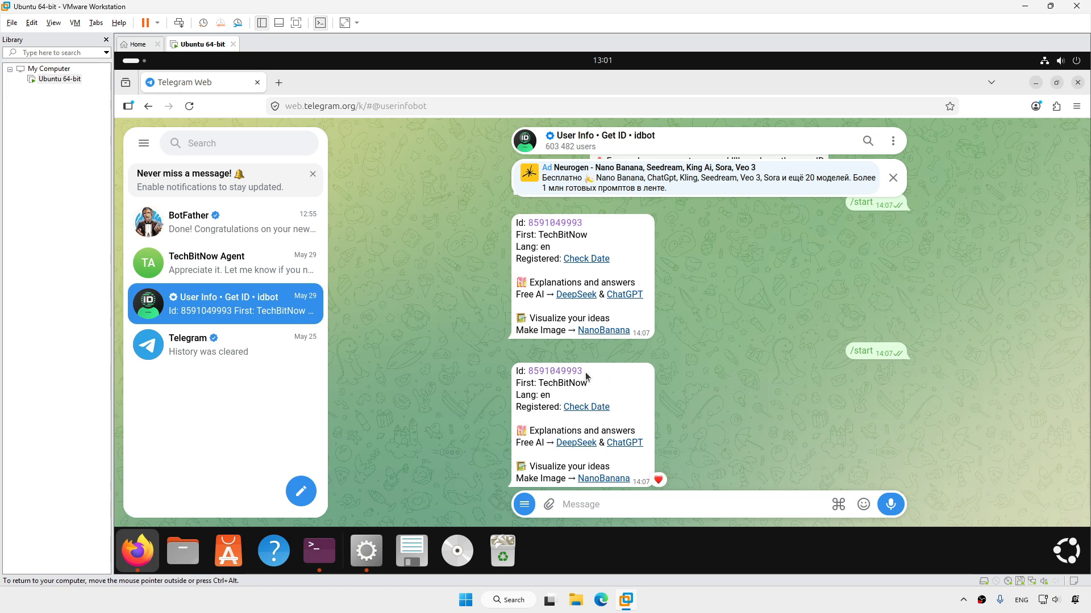
left_click_drag(586, 375, 529, 375)
key("ctrl+c")
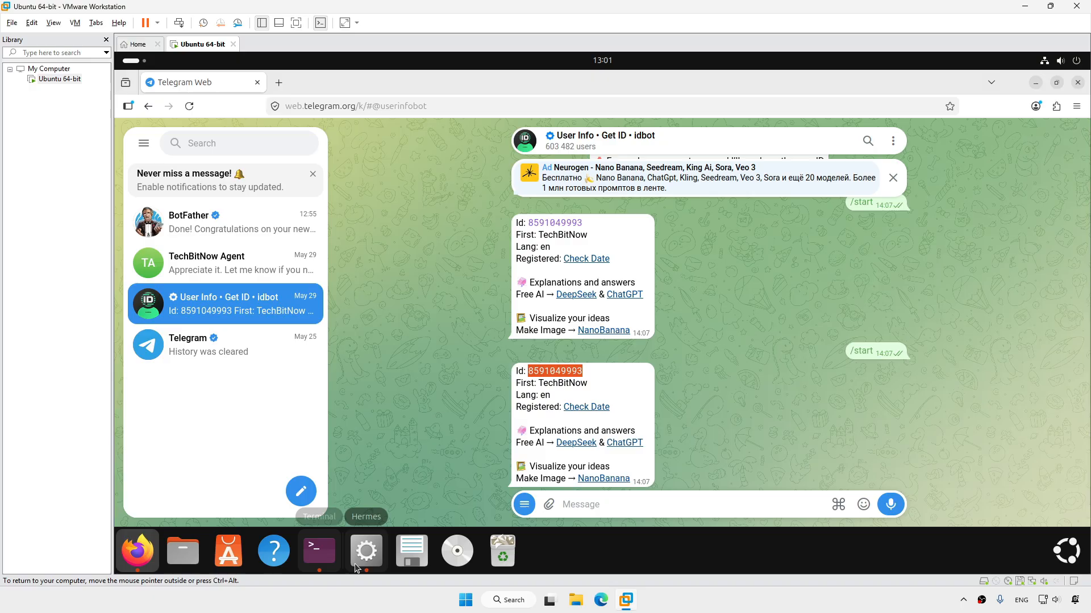
left_click(1035, 82)
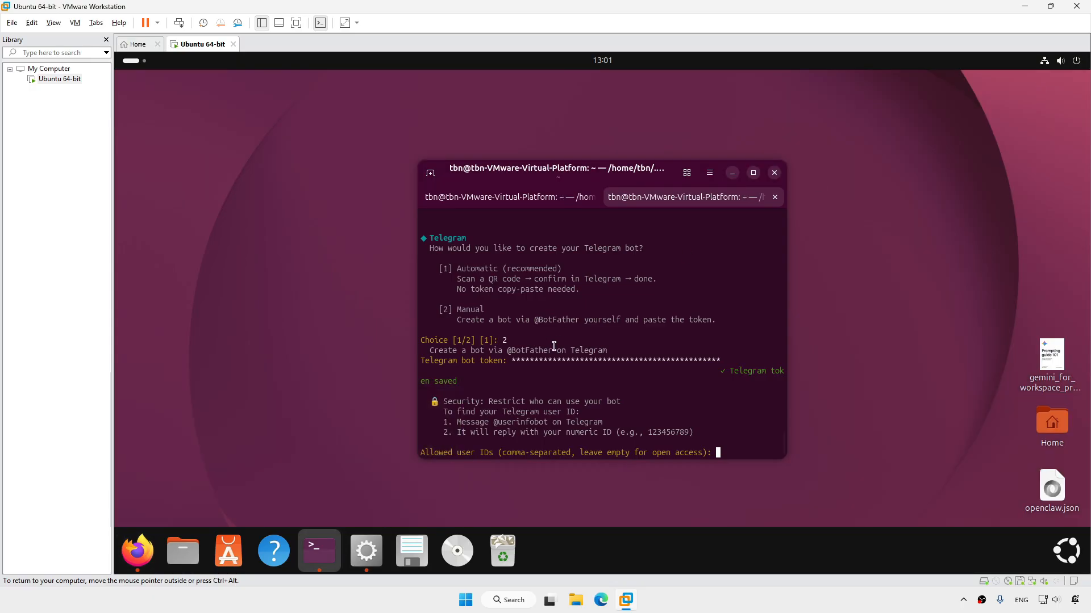
right_click(720, 453)
Paste the user ID as the allowed Telegram user and accept it as the home channel
left_click(785, 286)
key("Return")
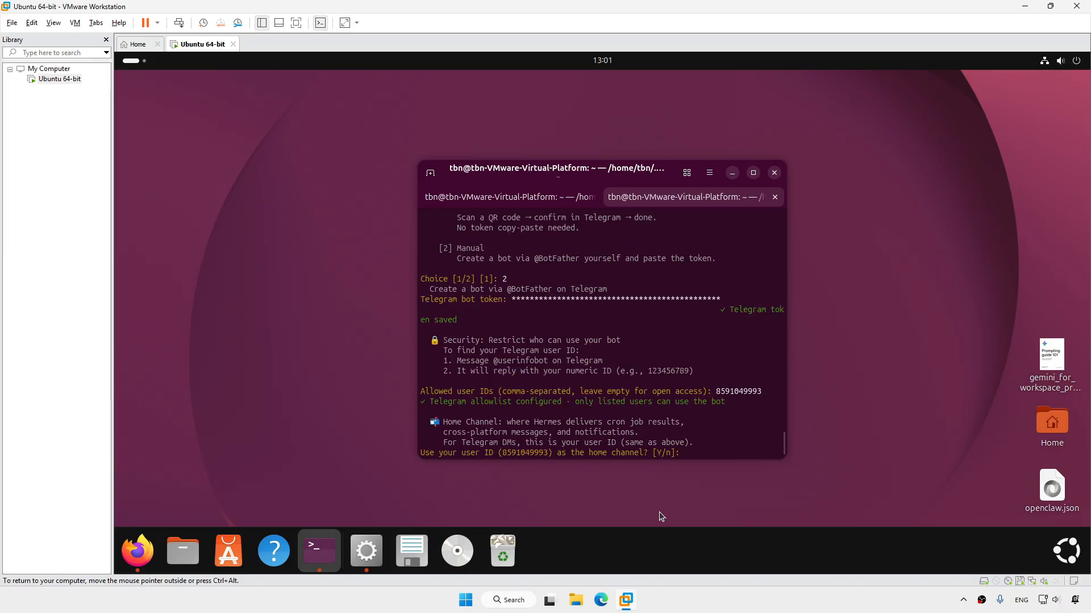
type("y")
key("Return")
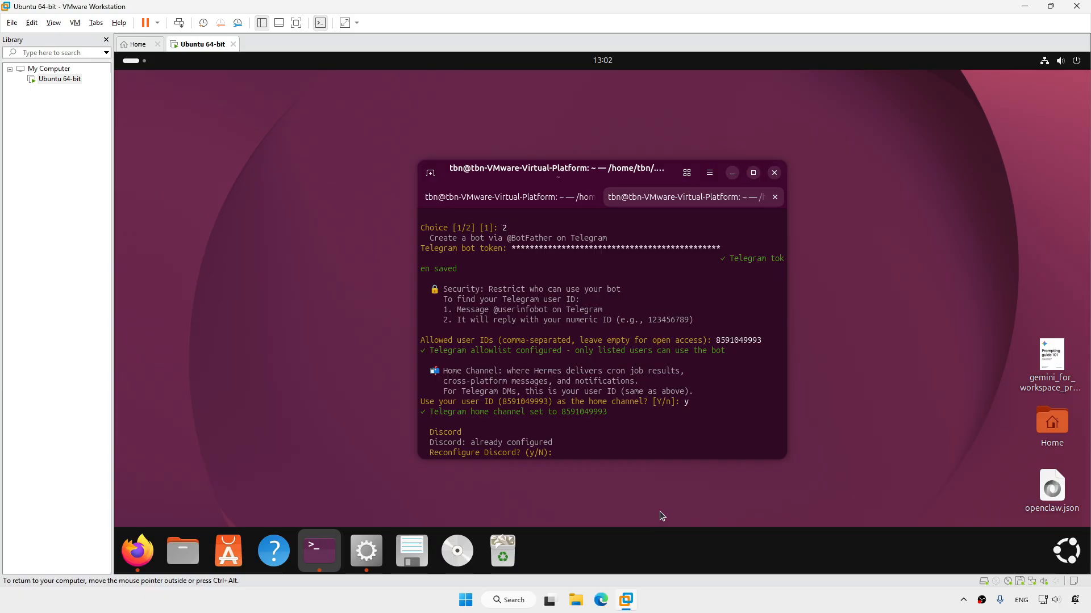
Decline Discord reconfiguration and allowlist, restart the gateway, and keep default providers to finish
type("n")
key("Return")
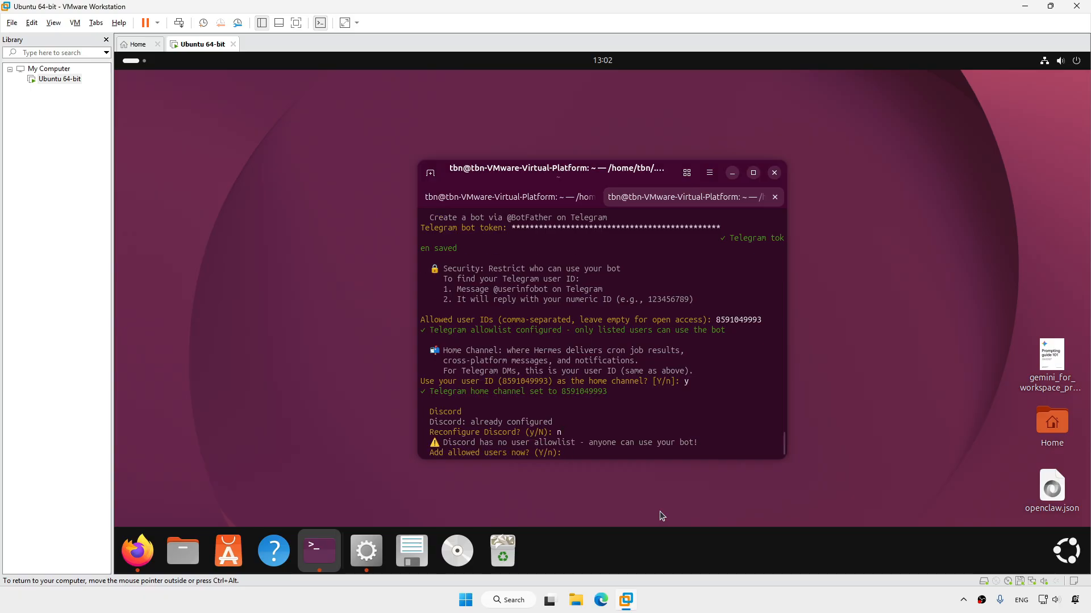
type("n")
key("Return")
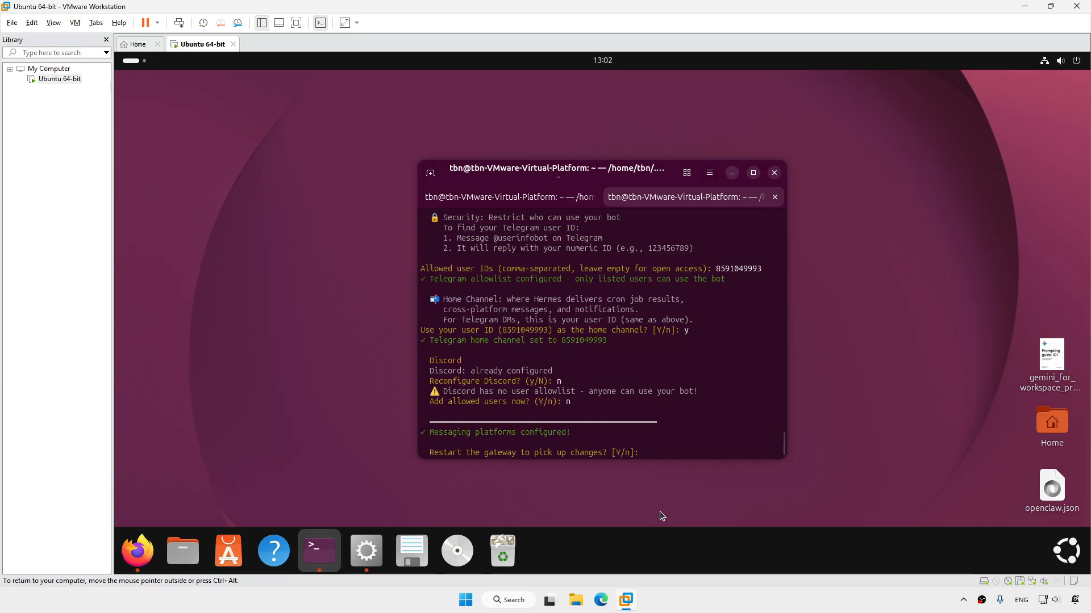
type("y")
key("Return")
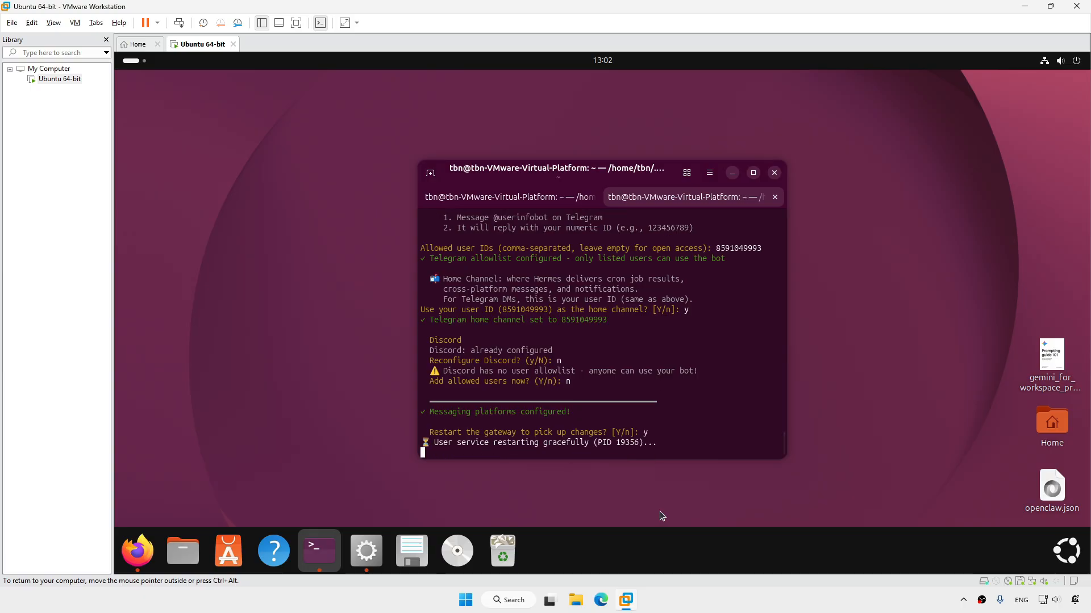
key("Return")
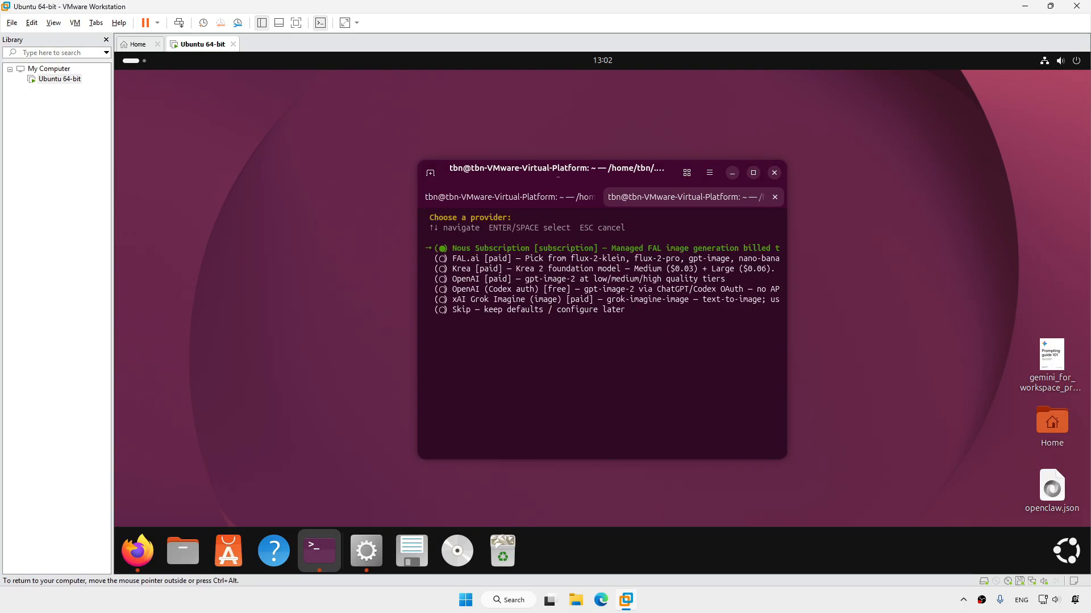
key("Return")
left_click(723, 596)
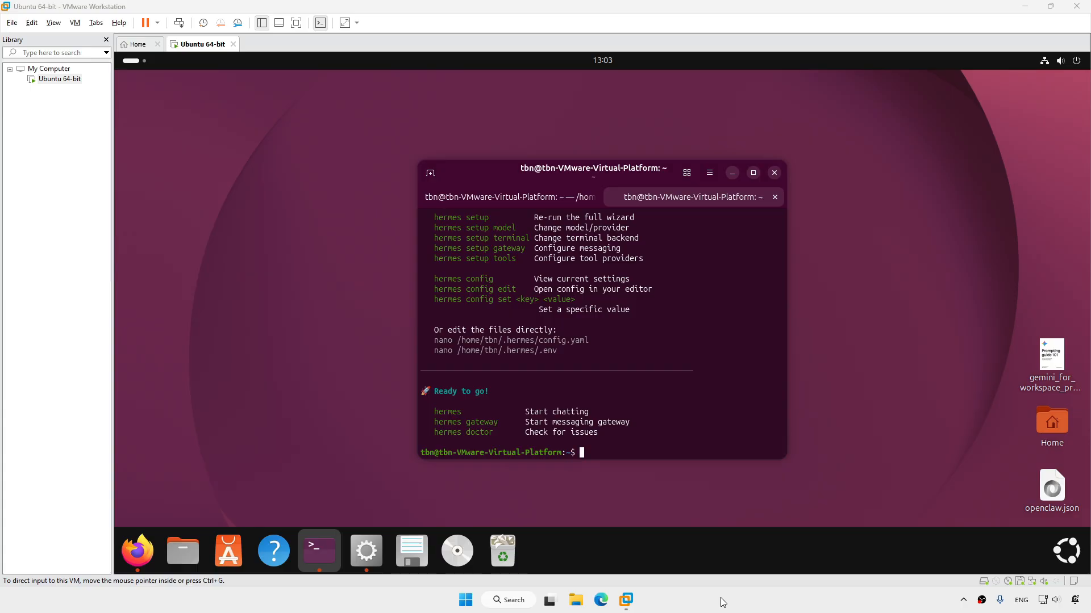
Enable Telegram on the Hermes Agent Messaging page, then enter 'hermes gateway restart' in the terminal
left_click(373, 556)
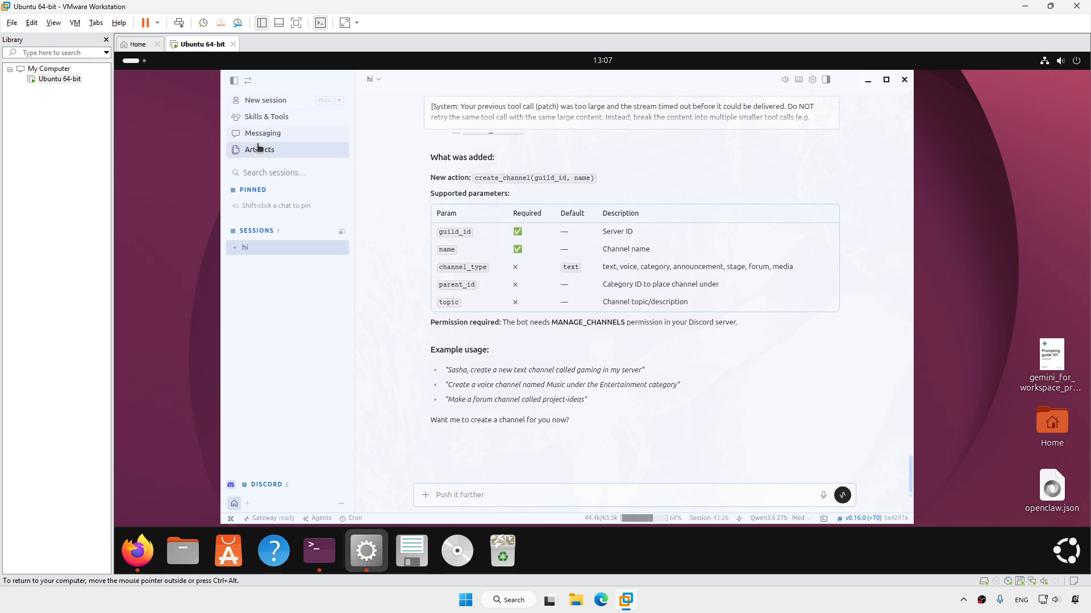
left_click(282, 136)
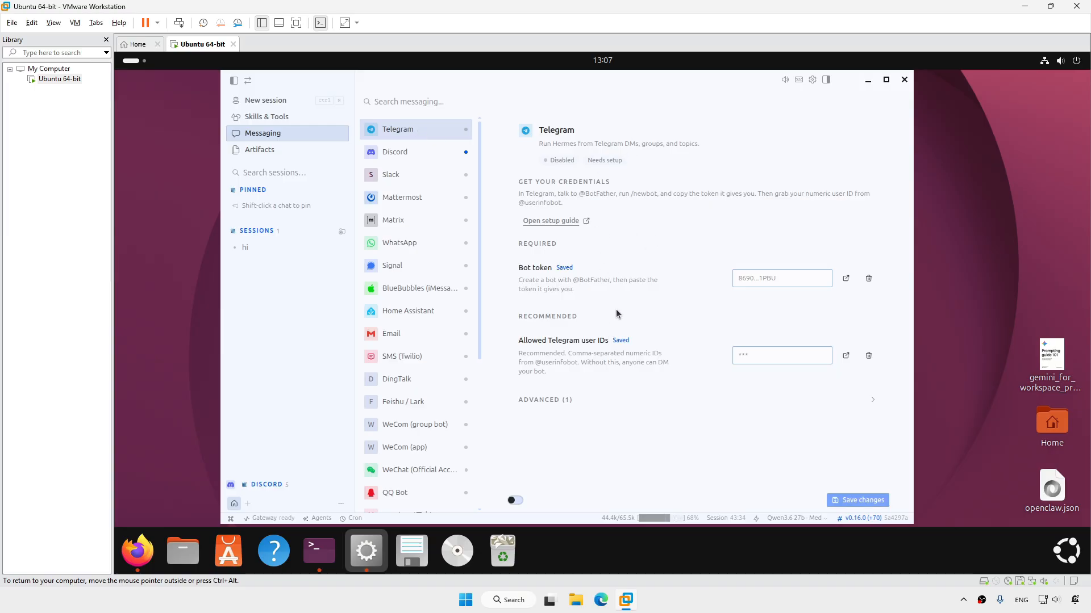
left_click(515, 501)
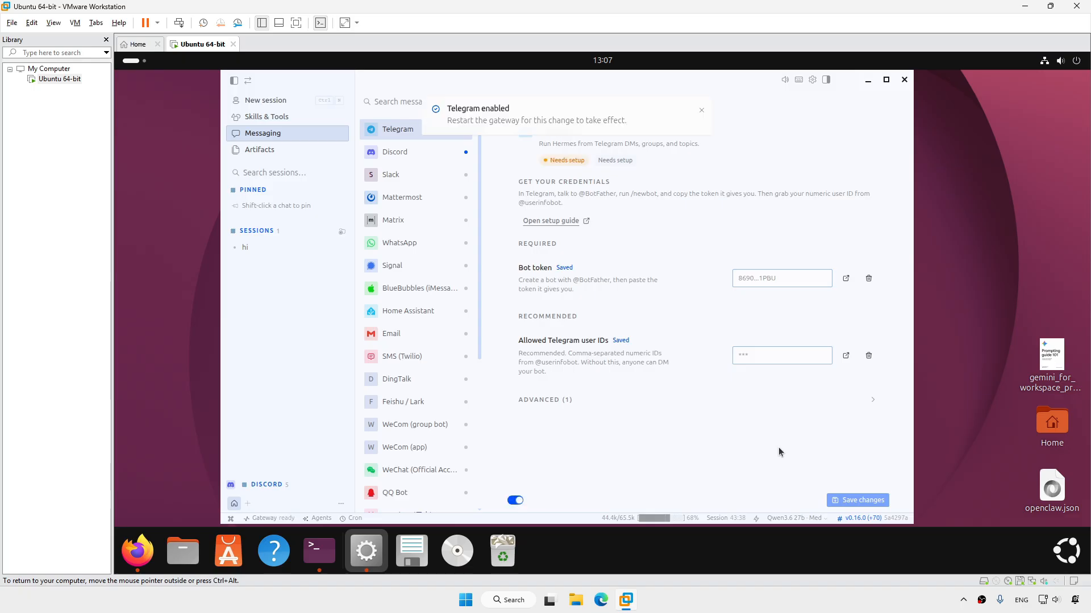
left_click(868, 79)
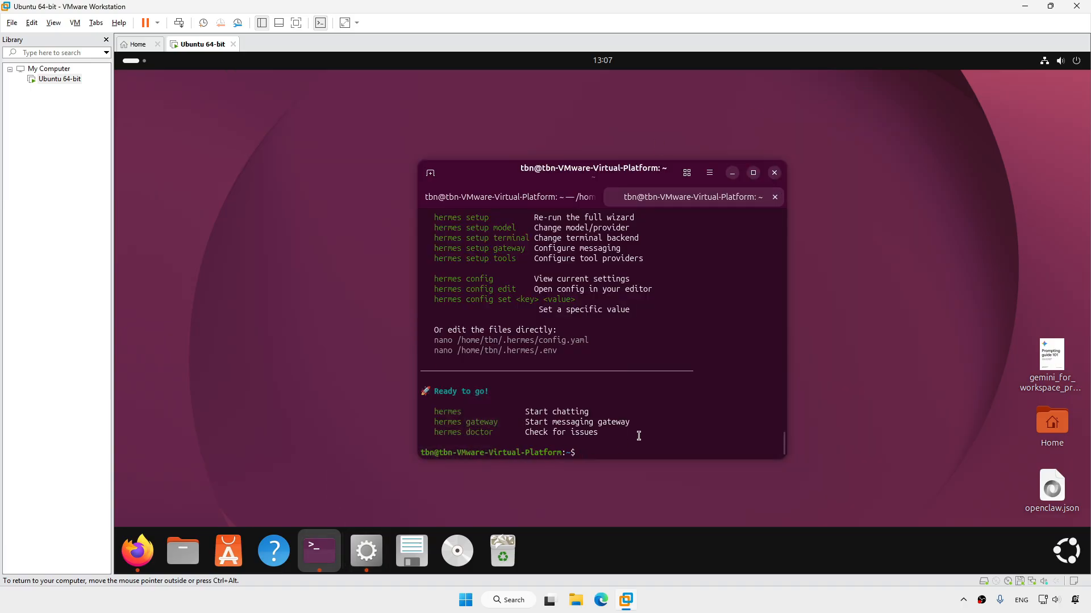
type("hermes gateway restart")
Restart the gateway, relaunch with 'hermes desktop', and confirm Telegram and Discord show Connected
key("Return")
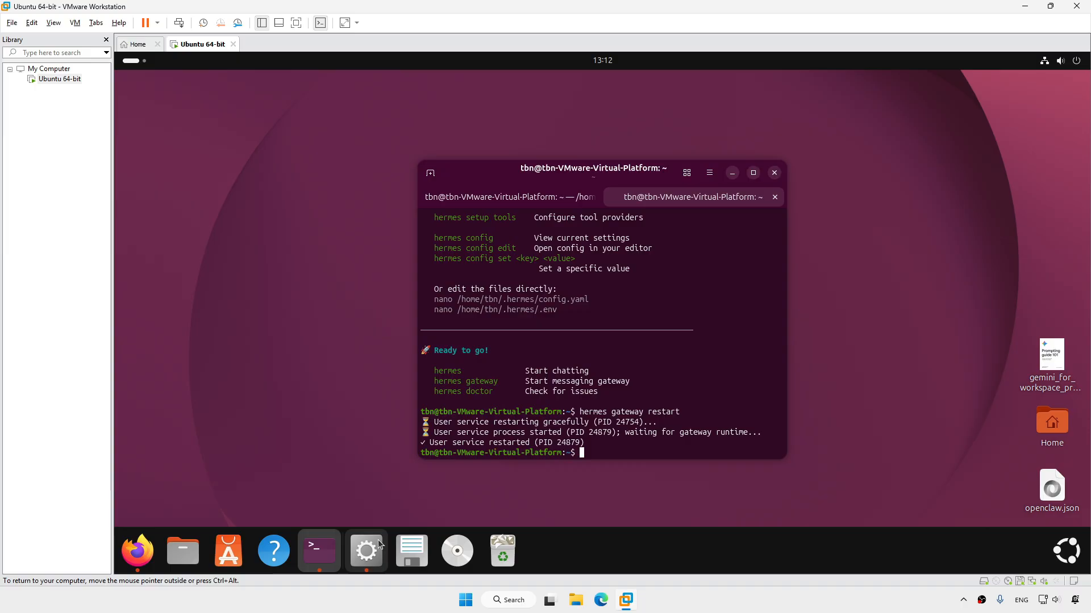
left_click(367, 551)
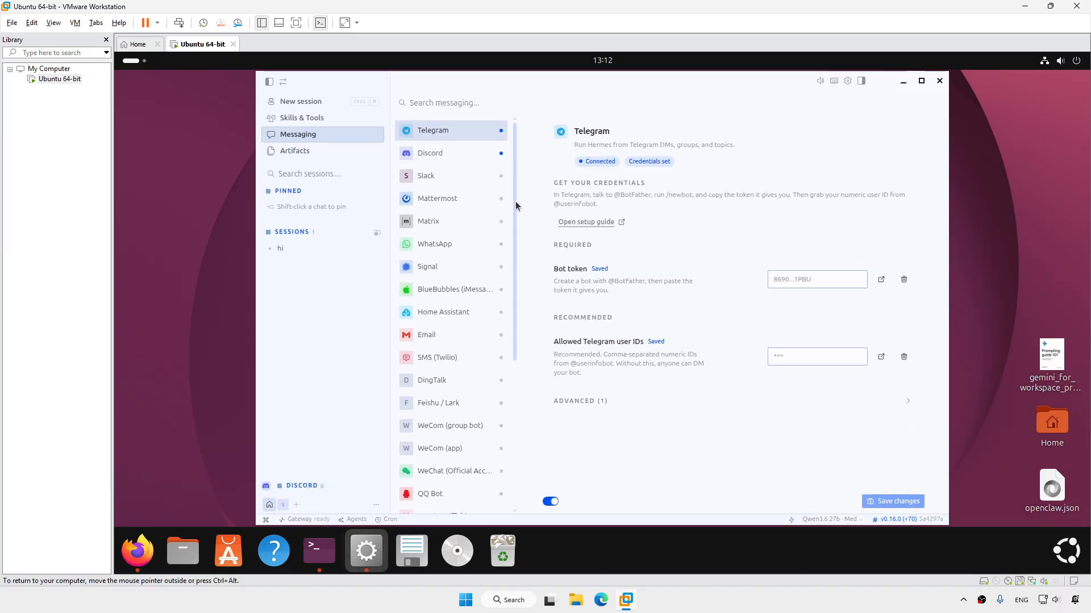
left_click(939, 81)
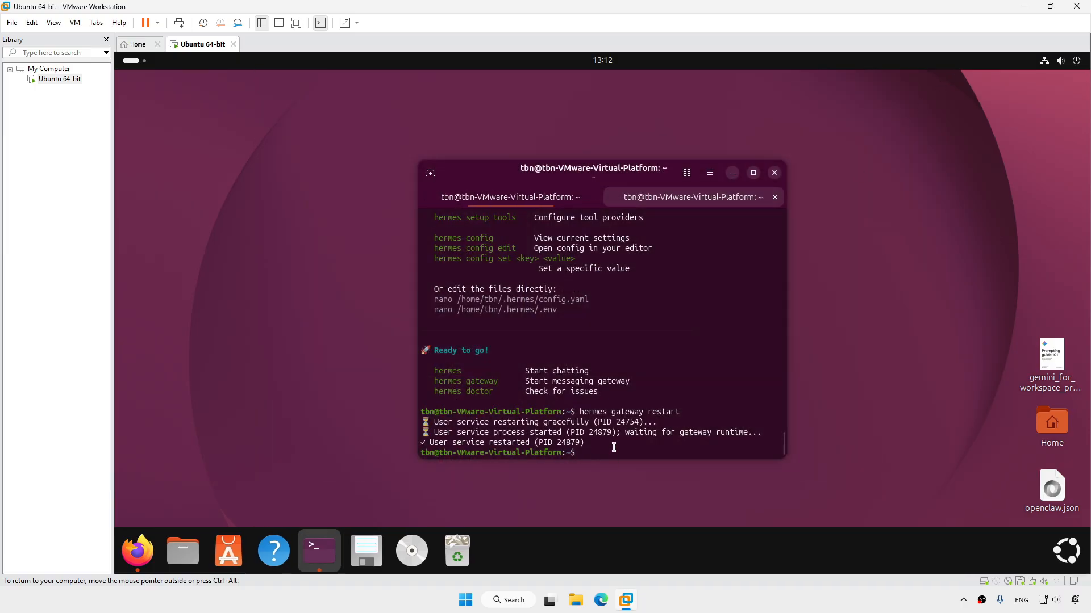
type("hermes desktop")
key("Return")
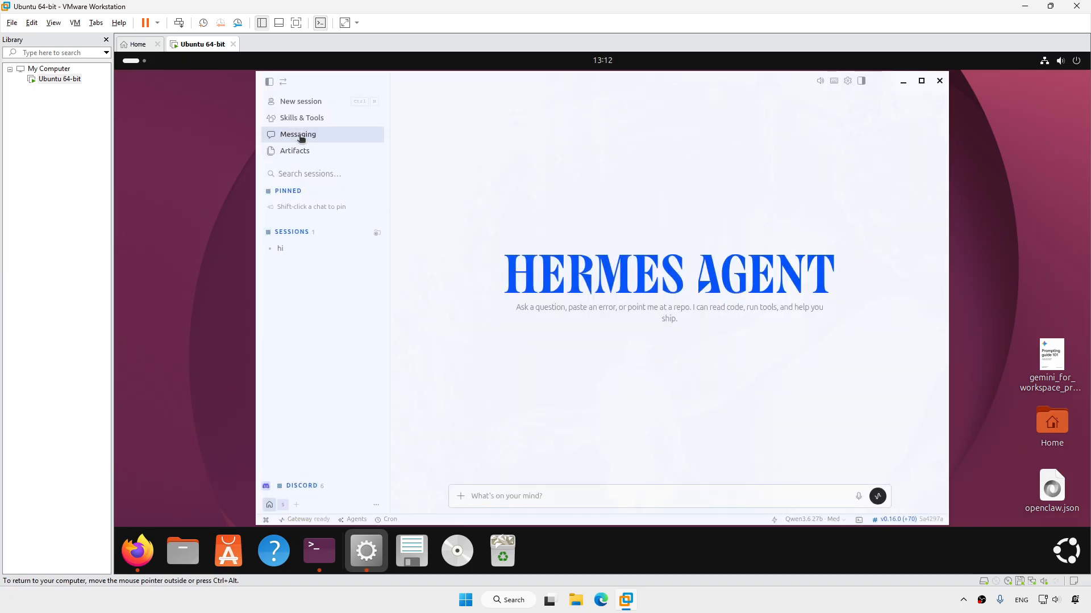
left_click(324, 139)
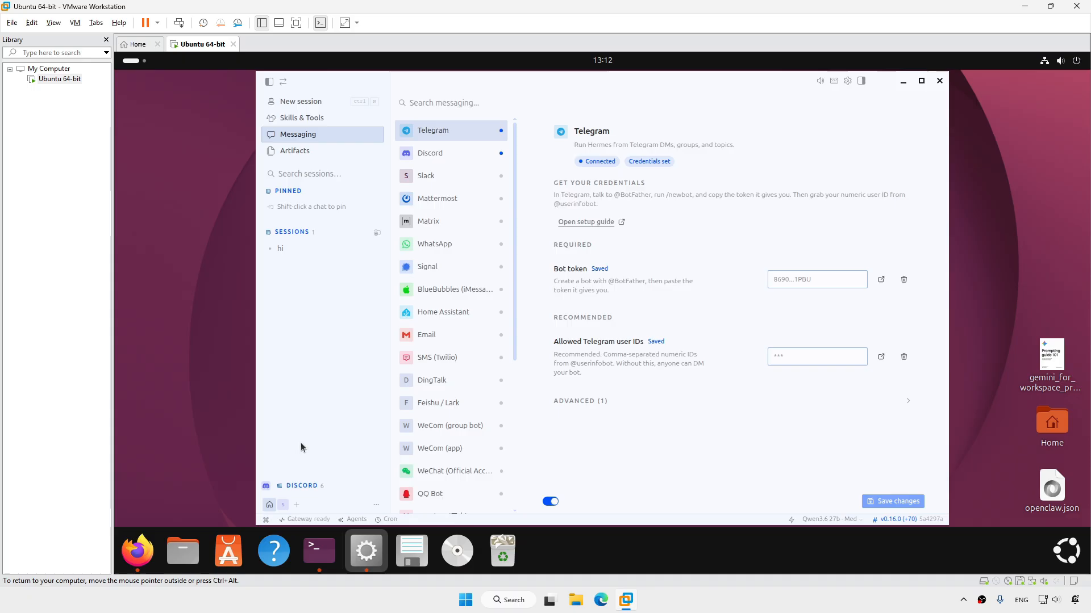
left_click(320, 520)
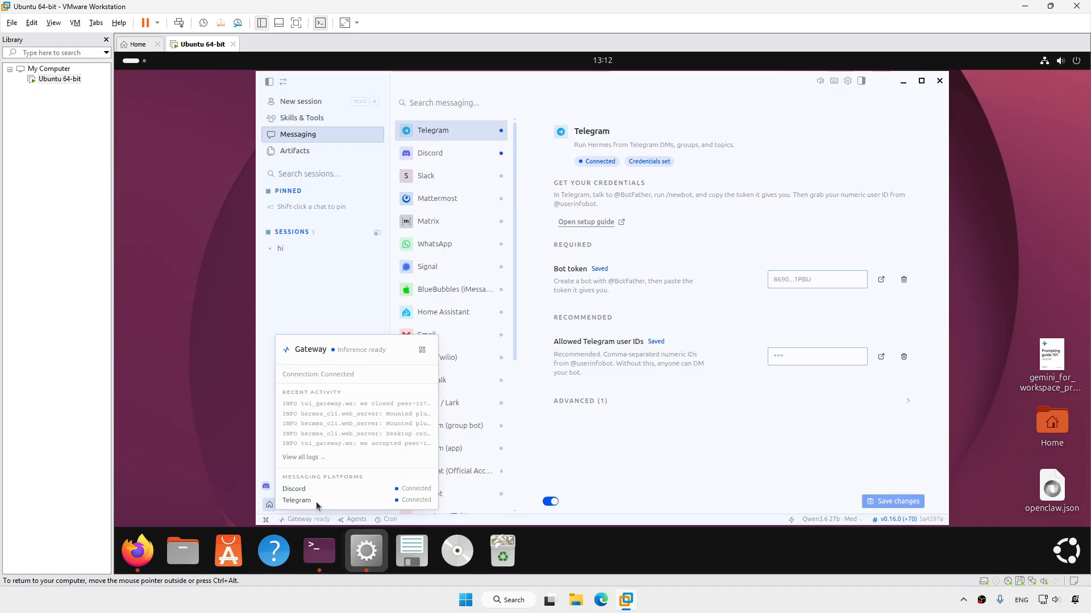
left_click(638, 468)
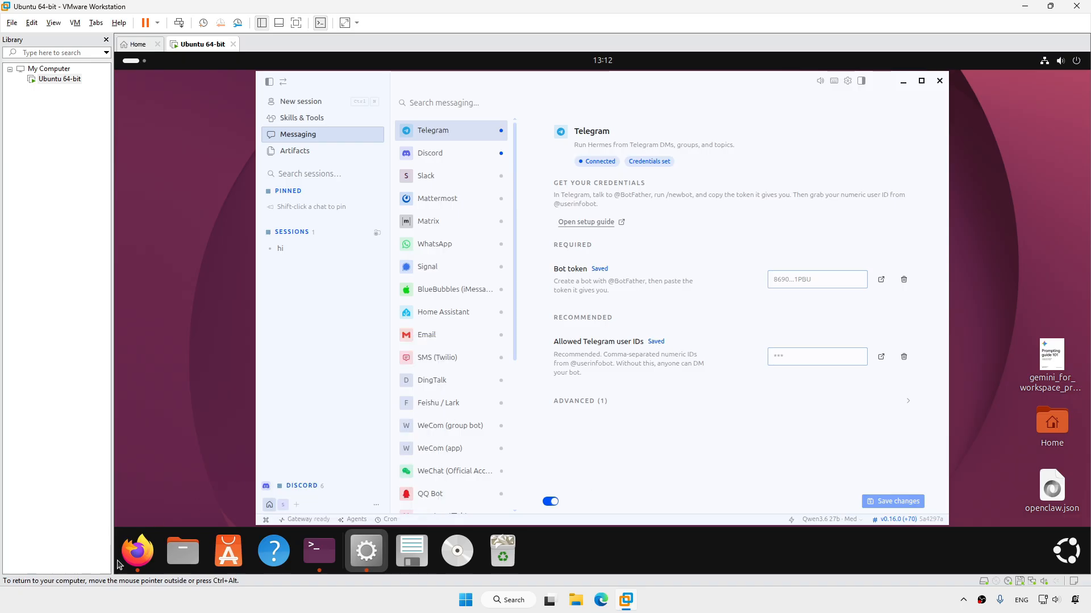
Send 'sasha' to the techbitnow-hermes bot in Telegram Web and receive its greeting
left_click(142, 550)
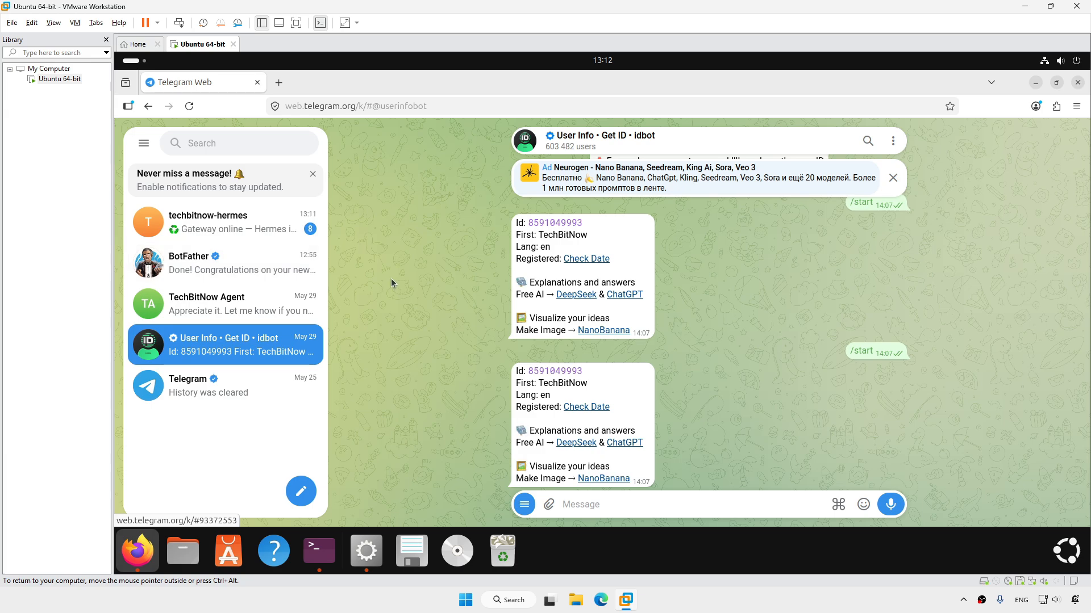
left_click(239, 223)
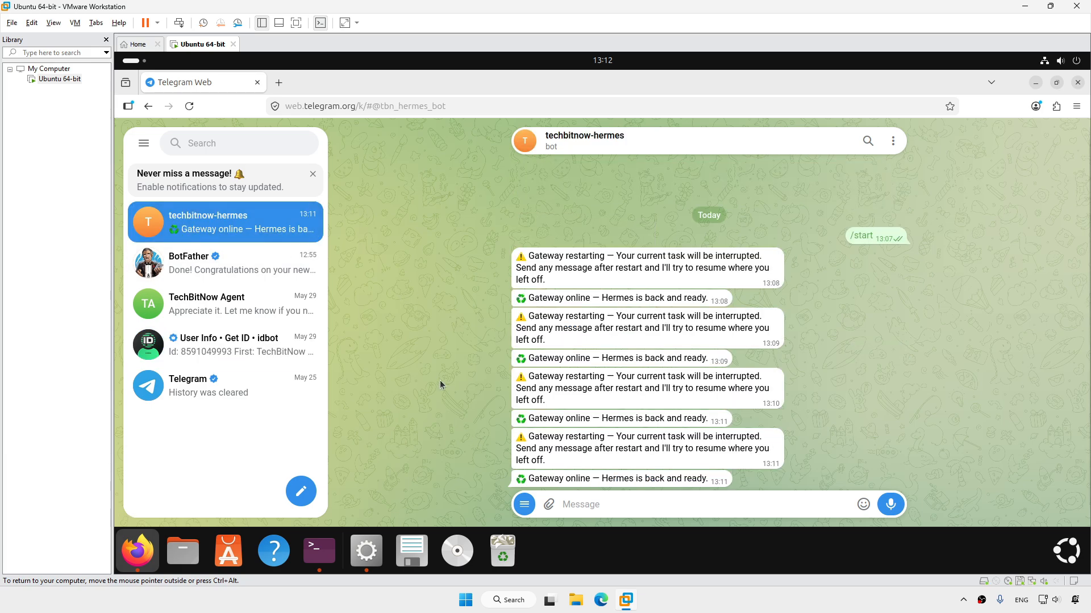
left_click(605, 505)
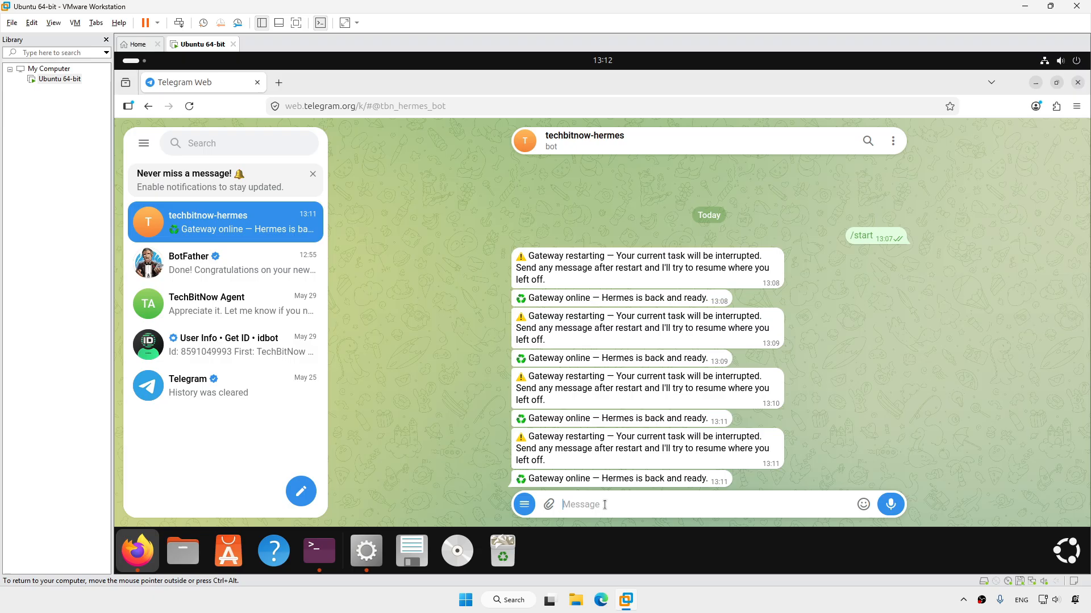
type("sasha")
key("Return")
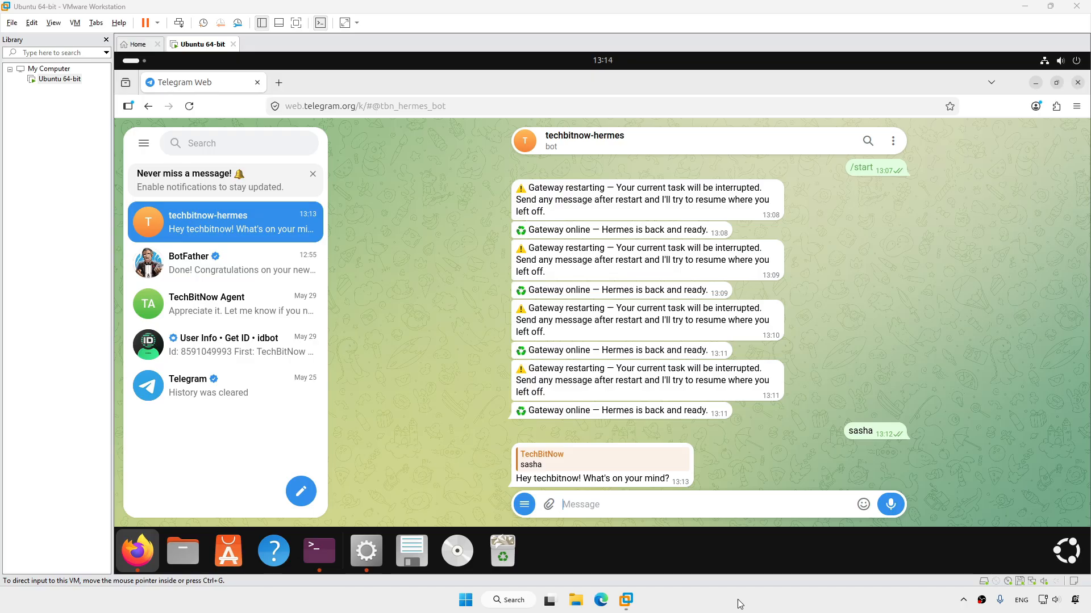
left_click(963, 602)
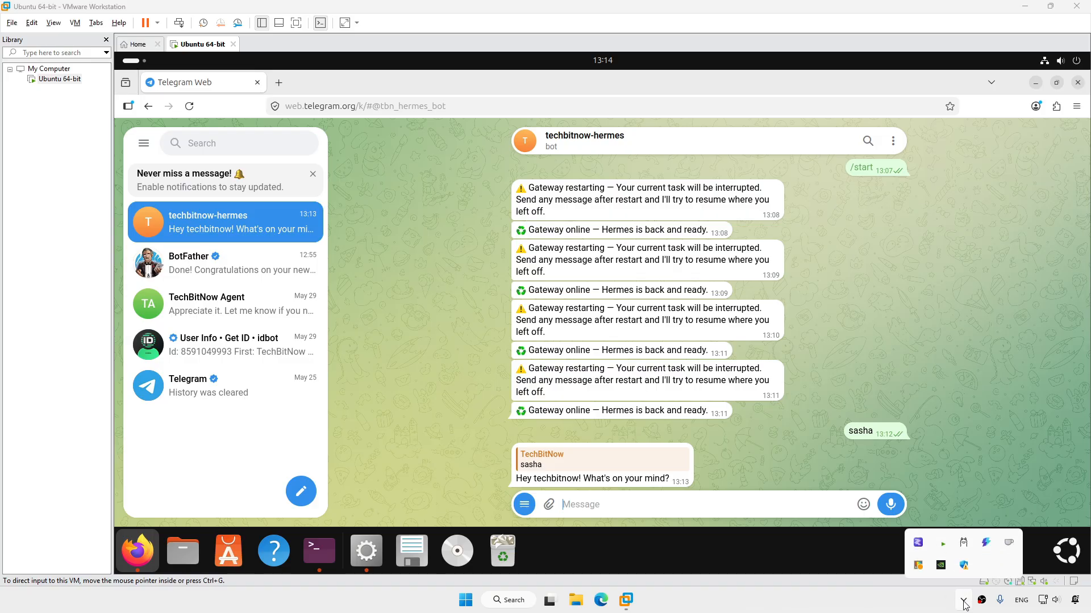
Launch LM Studio maximized and show the Developer local server page serving Qwen3.6 27B
left_click(918, 545)
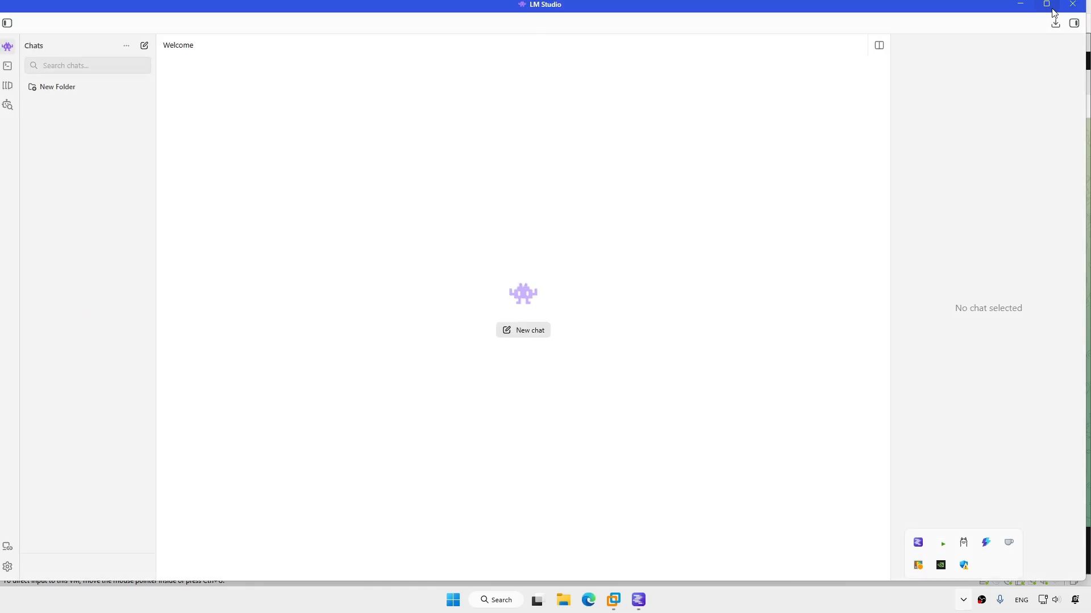
left_click(1050, 8)
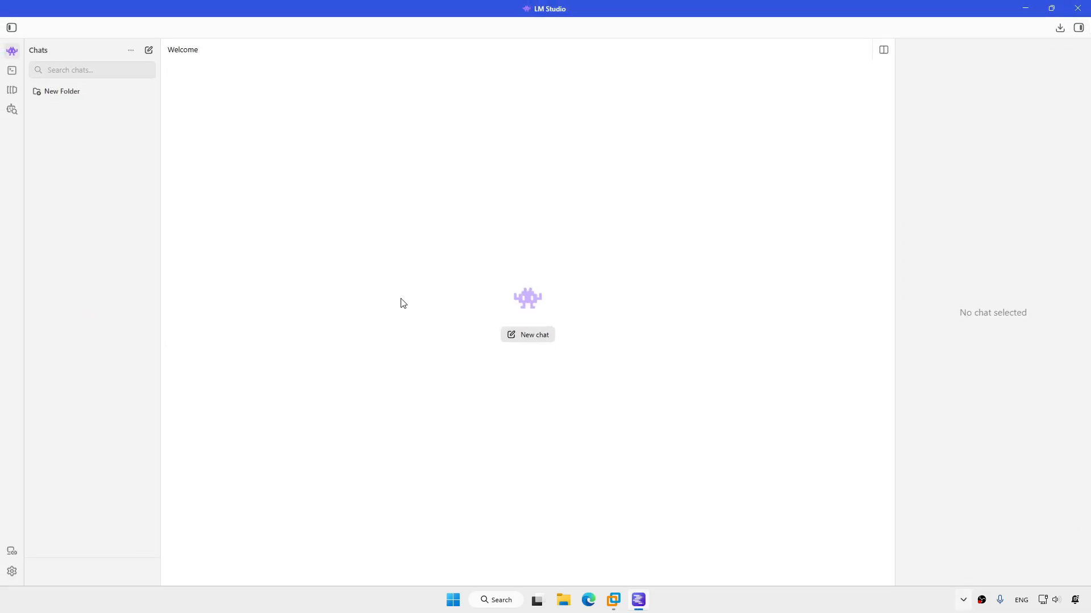
left_click(12, 70)
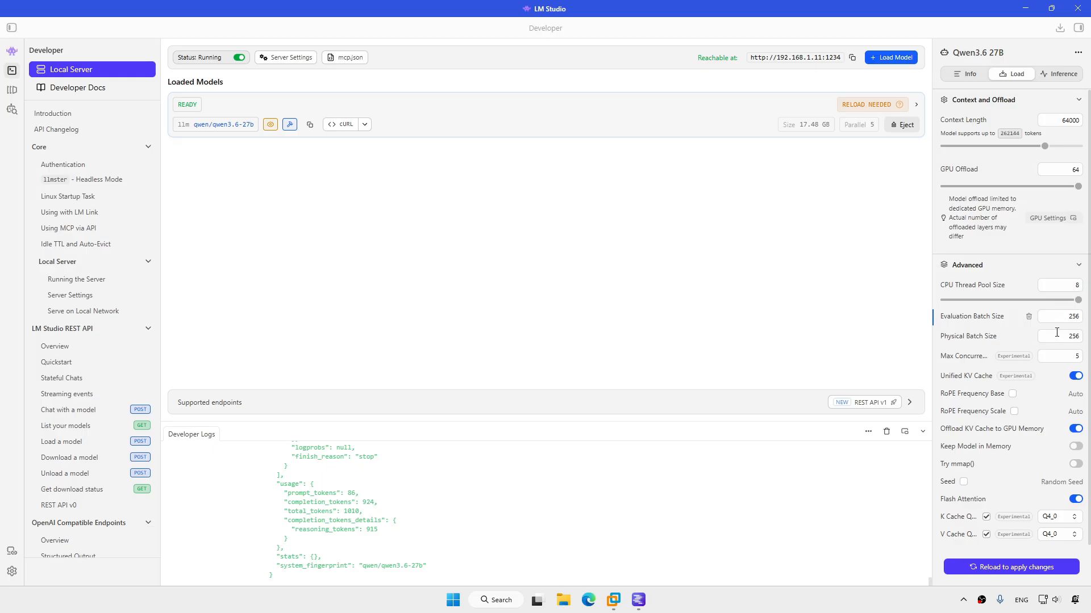
Expand the Supported endpoints list and bring up the Runtime settings with Ctrl+Shift+R
mouse_move(1056, 337)
left_click(591, 399)
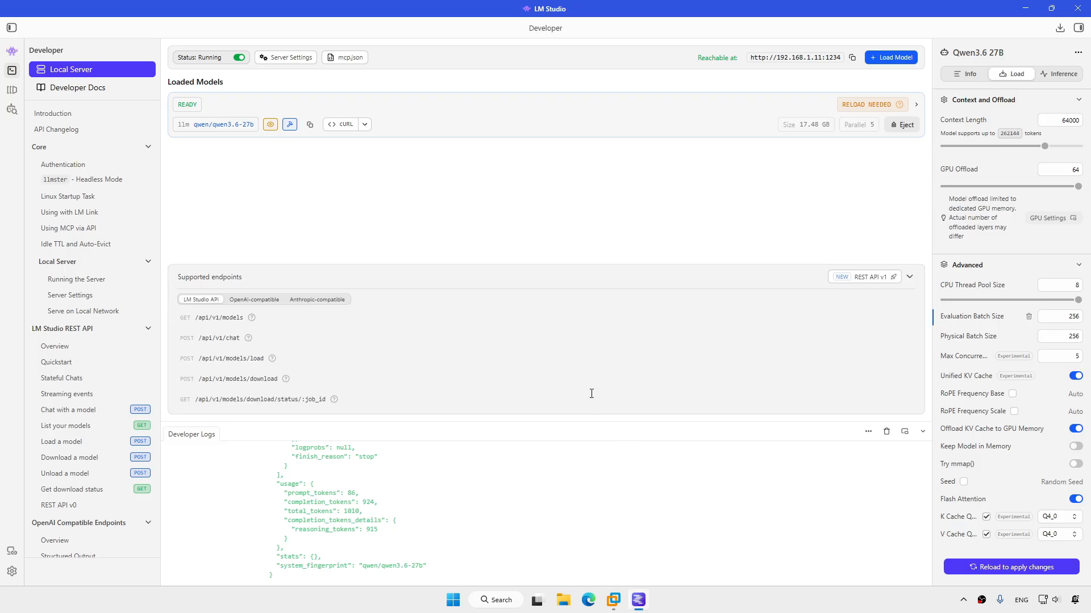
key("ctrl+shift+r")
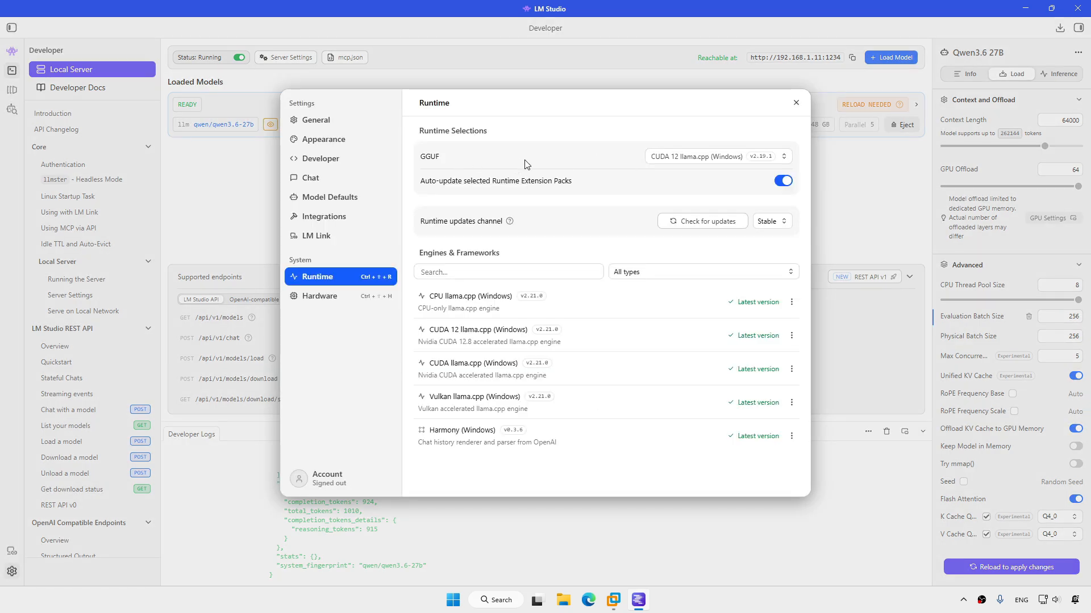
Review GGUF runtime versions without changes, then keep Tensor parallelism for both RTX 5060 Ti GPUs
left_click(782, 157)
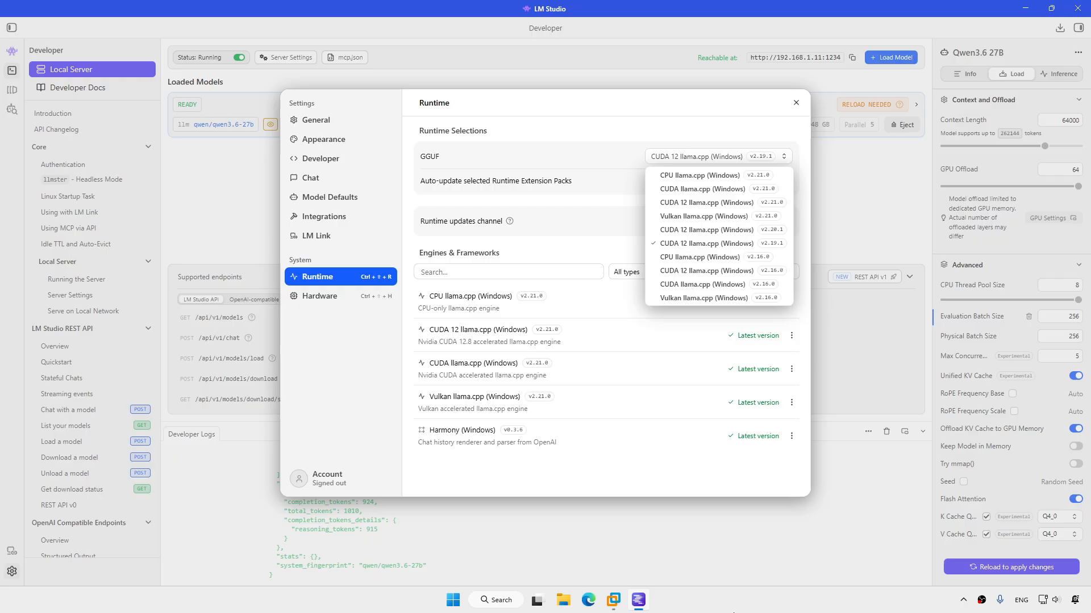
left_click(733, 612)
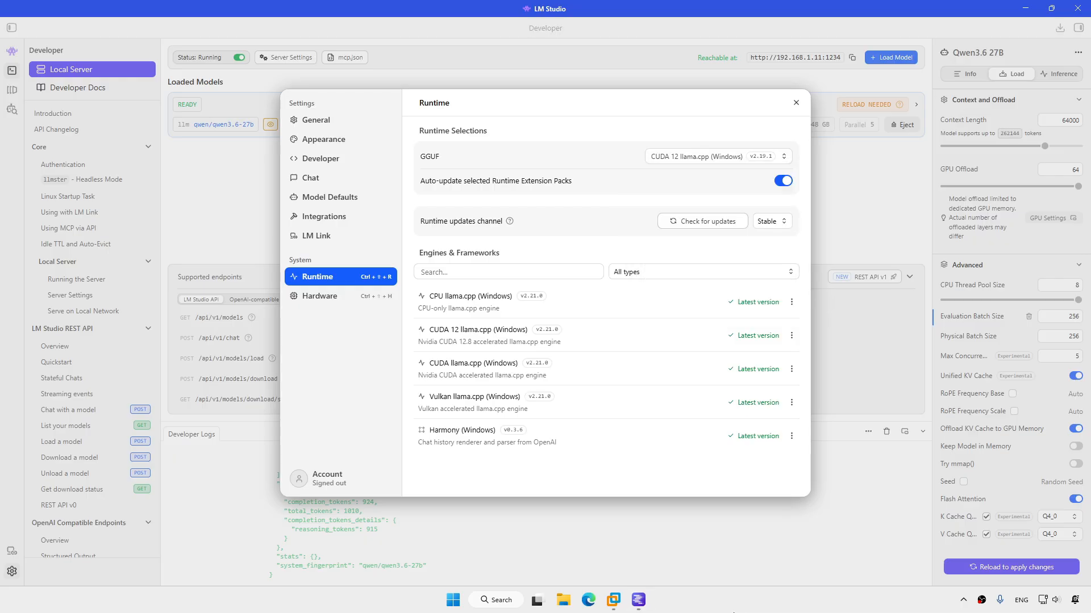
left_click(331, 304)
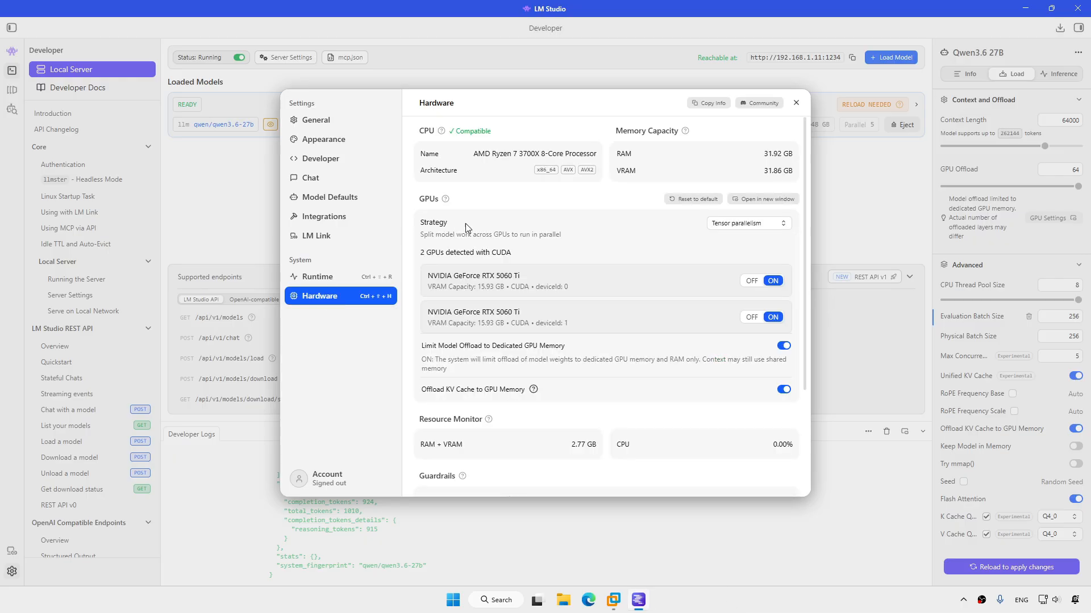
left_click(785, 222)
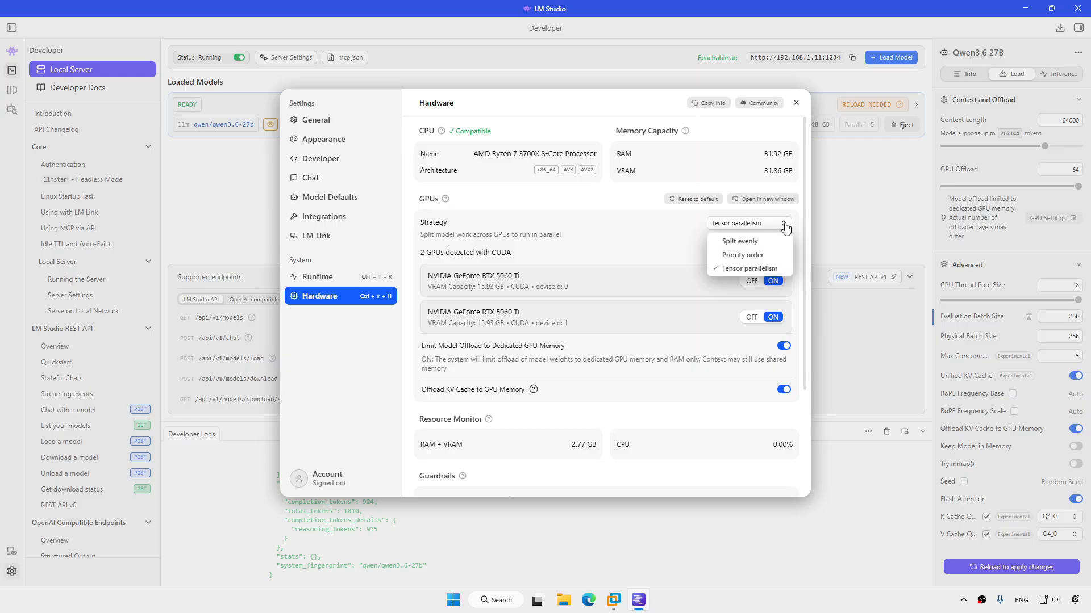
left_click(780, 268)
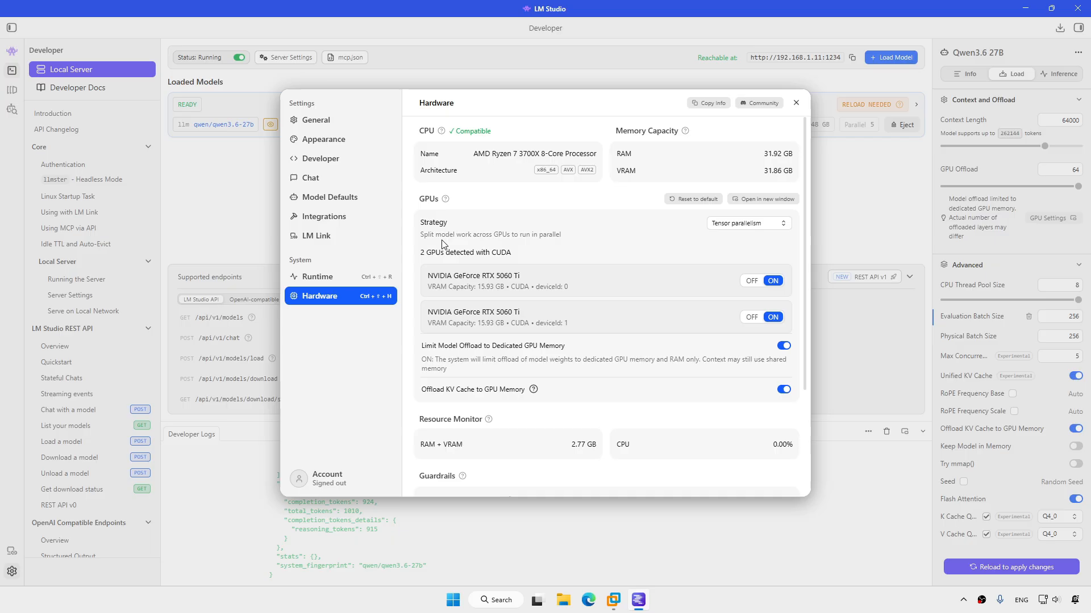